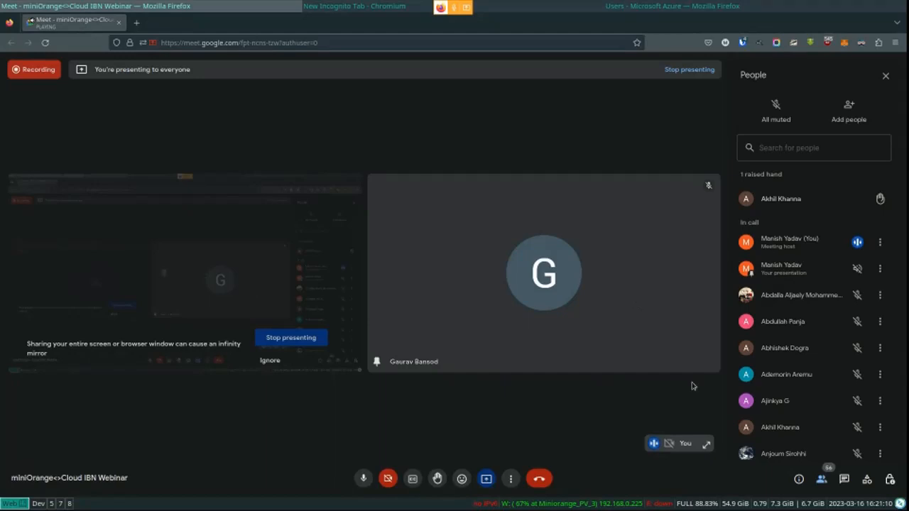
- Show the empty Q&A panel in Google Meet, then switch to the Remmina connection list
{"action": "left_click", "coordinate": [867, 480]}
{"action": "left_click", "coordinate": [807, 180]}
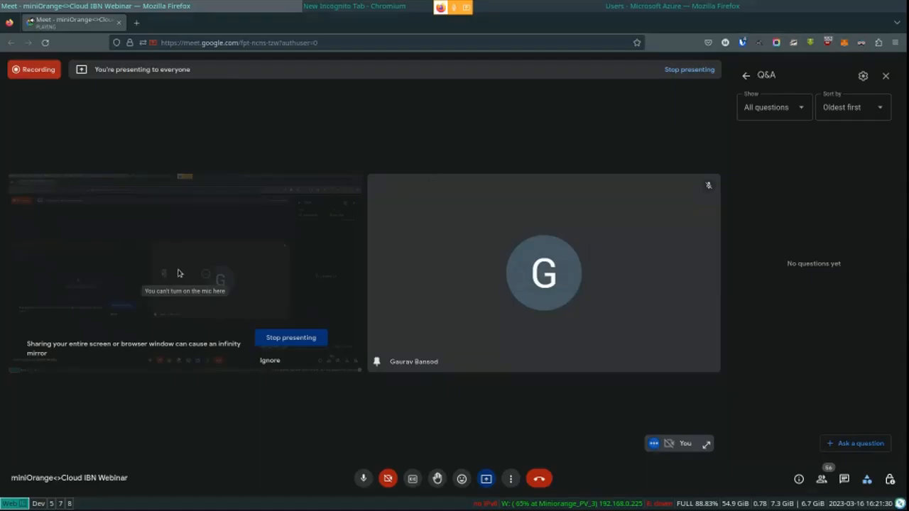
{"action": "key", "text": "super+2"}
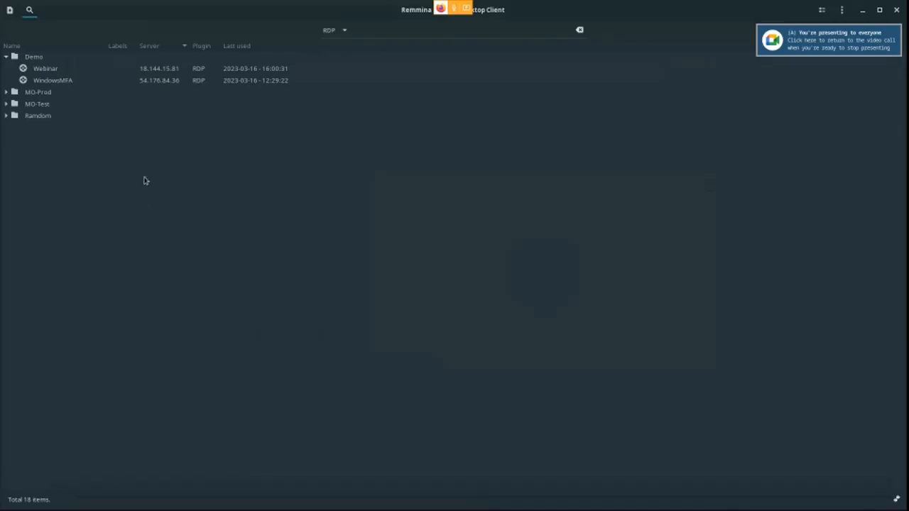
- Connect to the Webinar remote machine, verifying with a Google Authenticator one-time passcode
{"action": "double_click", "coordinate": [78, 74]}
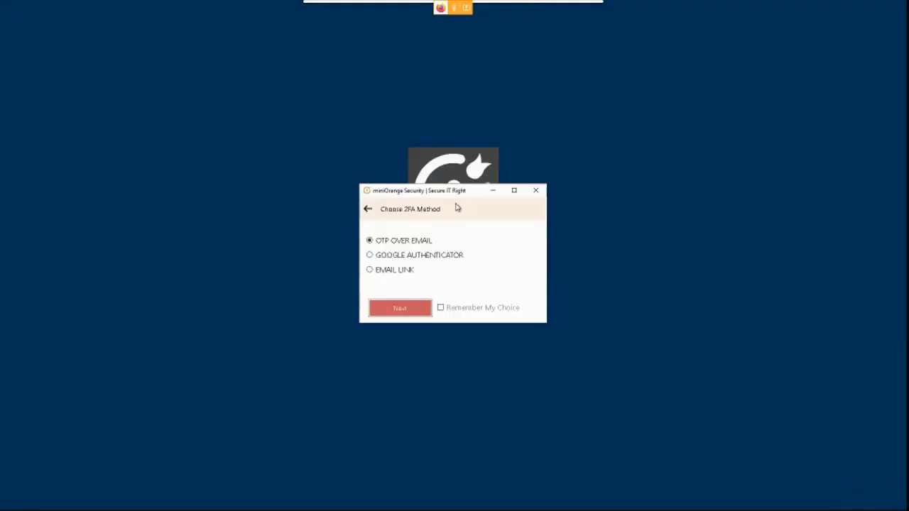
{"action": "left_click", "coordinate": [370, 255]}
{"action": "left_click", "coordinate": [396, 313]}
{"action": "left_click", "coordinate": [398, 309]}
{"action": "left_click", "coordinate": [398, 308]}
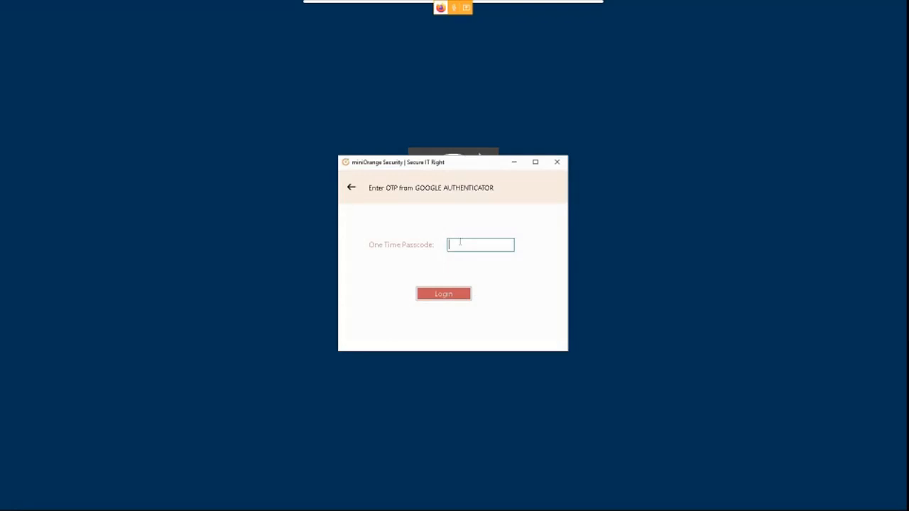
{"action": "left_click", "coordinate": [448, 294]}
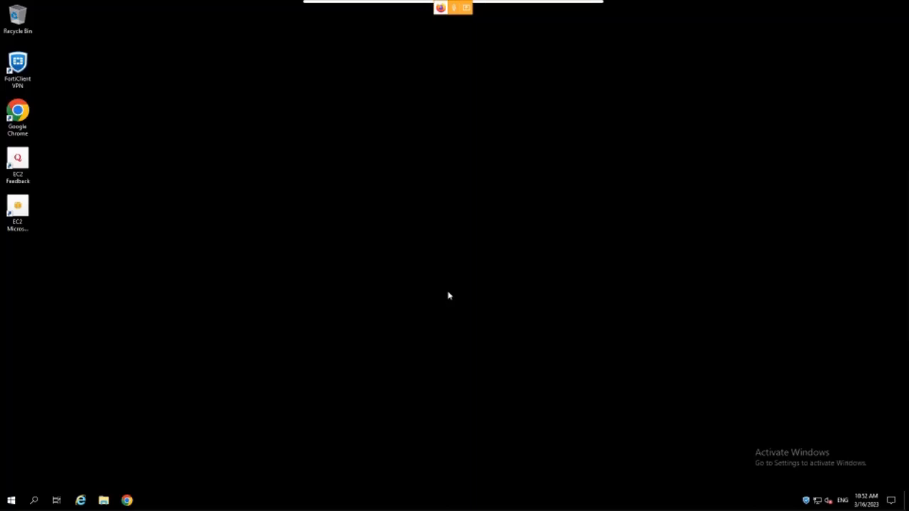
- Connect FortiClient VPN to miniOrangeVPN using the password and a 6-digit authenticator code
{"action": "double_click", "coordinate": [28, 73]}
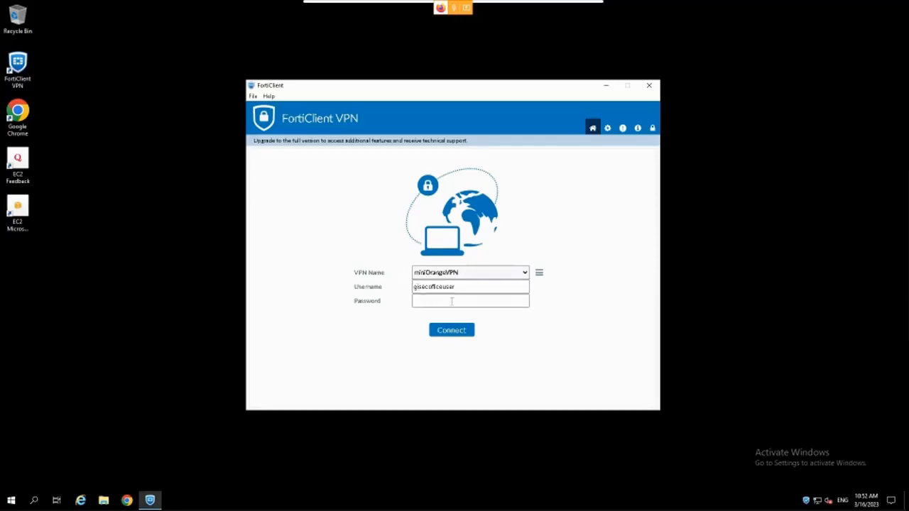
{"action": "left_click", "coordinate": [451, 301]}
{"action": "type", "text": "•••••••••"}
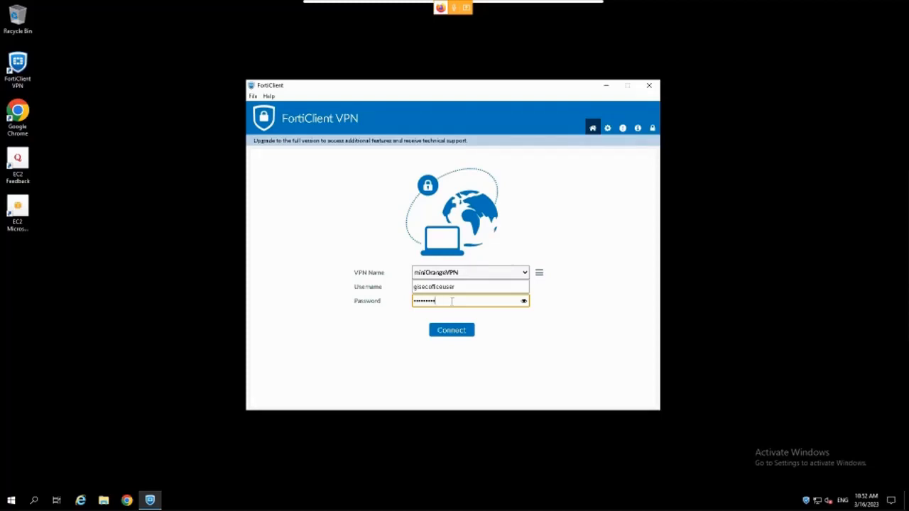
{"action": "key", "text": "Return"}
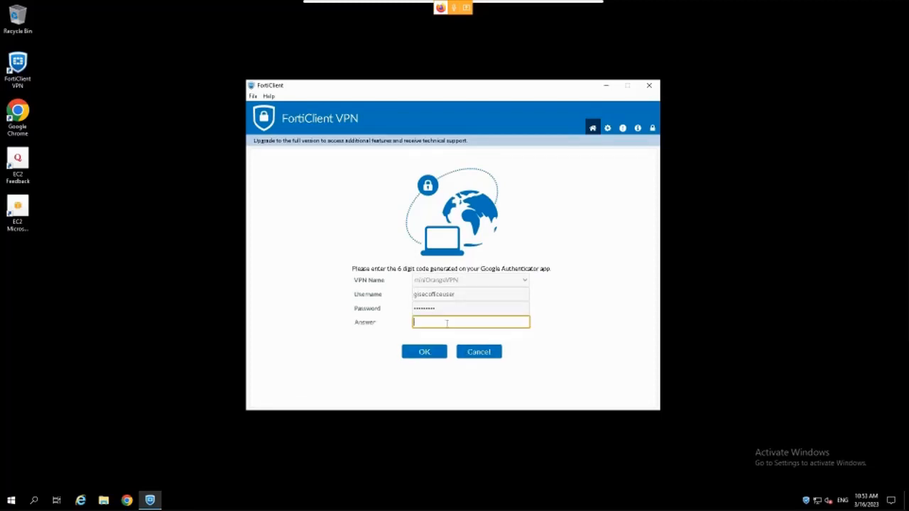
{"action": "type", "text": "•••"}
{"action": "key", "text": "BackSpace"}
{"action": "key", "text": "BackSpace"}
{"action": "key", "text": "BackSpace"}
{"action": "type", "text": "••••••"}
{"action": "left_click", "coordinate": [423, 356]}
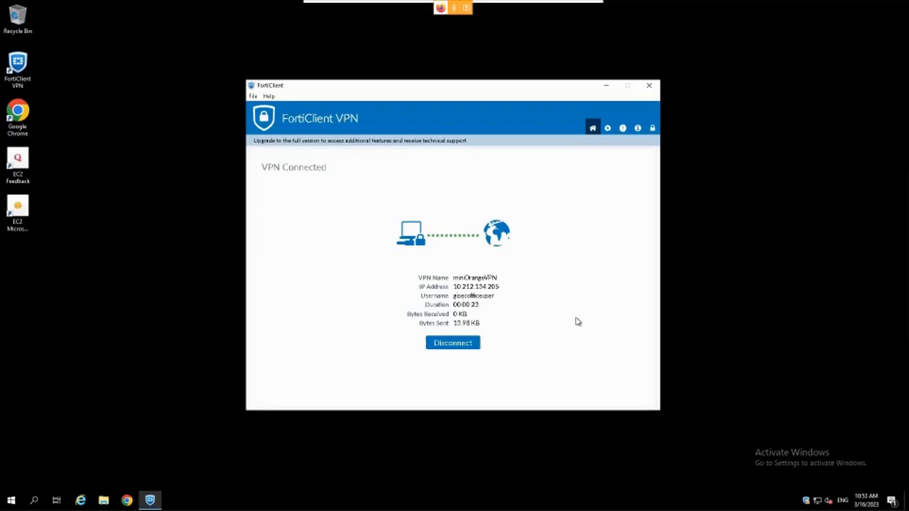
- Disconnect the VPN and close the Remmina remote session
{"action": "left_click", "coordinate": [446, 345]}
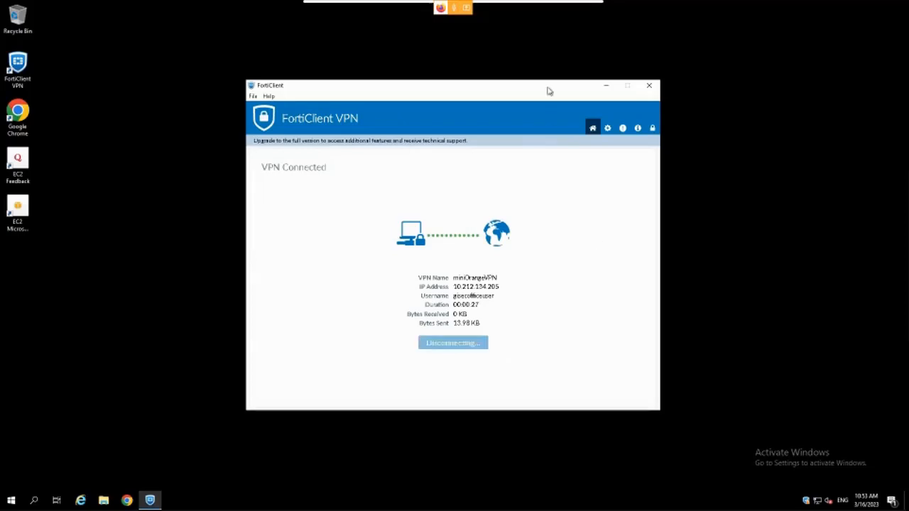
{"action": "mouse_move", "coordinate": [569, 6]}
{"action": "left_click", "coordinate": [595, 10]}
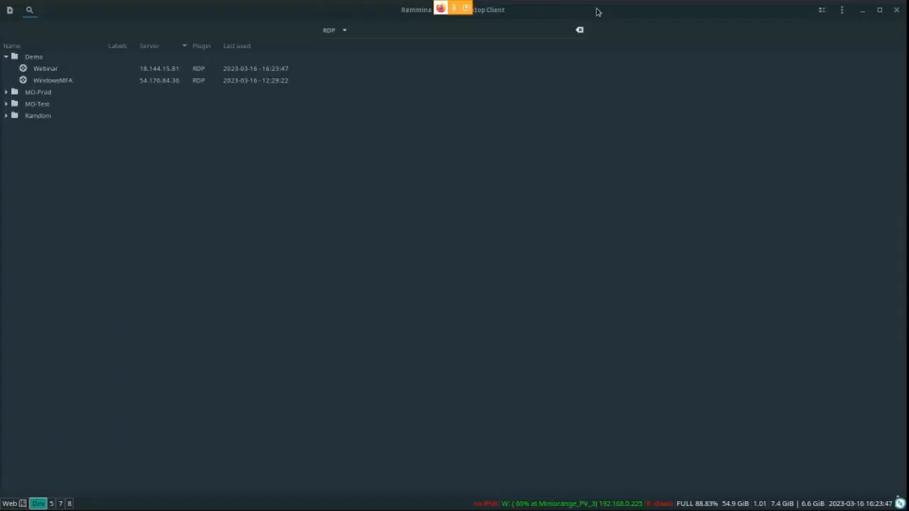
- Open Microsoft 365 in the incognito browser and submit the account e-mail to sign in
{"action": "key", "text": "super+1"}
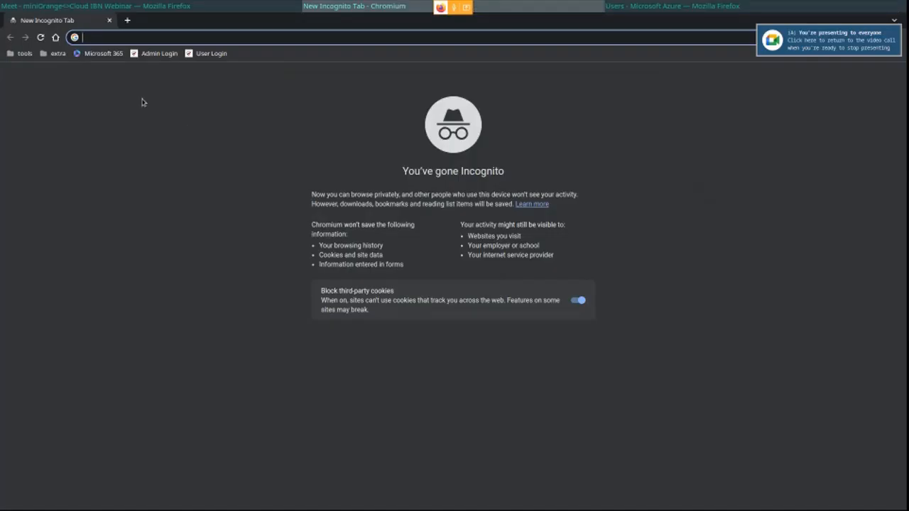
{"action": "left_click", "coordinate": [101, 57]}
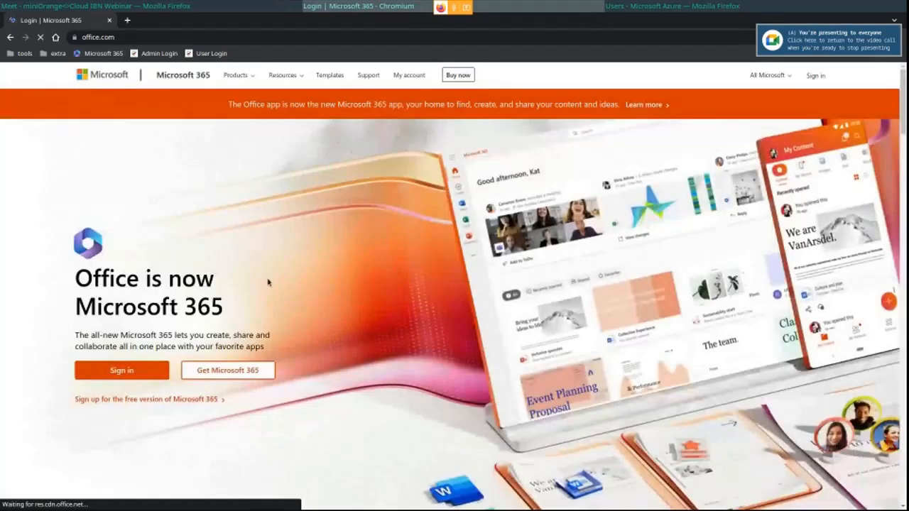
{"action": "left_click", "coordinate": [148, 369]}
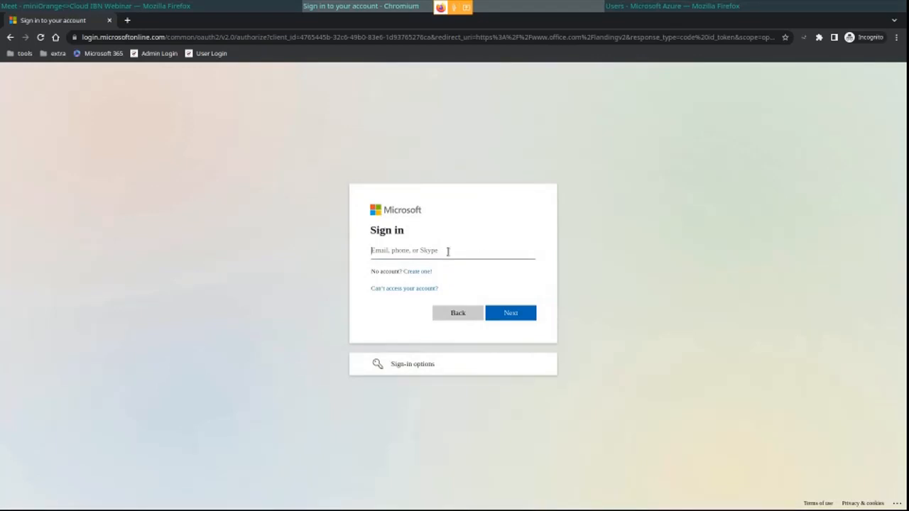
{"action": "key", "text": "ctrl+v"}
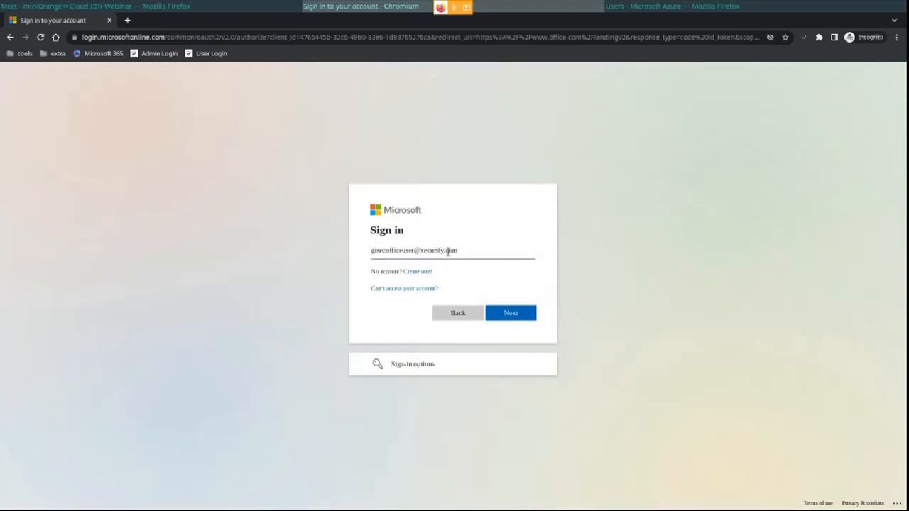
{"action": "key", "text": "Return"}
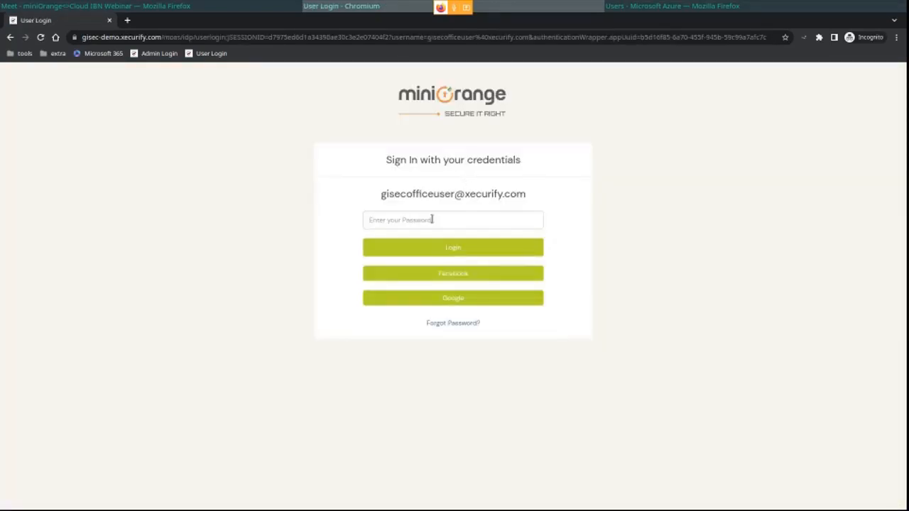
- Finish sign-in with the miniOrange password and one-time code, declining to stay signed in
{"action": "left_click", "coordinate": [431, 220]}
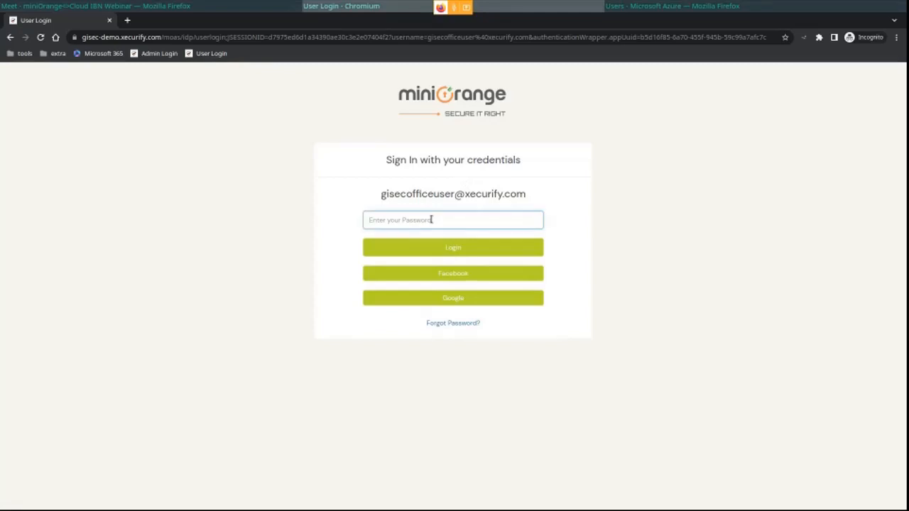
{"action": "type", "text": "•••••••••"}
{"action": "key", "text": "Return"}
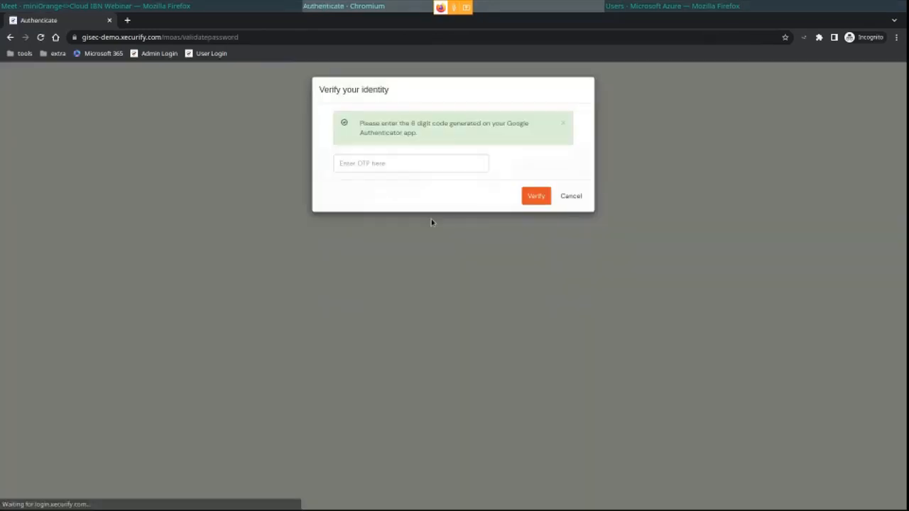
{"action": "left_click", "coordinate": [394, 167]}
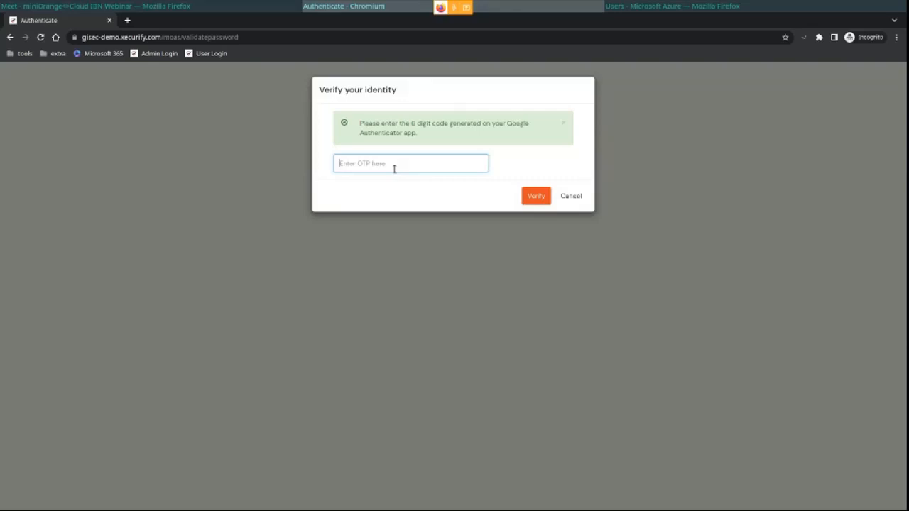
{"action": "key", "text": "Return"}
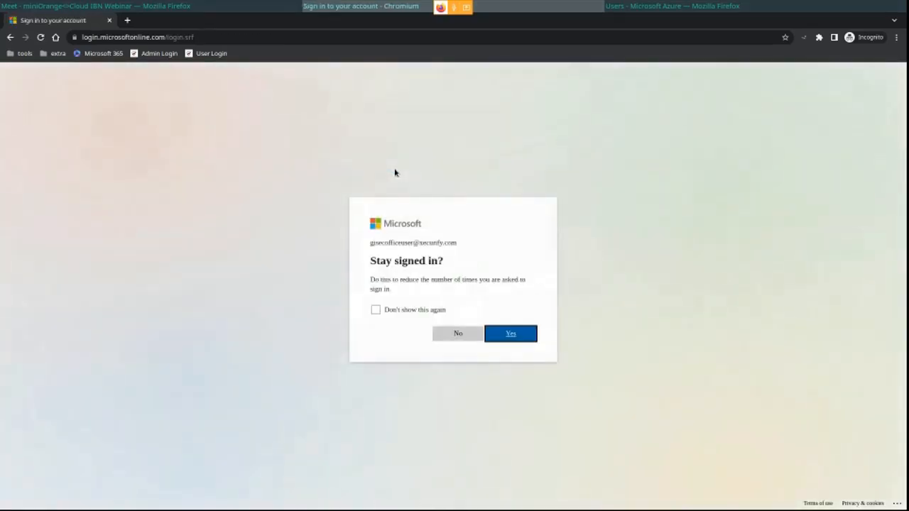
{"action": "left_click", "coordinate": [455, 334]}
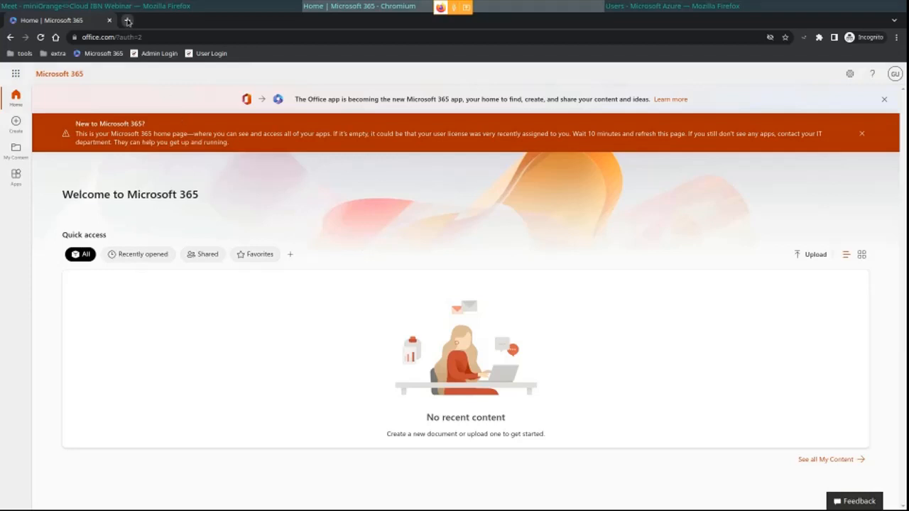
- Open a new tab and go to the miniOrange User Login bookmark
{"action": "left_click", "coordinate": [129, 21]}
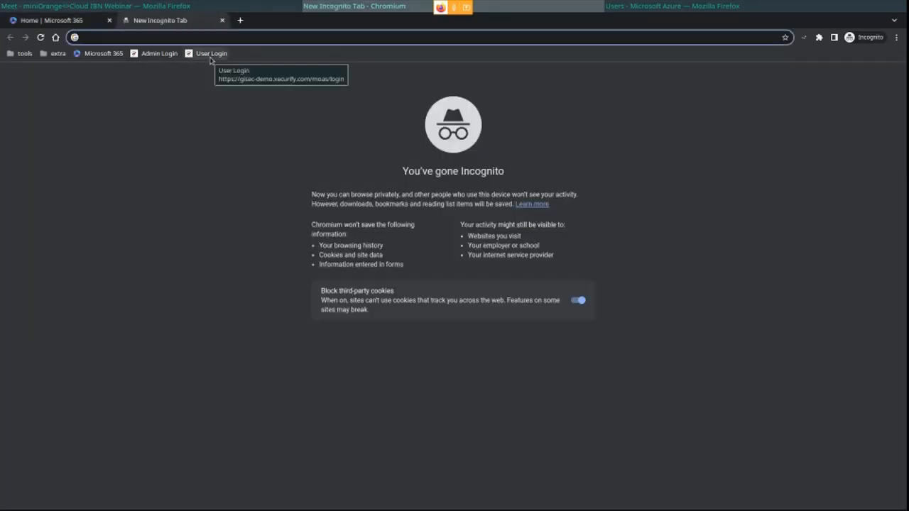
{"action": "left_click", "coordinate": [209, 56]}
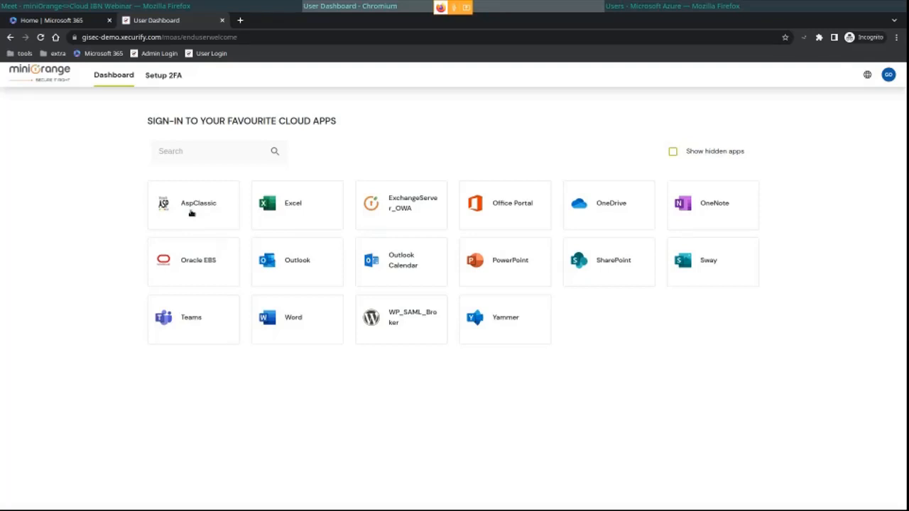
- Launch AspClassic, Oracle EBS and WP_SAML_Broker via single sign-on, returning to the dashboard after each
{"action": "left_click", "coordinate": [190, 213]}
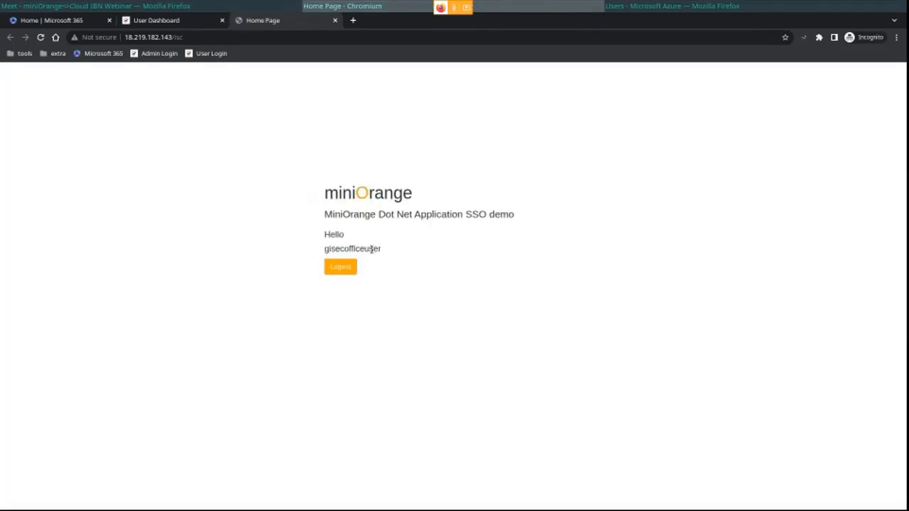
{"action": "left_click", "coordinate": [196, 25]}
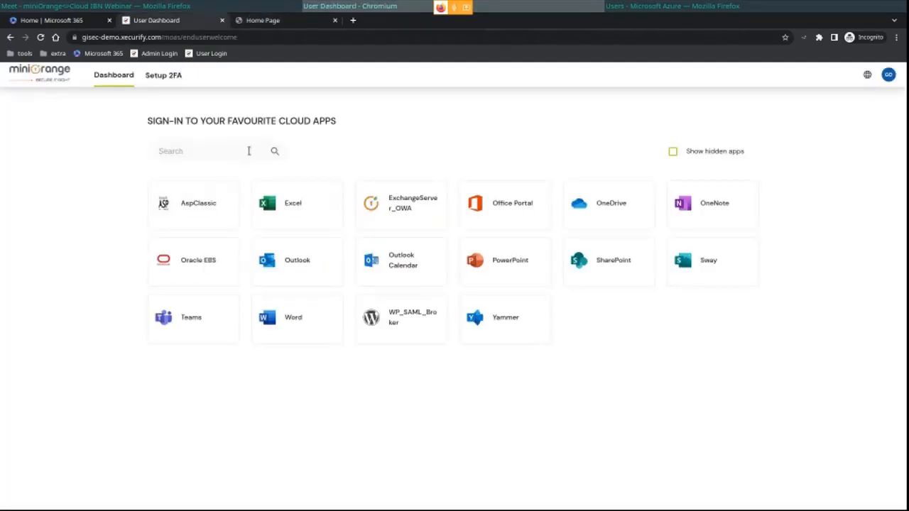
{"action": "left_click", "coordinate": [211, 263]}
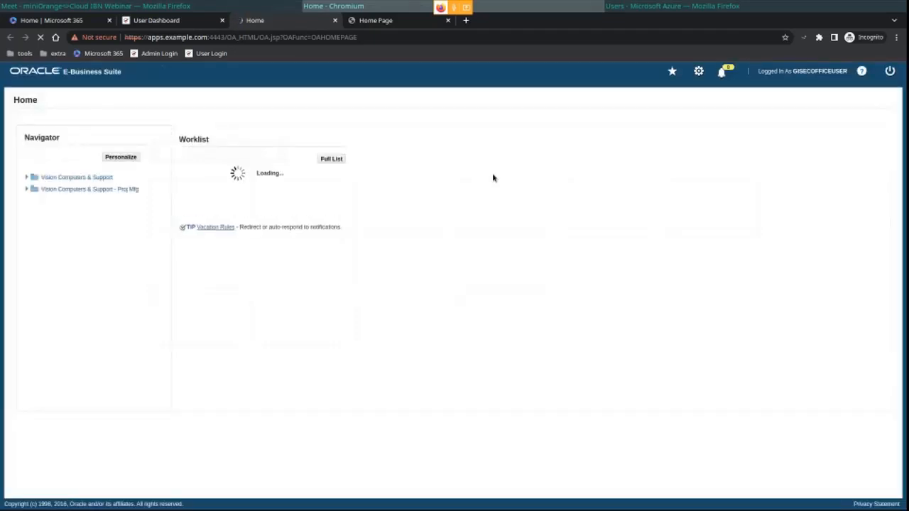
{"action": "left_click", "coordinate": [186, 24]}
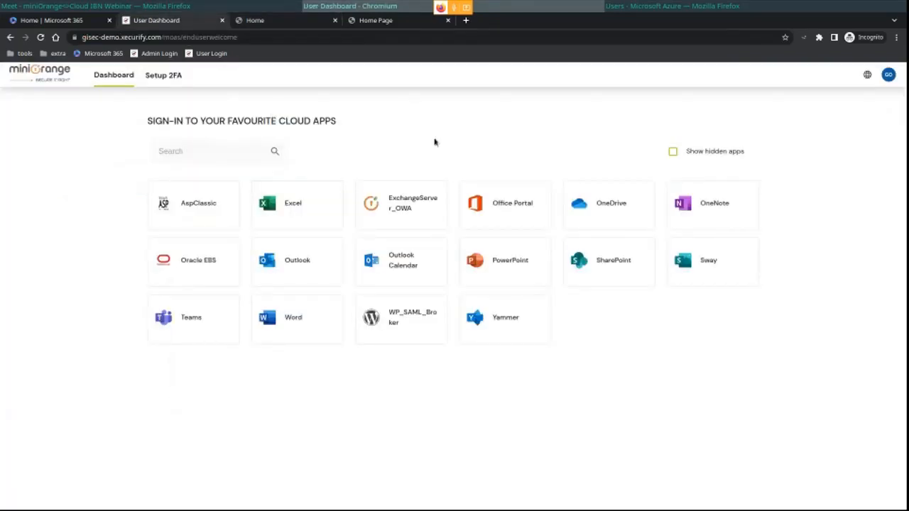
{"action": "left_click", "coordinate": [399, 317]}
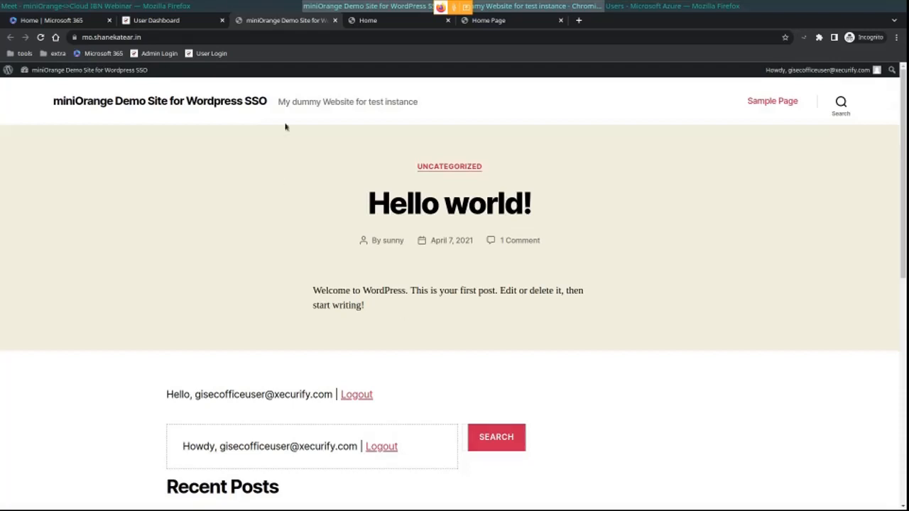
{"action": "left_click", "coordinate": [183, 20]}
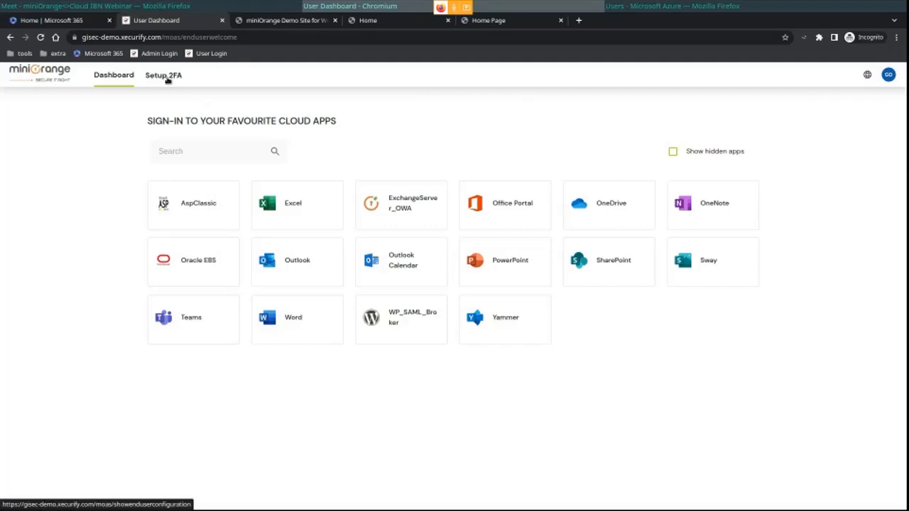
- Browse the SMS, Email, Authenticator App and miniOrange Authenticator second-factor options on the 2FA page
{"action": "left_click", "coordinate": [168, 78]}
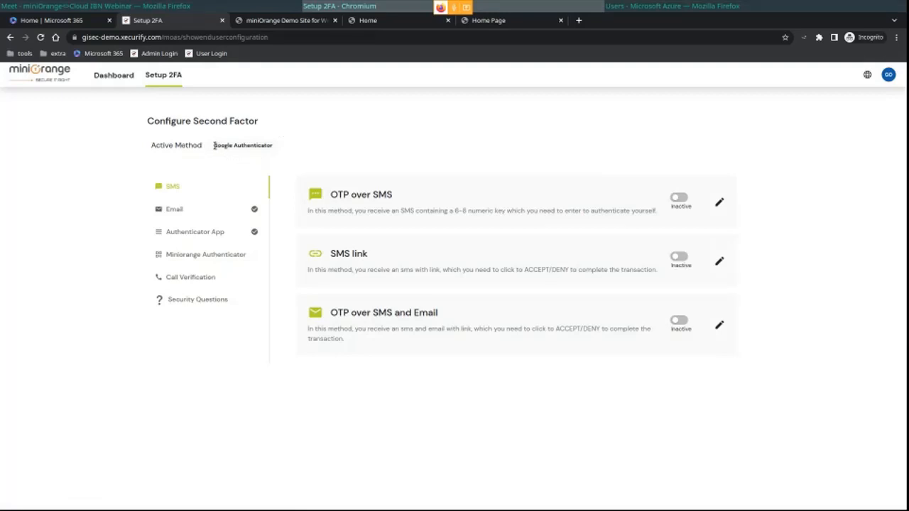
{"action": "left_click", "coordinate": [228, 236]}
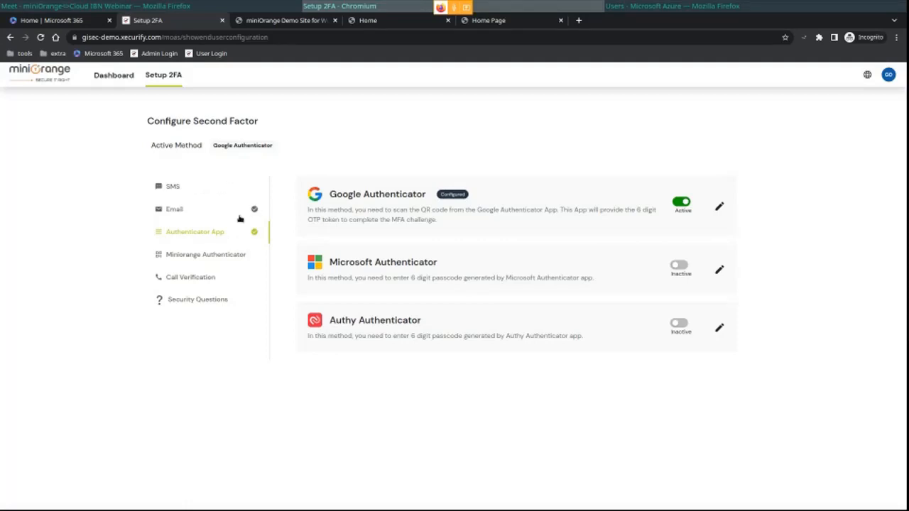
{"action": "left_click", "coordinate": [233, 192]}
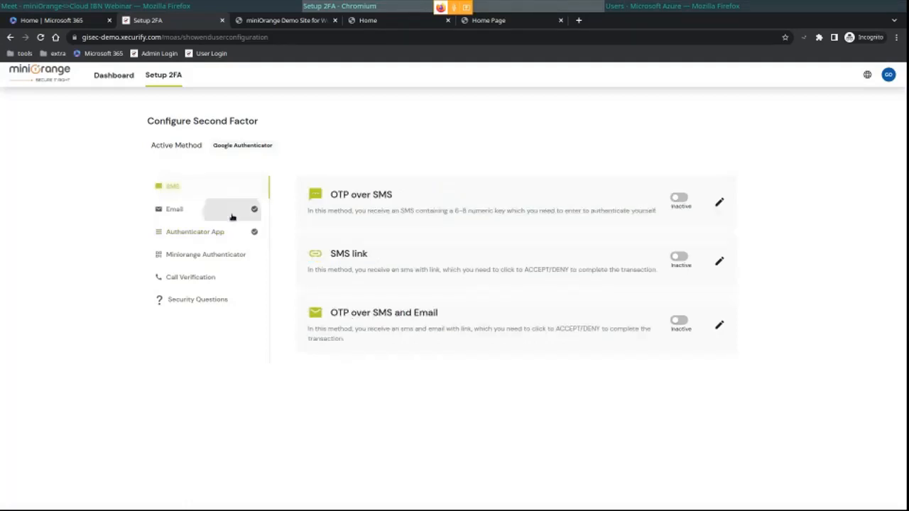
{"action": "left_click", "coordinate": [232, 216]}
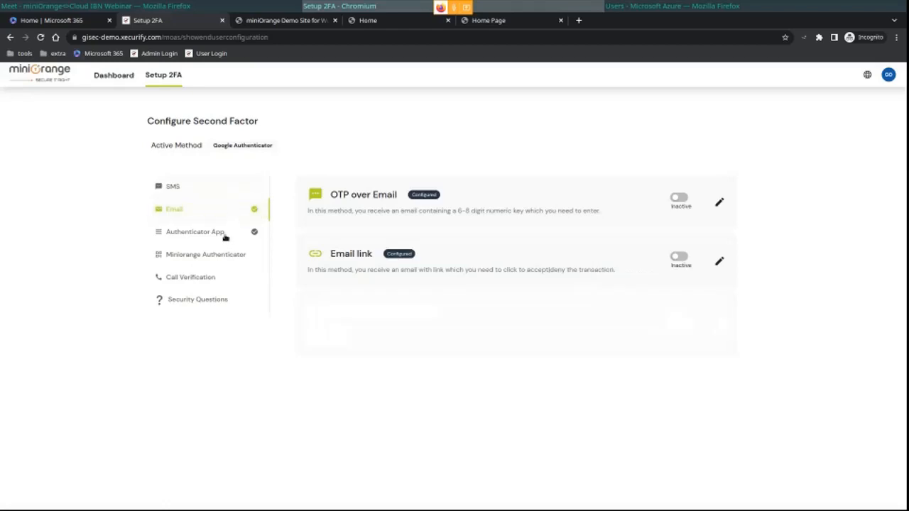
{"action": "left_click", "coordinate": [226, 237]}
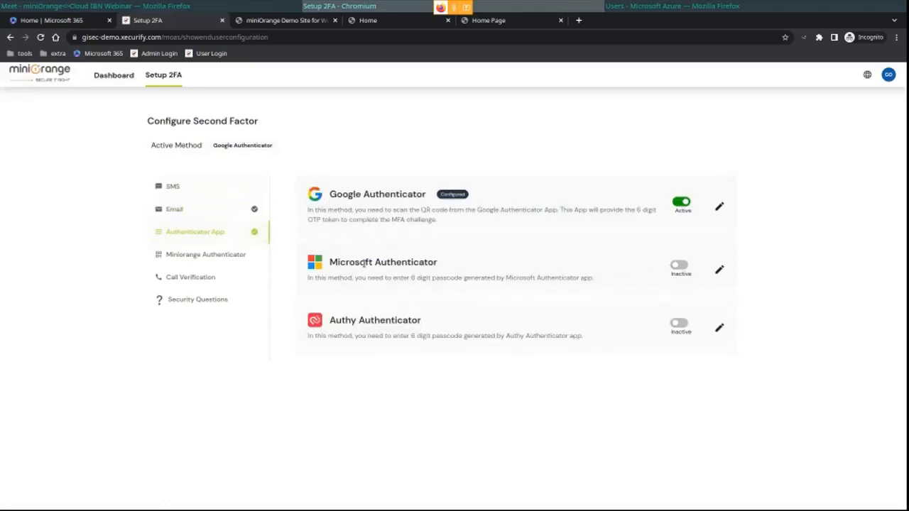
{"action": "left_click", "coordinate": [212, 255]}
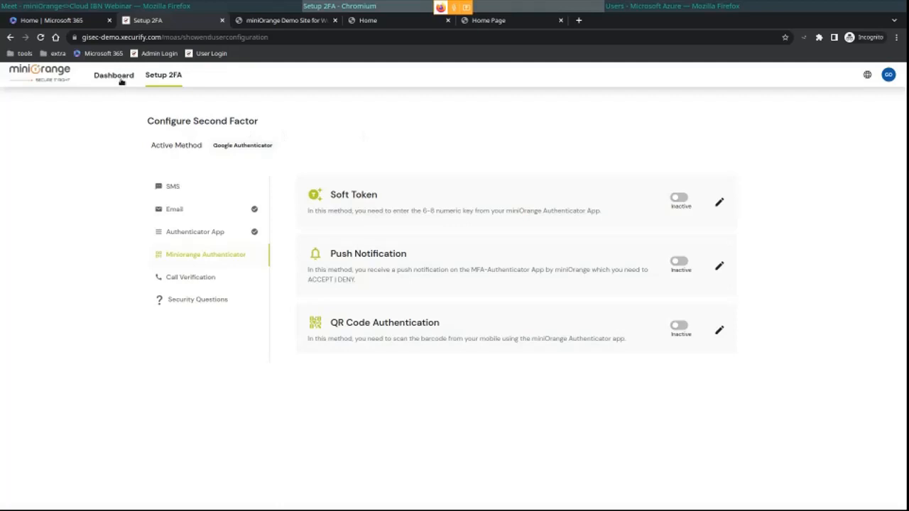
{"action": "left_click", "coordinate": [888, 75]}
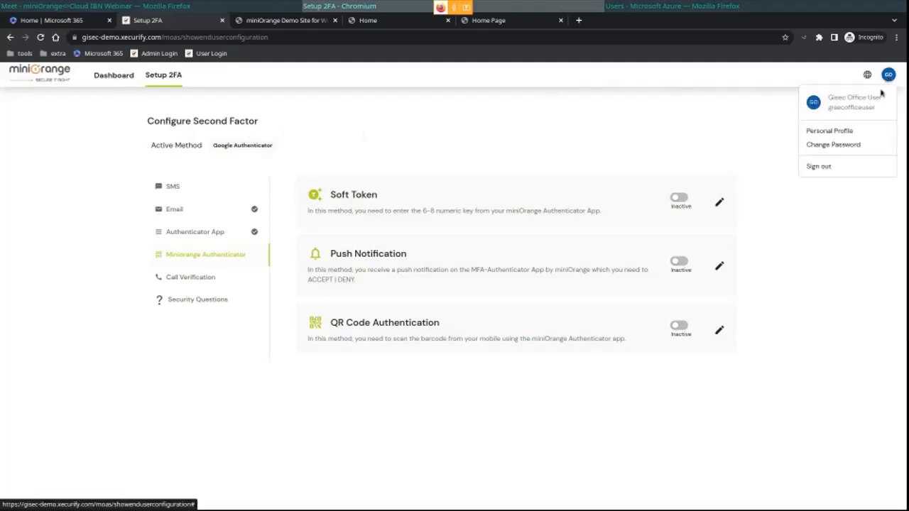
- Choose Change Password from the profile menu
{"action": "left_click", "coordinate": [856, 144]}
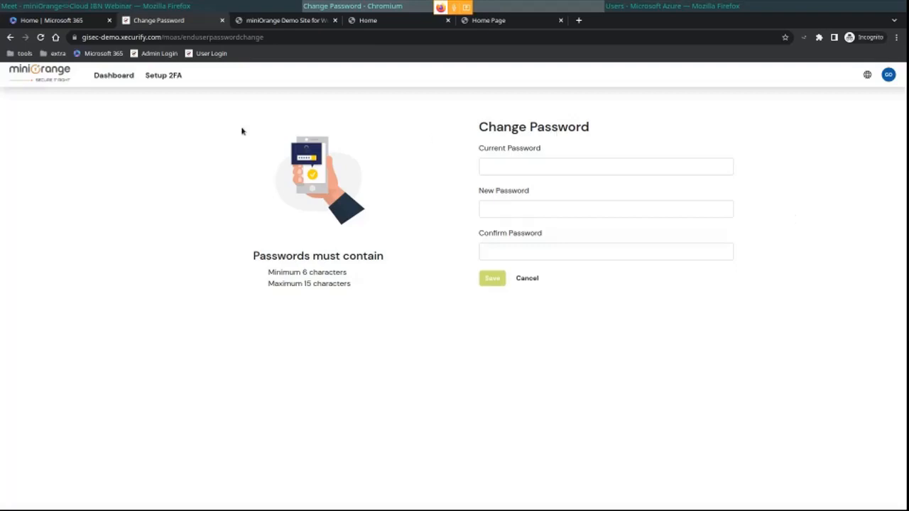
- Log in to the miniOrange admin console in a new private tab with the admin e-mail and password
{"action": "left_click", "coordinate": [112, 76]}
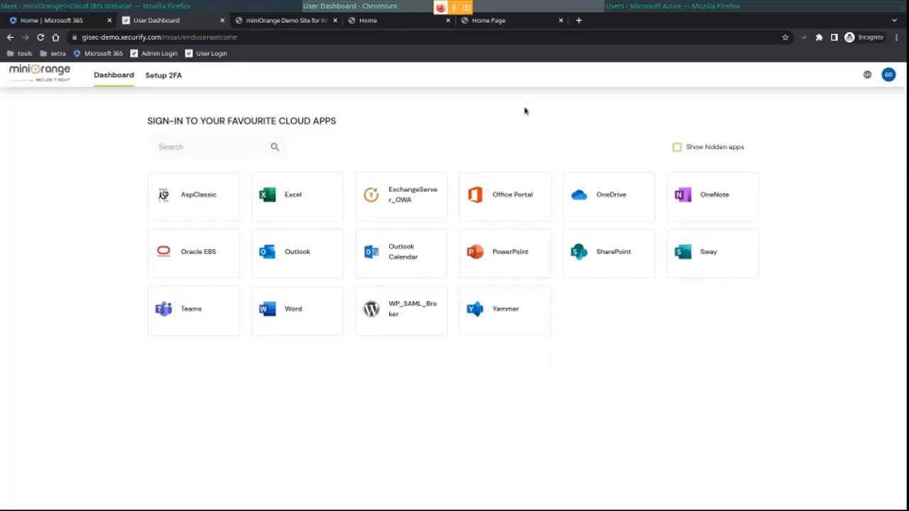
{"action": "left_click", "coordinate": [579, 20]}
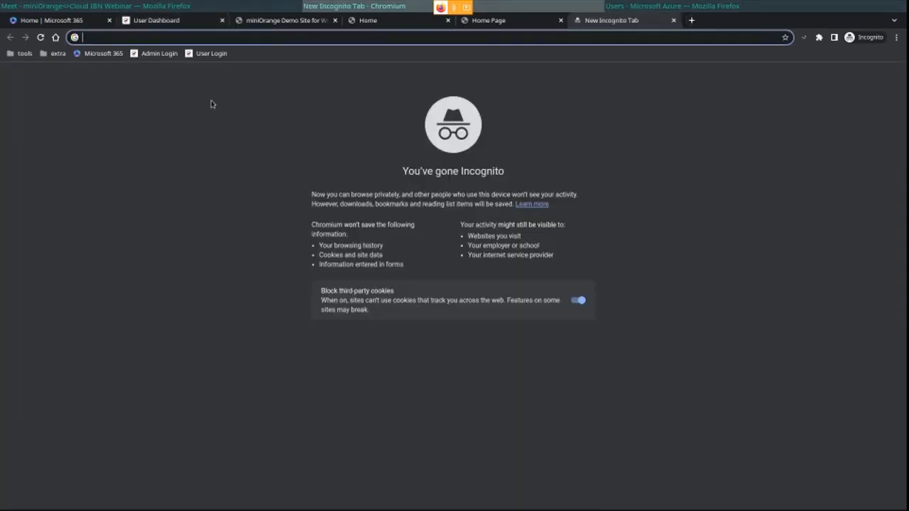
{"action": "left_click", "coordinate": [155, 53]}
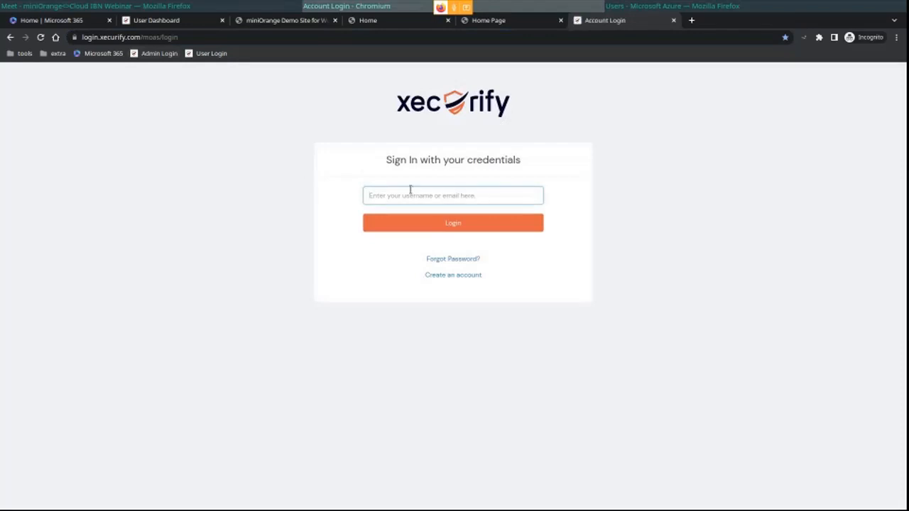
{"action": "left_click", "coordinate": [409, 191]}
{"action": "key", "text": "Return"}
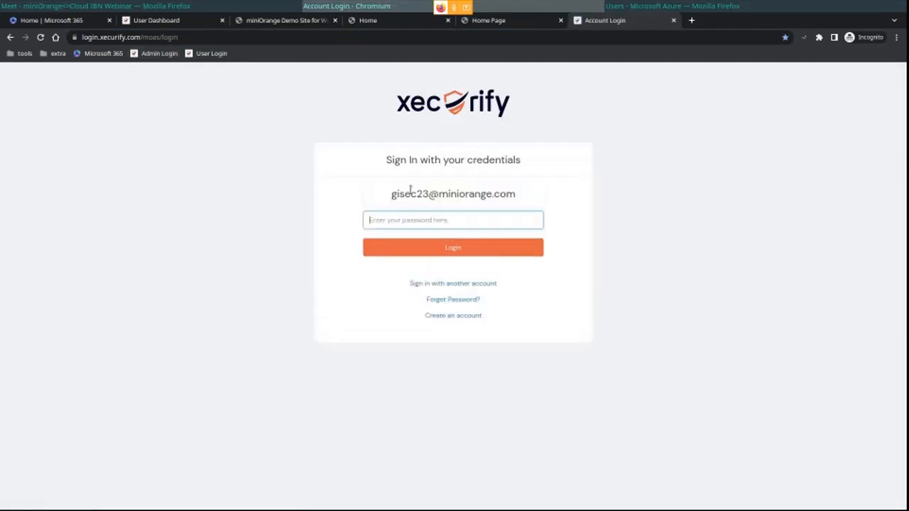
{"action": "type", "text": "*********"}
{"action": "left_click", "coordinate": [458, 256]}
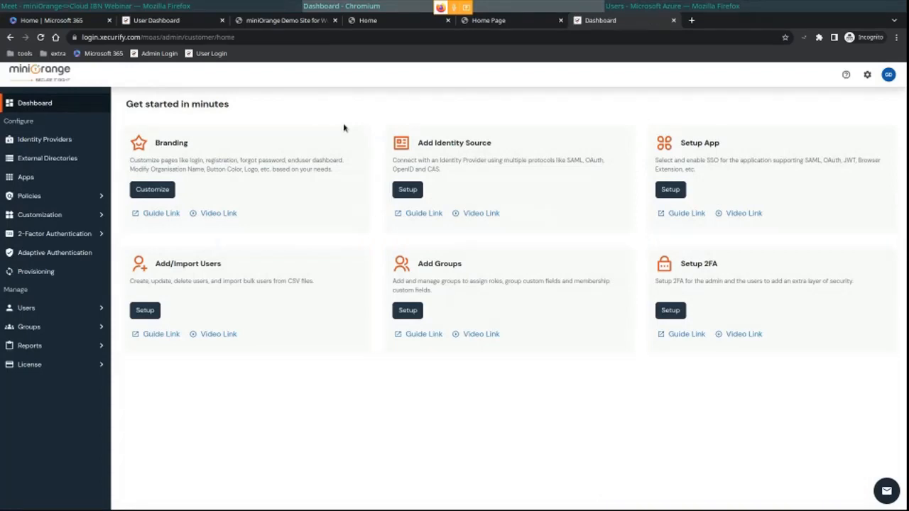
- Zoom the page in and open Customization > Login and Registration Branding
{"action": "key", "text": "ctrl+plus"}
{"action": "key", "text": "ctrl+plus"}
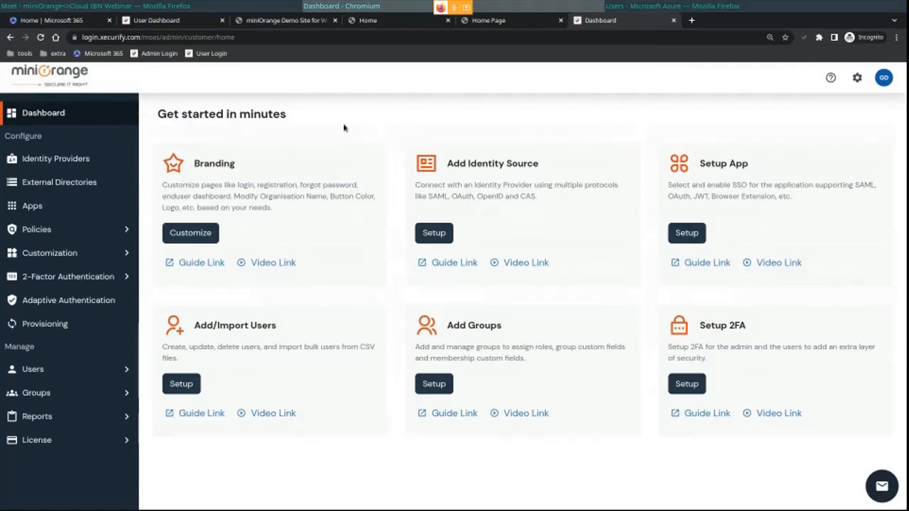
{"action": "left_click", "coordinate": [118, 253]}
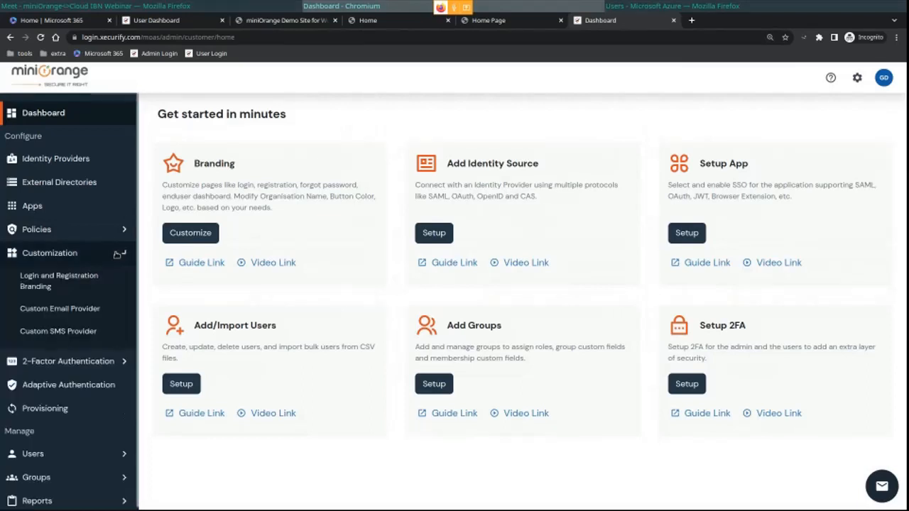
{"action": "left_click", "coordinate": [70, 283]}
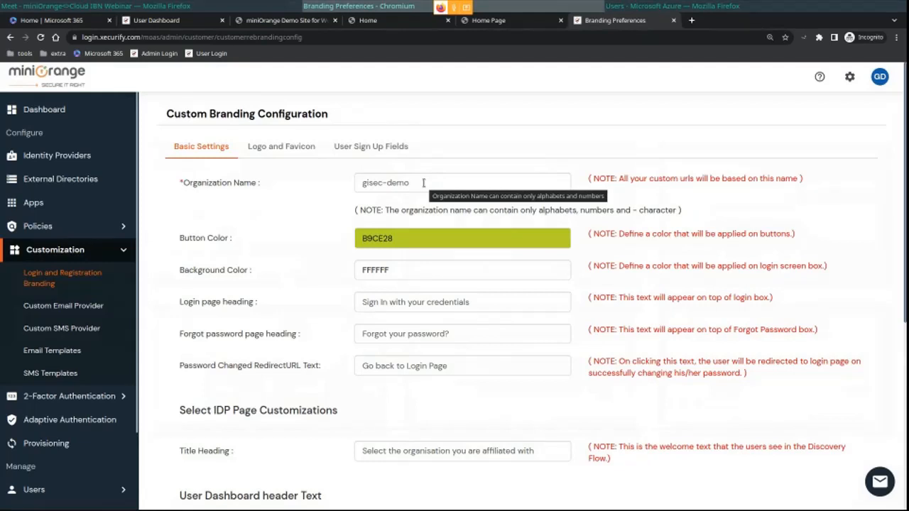
- Look over the branding settings, then open the Custom Email Provider gateway configuration
{"action": "scroll", "coordinate": [423, 183], "scroll_direction": "down", "scroll_amount": 5}
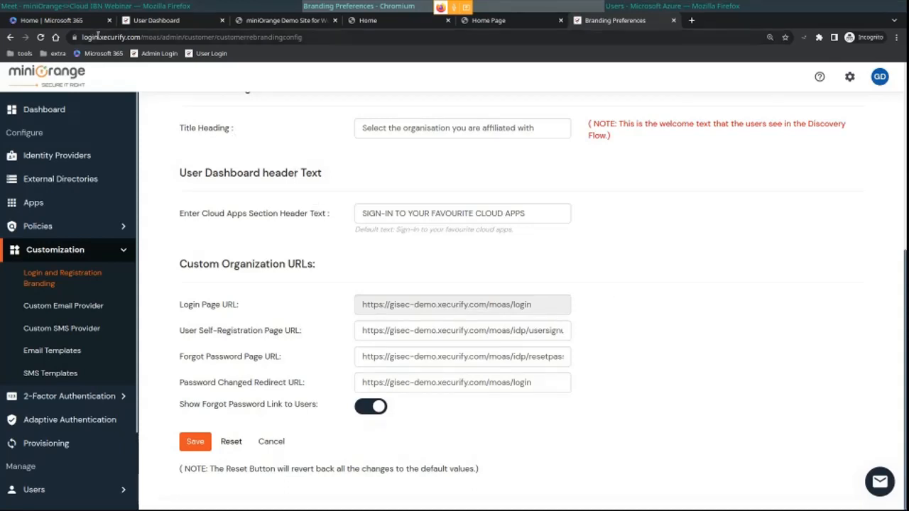
{"action": "scroll", "coordinate": [284, 178], "scroll_direction": "up", "scroll_amount": 5}
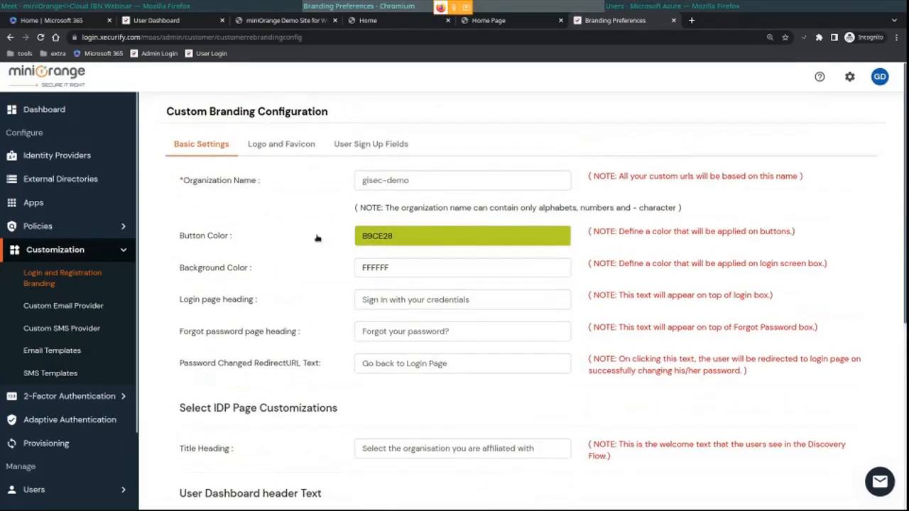
{"action": "left_click", "coordinate": [84, 312]}
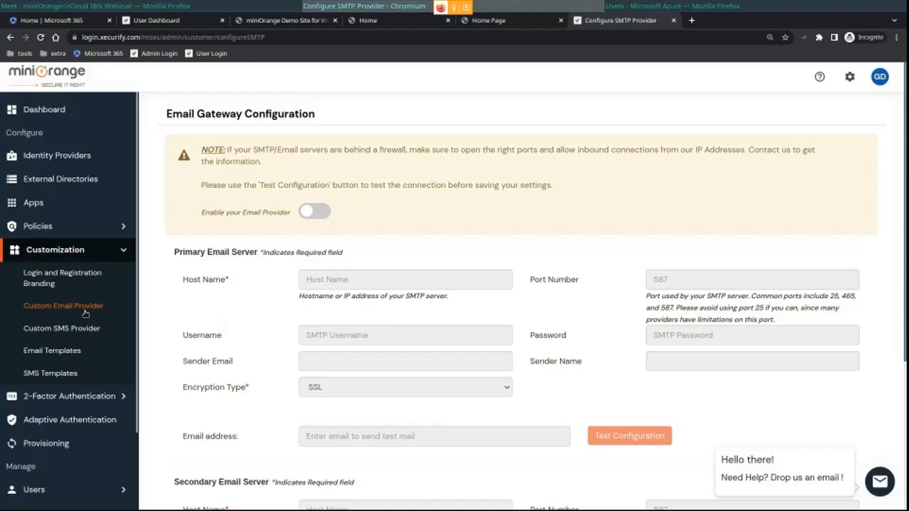
- Collapse Customization and view the Facebook and Google OAuth identity providers
{"action": "left_click", "coordinate": [126, 249]}
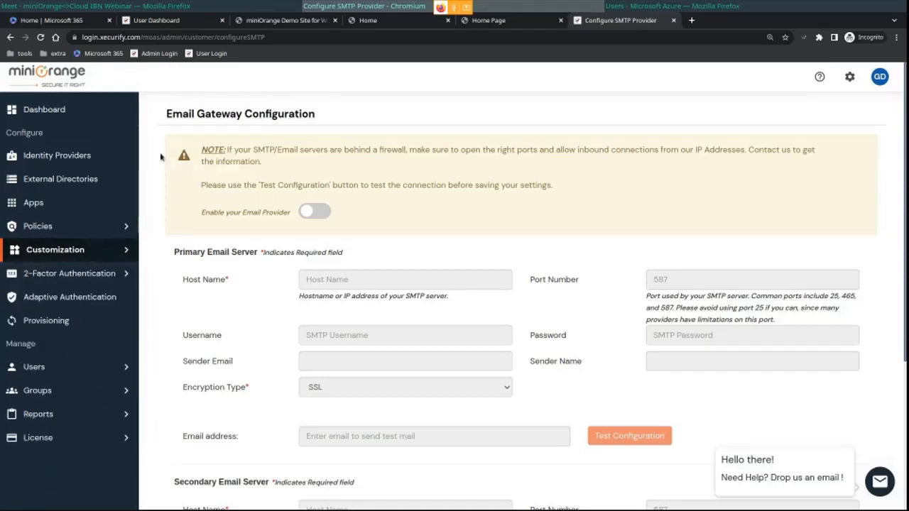
{"action": "left_click", "coordinate": [90, 156]}
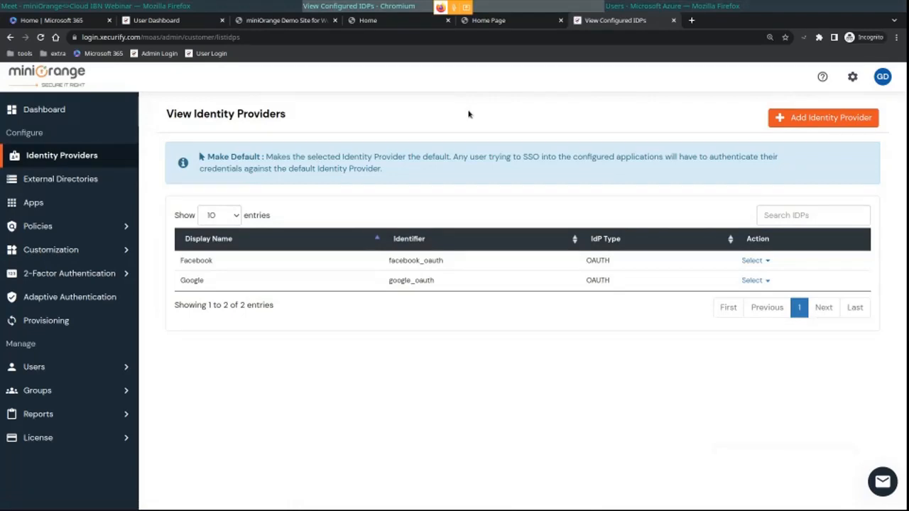
- Preview the JWT form under Add Identity Provider, then go to External Directories
{"action": "left_click", "coordinate": [819, 122]}
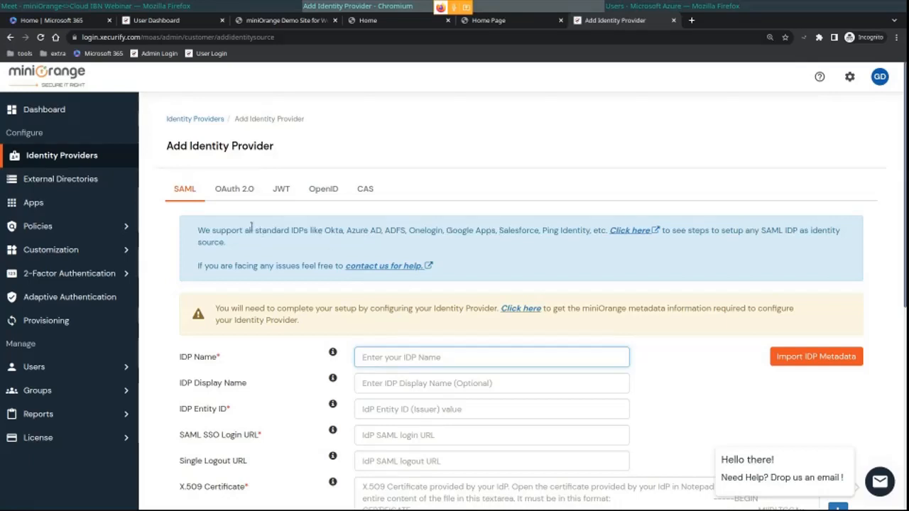
{"action": "left_click", "coordinate": [274, 209]}
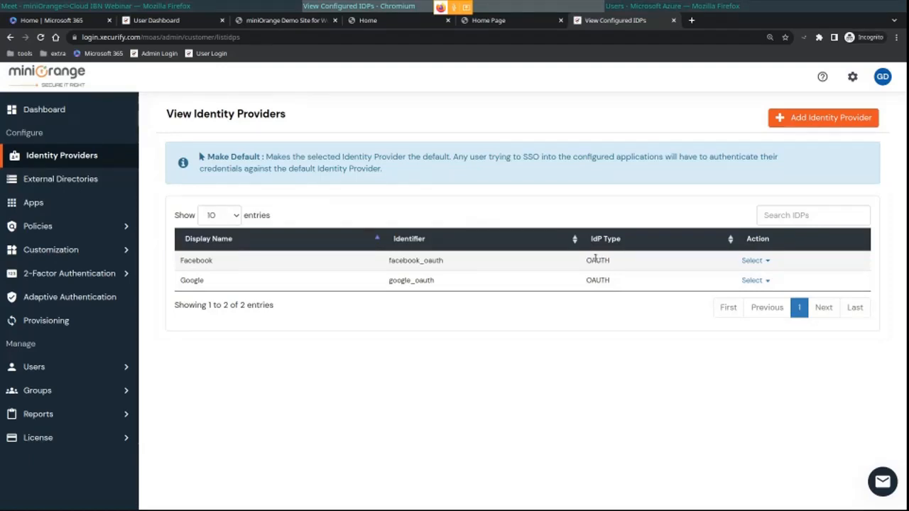
{"action": "left_click", "coordinate": [112, 180]}
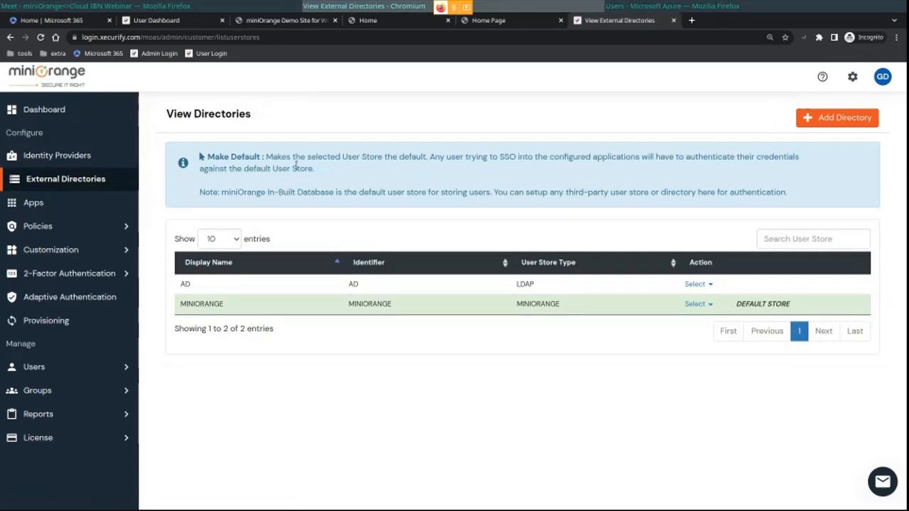
- Start a new external directory and try the on-premise storage option with the gateway already set up
{"action": "left_click", "coordinate": [849, 117]}
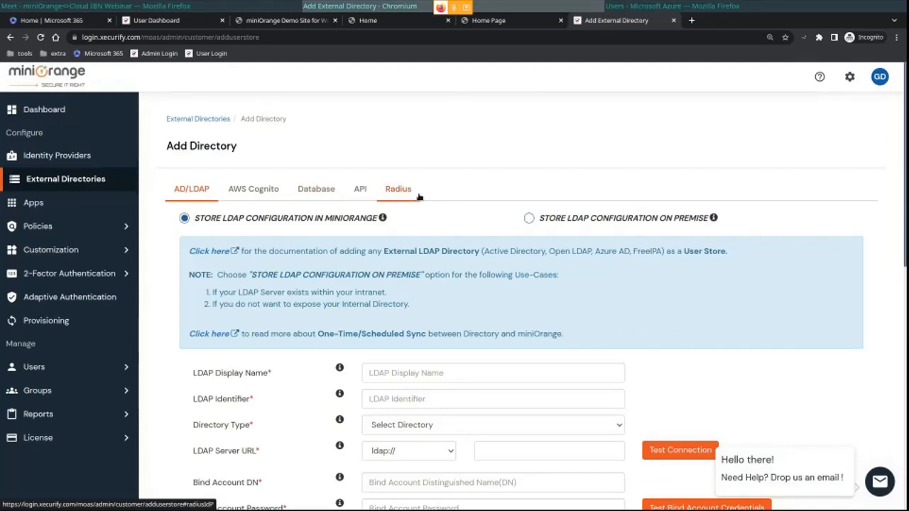
{"action": "scroll", "coordinate": [431, 242], "scroll_direction": "down", "scroll_amount": 2}
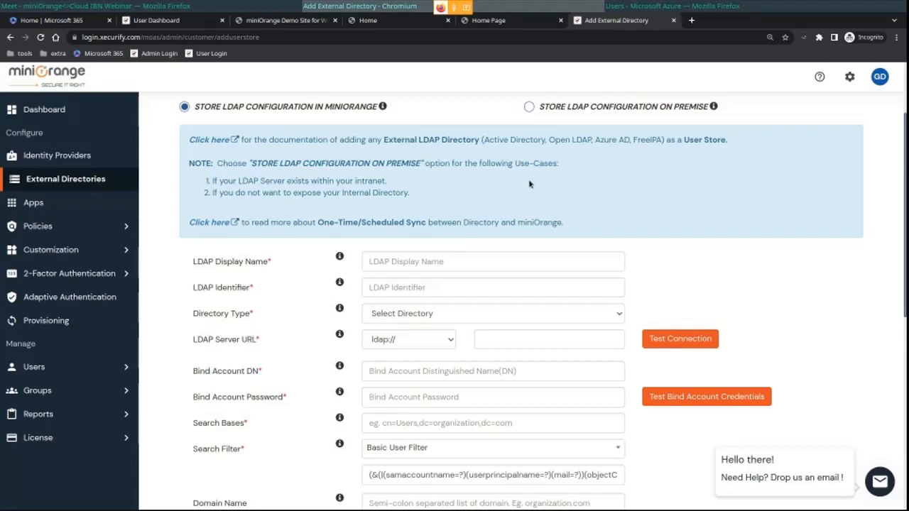
{"action": "left_click", "coordinate": [529, 107]}
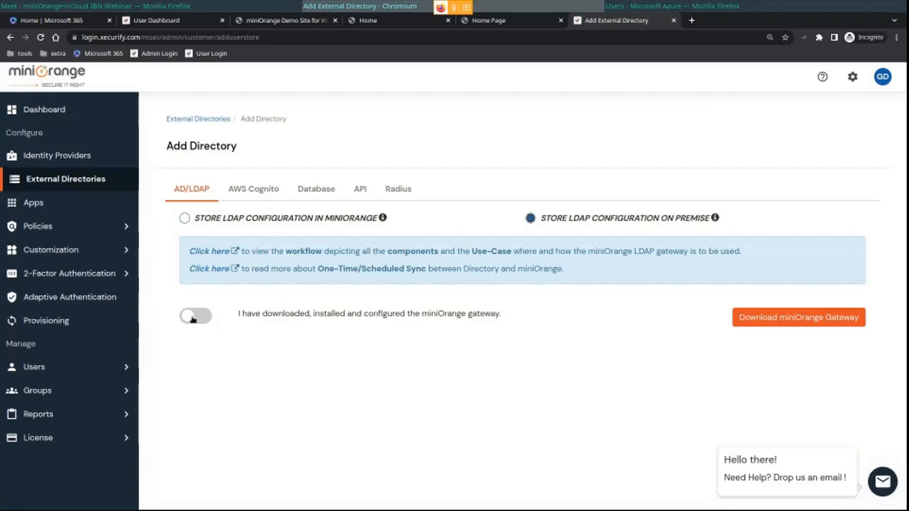
{"action": "left_click", "coordinate": [192, 318]}
{"action": "scroll", "coordinate": [515, 330], "scroll_direction": "down", "scroll_amount": 1}
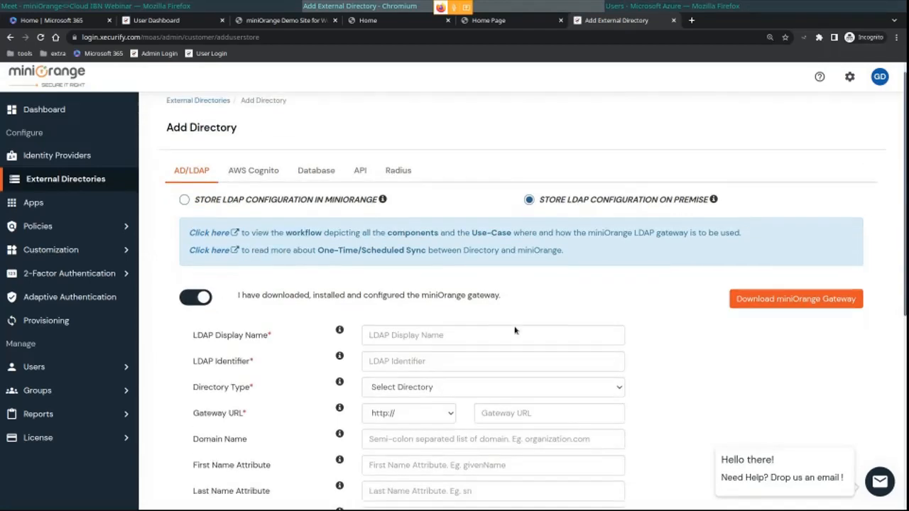
{"action": "scroll", "coordinate": [515, 330], "scroll_direction": "down", "scroll_amount": 1}
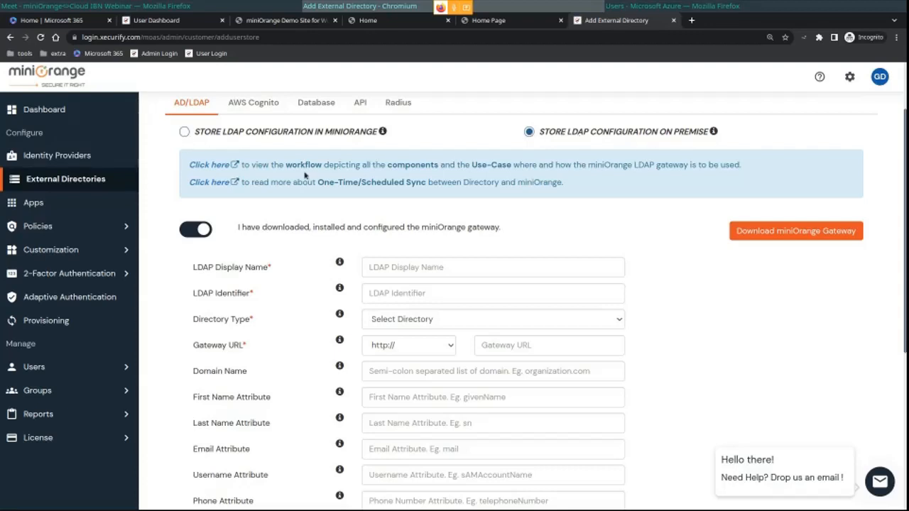
- Choose to store the LDAP configuration in miniOrange, focus Domain Name, then return to the directory list
{"action": "left_click", "coordinate": [184, 132]}
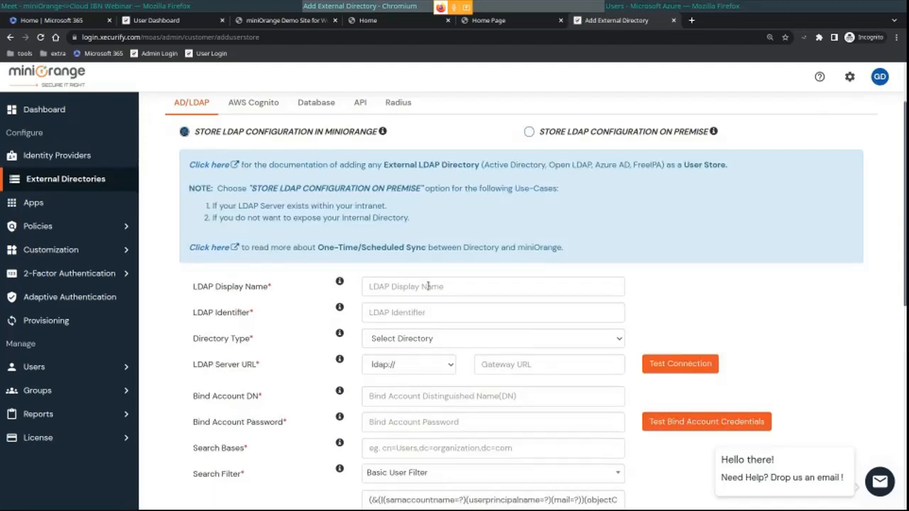
{"action": "scroll", "coordinate": [448, 351], "scroll_direction": "down", "scroll_amount": 5}
{"action": "left_click", "coordinate": [420, 331]}
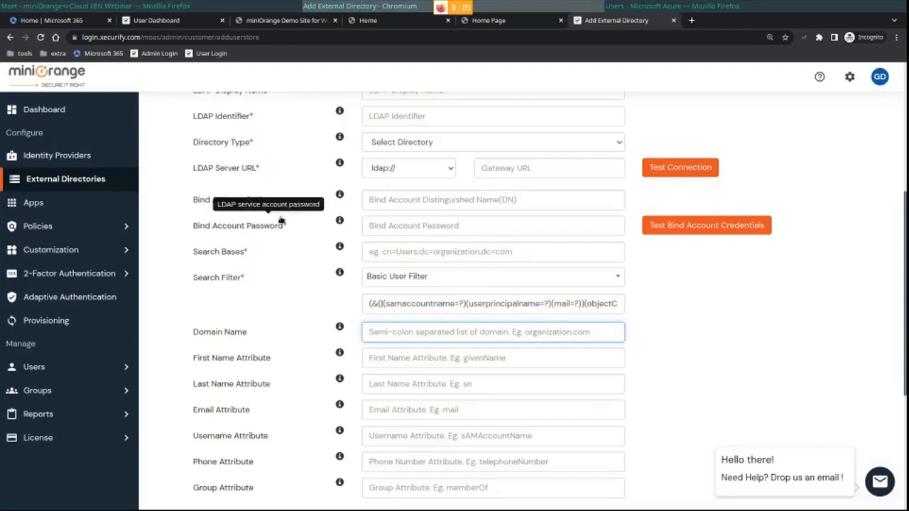
{"action": "left_click", "coordinate": [106, 183]}
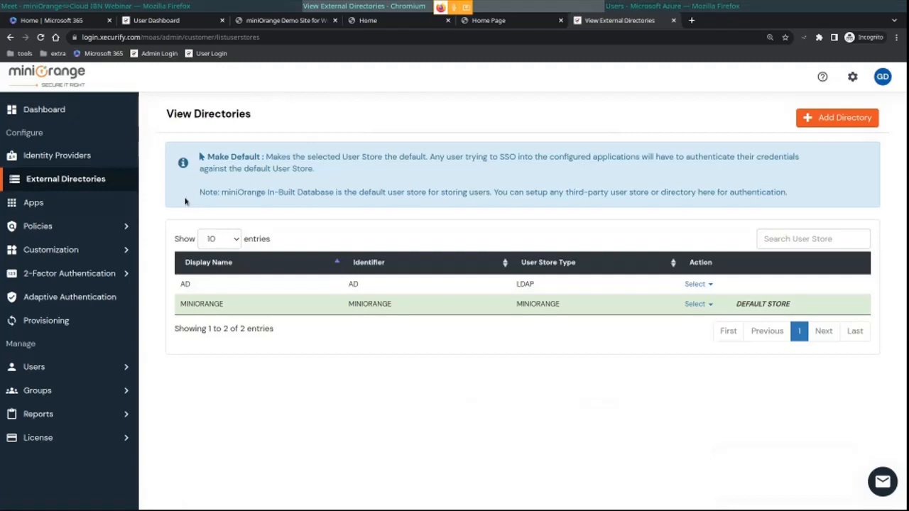
- Browse the application types under Add Application and pick the SAML/WS-FED type
{"action": "left_click", "coordinate": [104, 203]}
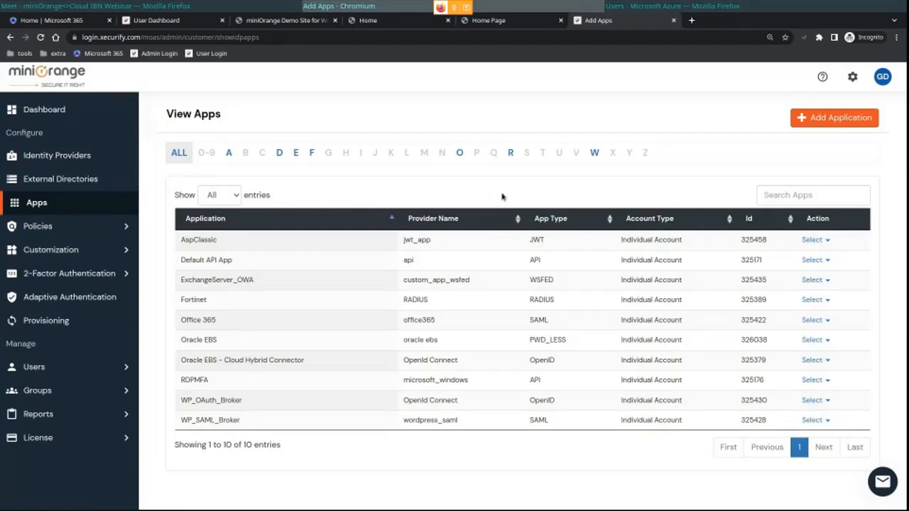
{"action": "left_click", "coordinate": [801, 117]}
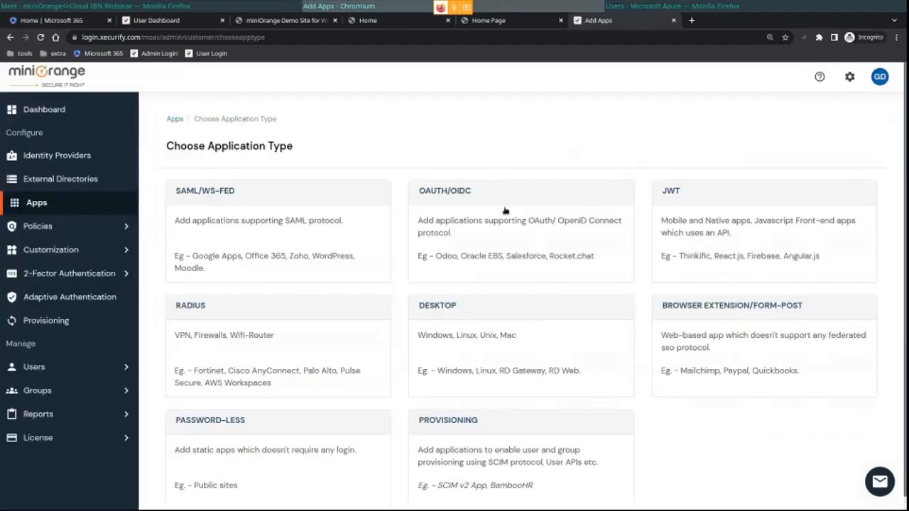
{"action": "scroll", "coordinate": [562, 160], "scroll_direction": "down", "scroll_amount": 1}
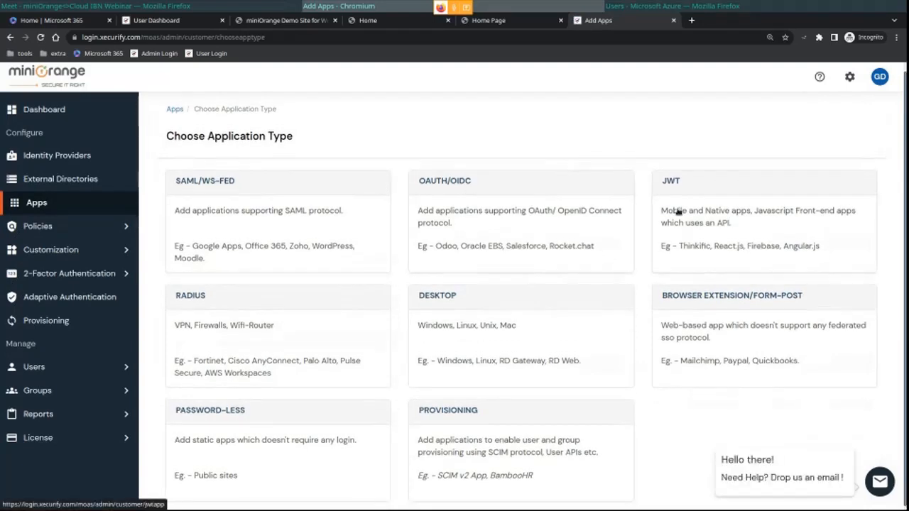
{"action": "scroll", "coordinate": [644, 223], "scroll_direction": "up", "scroll_amount": 1}
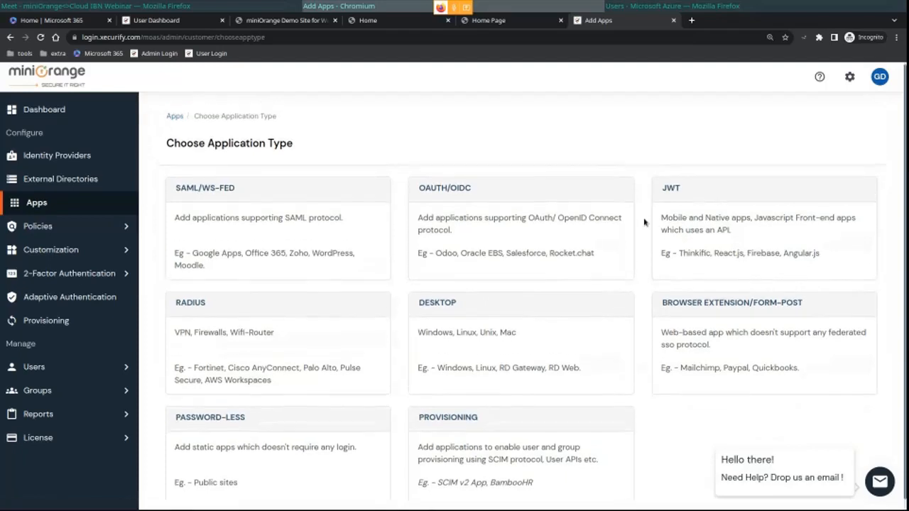
{"action": "scroll", "coordinate": [644, 222], "scroll_direction": "down", "scroll_amount": 1}
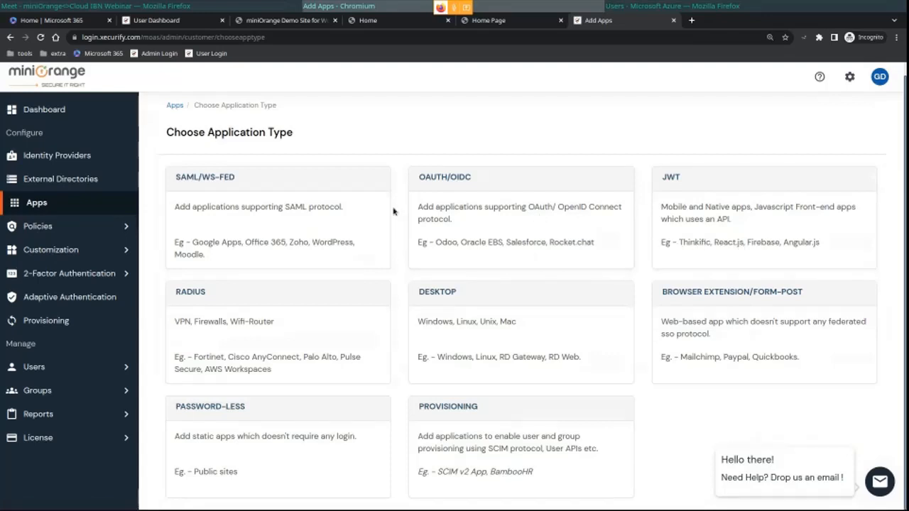
{"action": "scroll", "coordinate": [402, 229], "scroll_direction": "up", "scroll_amount": 1}
{"action": "scroll", "coordinate": [402, 230], "scroll_direction": "down", "scroll_amount": 1}
{"action": "left_click", "coordinate": [375, 214]}
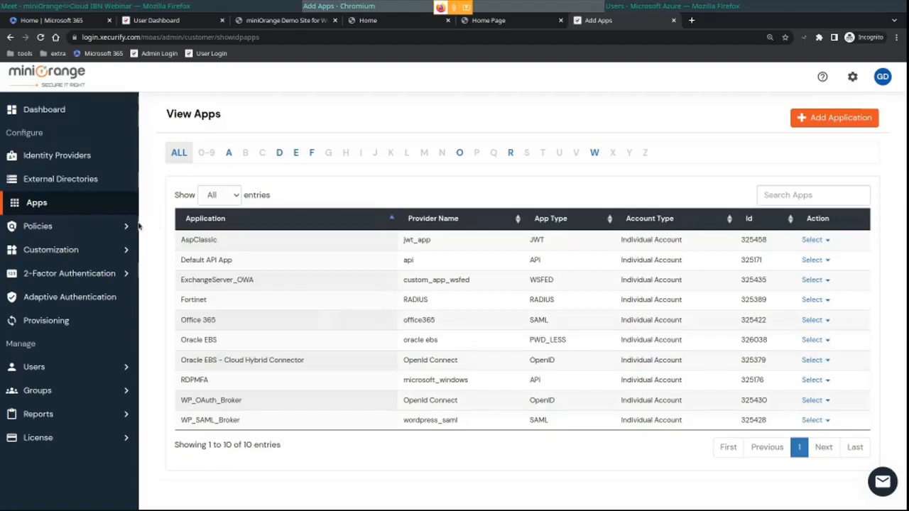
- Start a new App Login Policy and select Office 365 as its application
{"action": "left_click", "coordinate": [108, 226]}
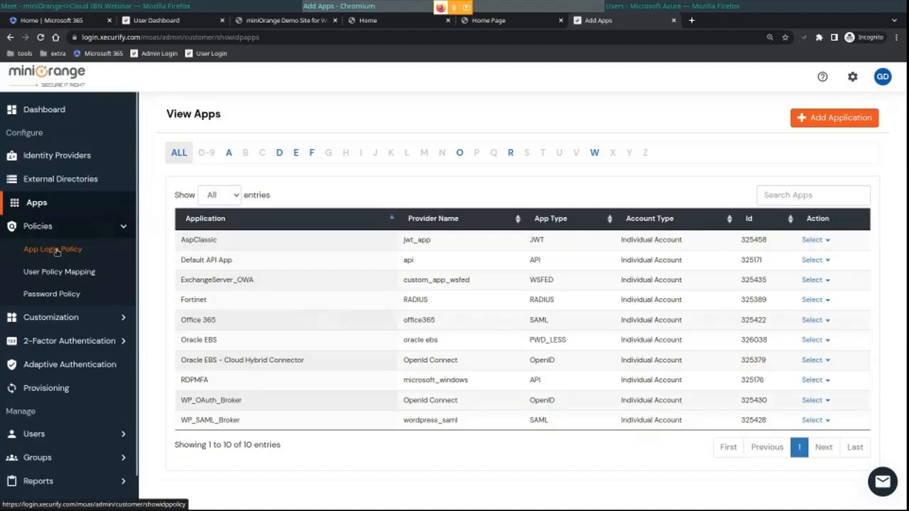
{"action": "left_click", "coordinate": [57, 249]}
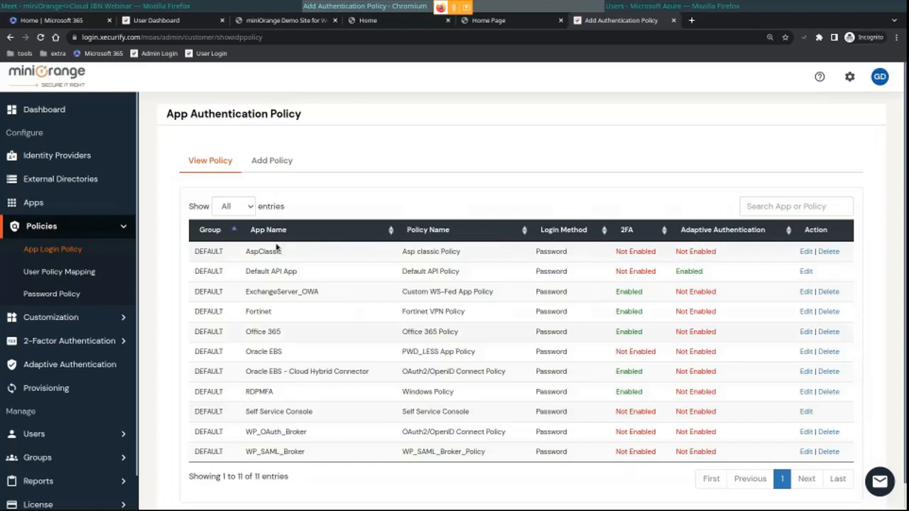
{"action": "left_click", "coordinate": [274, 162]}
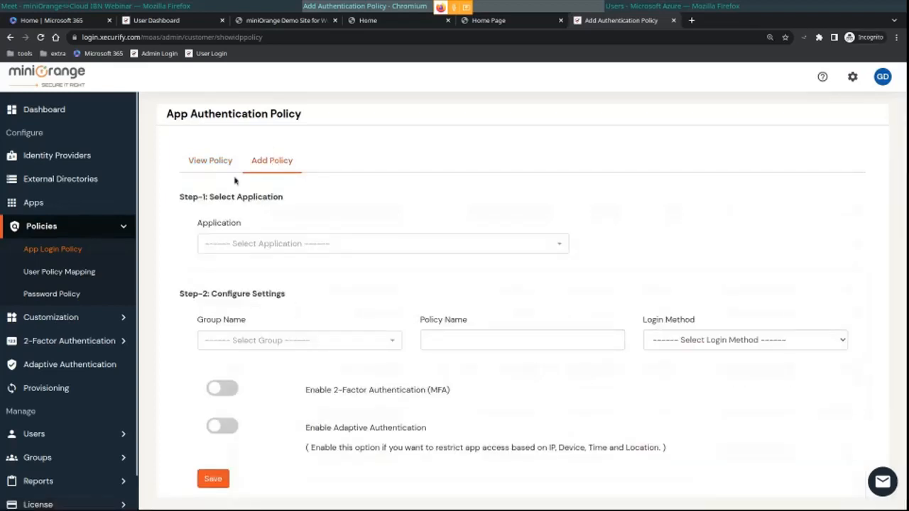
{"action": "left_click", "coordinate": [277, 245]}
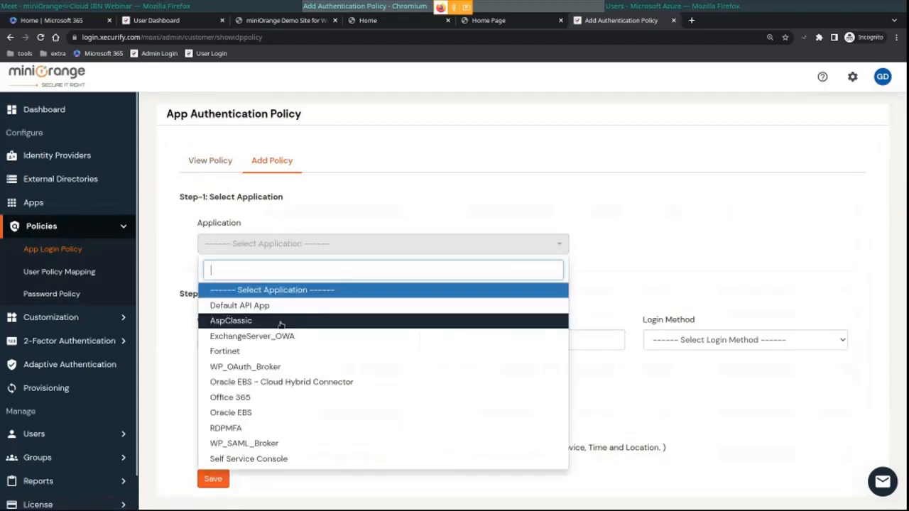
{"action": "type", "text": "off"}
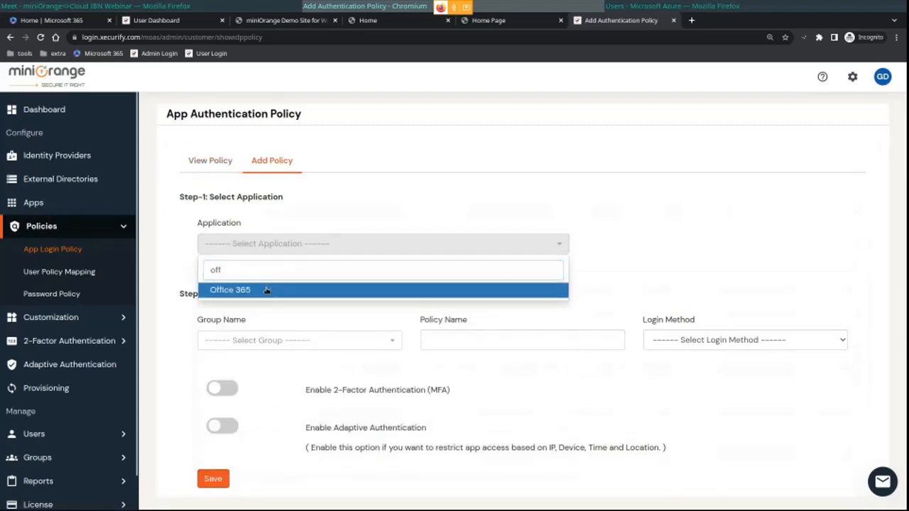
{"action": "left_click", "coordinate": [268, 290]}
- Check the group list without choosing one, then return to the View Policy list
{"action": "left_click", "coordinate": [305, 345]}
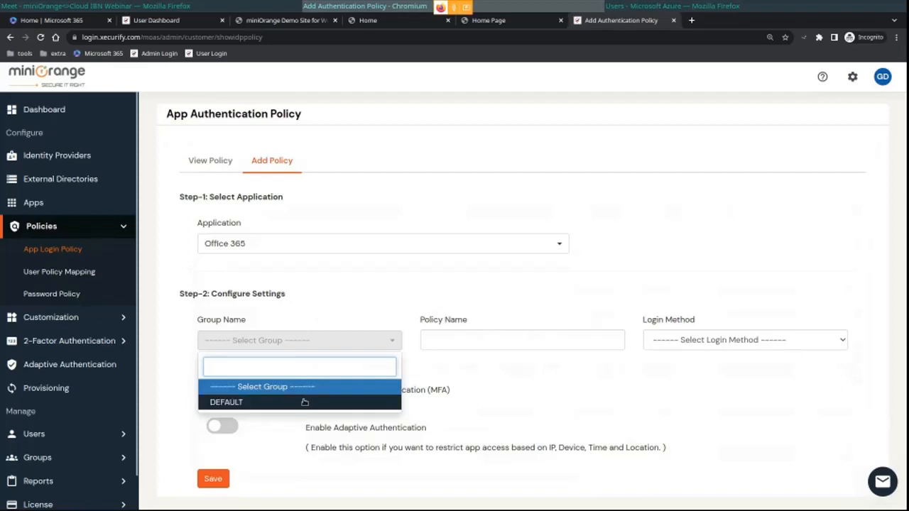
{"action": "left_click", "coordinate": [340, 287]}
{"action": "left_click", "coordinate": [212, 162]}
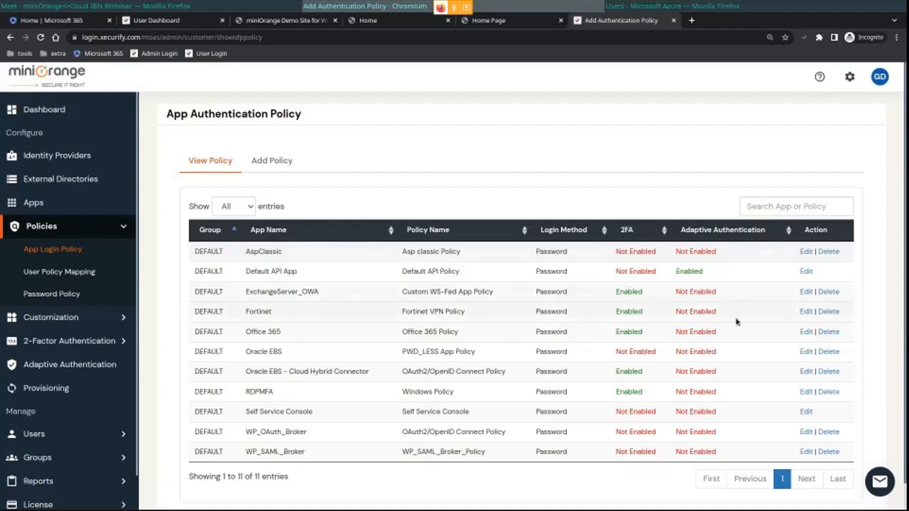
- Edit the Office 365 policy, trying OTP/Push/Mobile Token login before restoring Password
{"action": "left_click", "coordinate": [806, 331]}
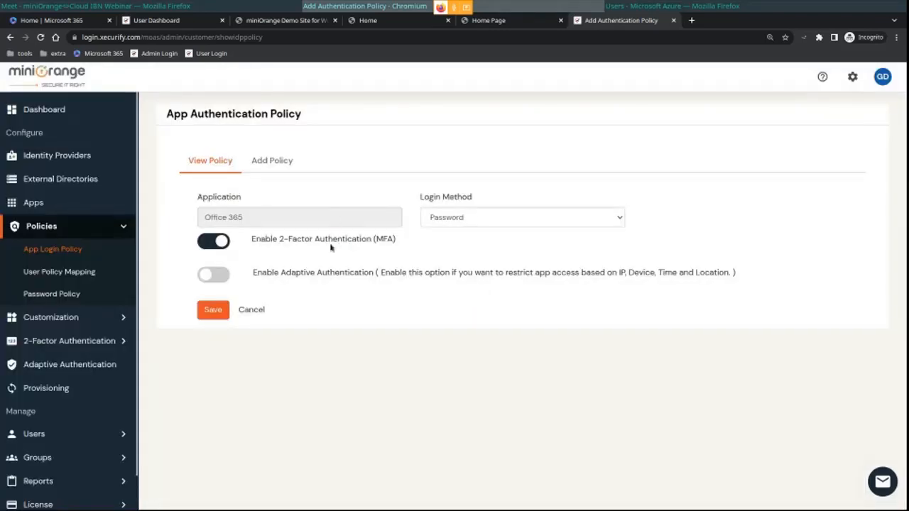
{"action": "left_click", "coordinate": [468, 221]}
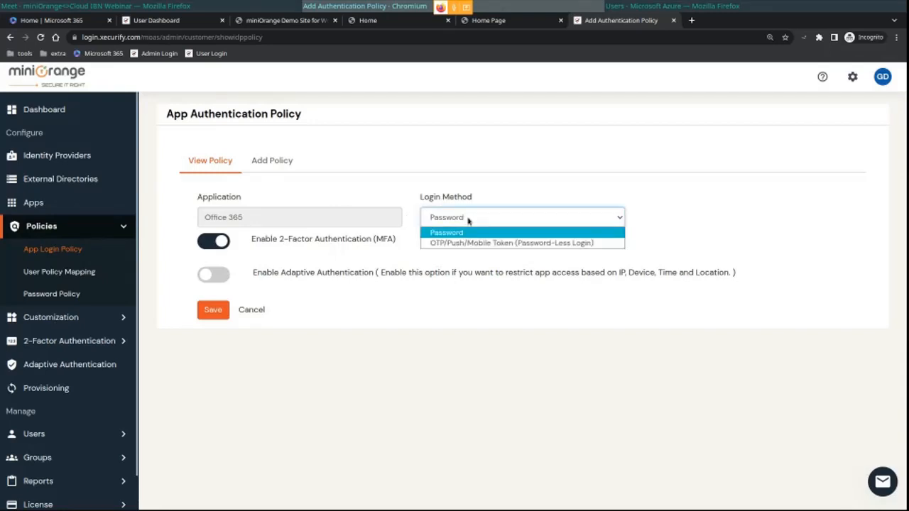
{"action": "left_click", "coordinate": [502, 244]}
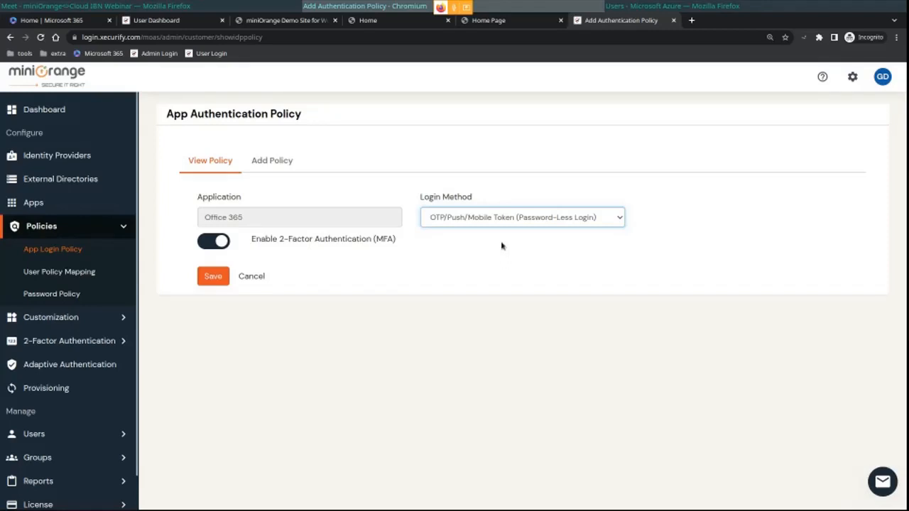
{"action": "left_click", "coordinate": [484, 225]}
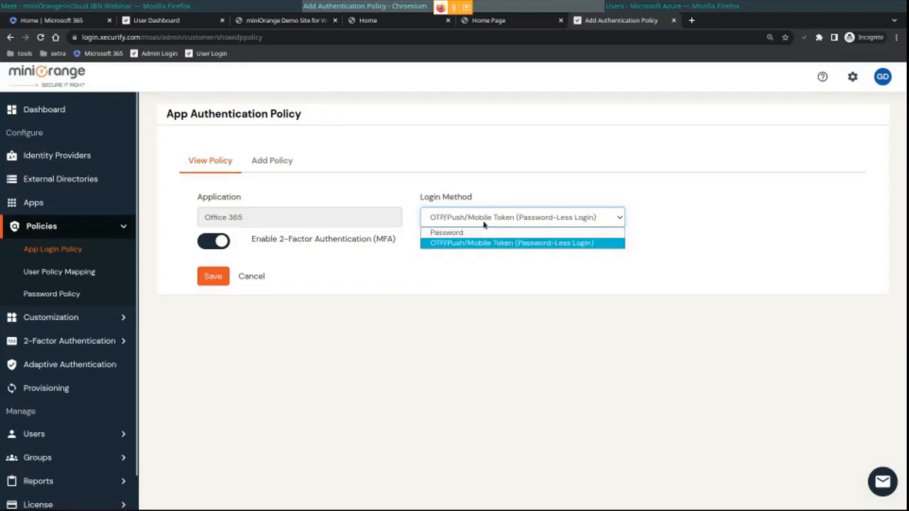
{"action": "left_click", "coordinate": [466, 236]}
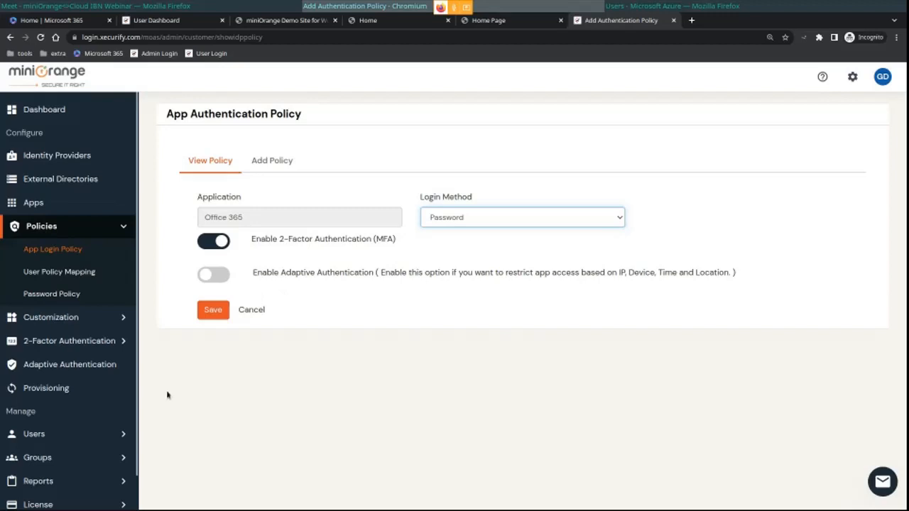
{"action": "left_click", "coordinate": [85, 368]}
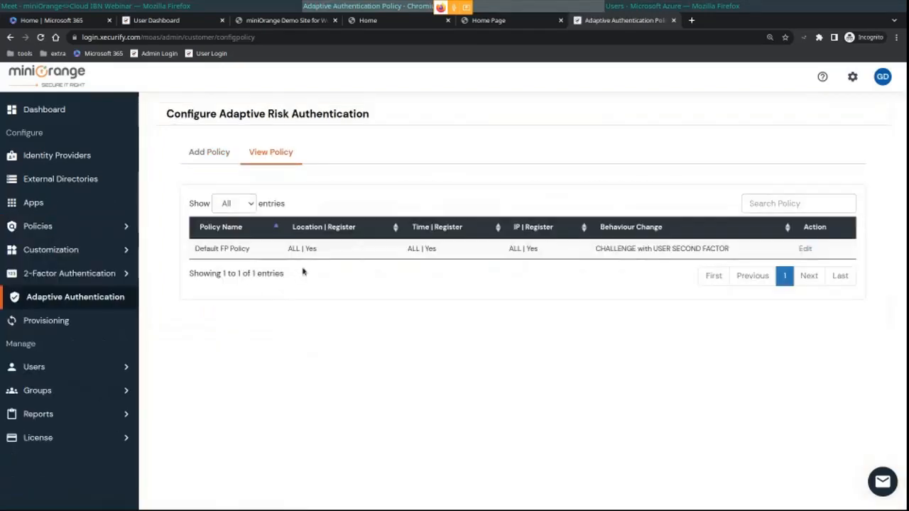
- Start a new adaptive authentication policy named 'OfficeIp'
{"action": "left_click", "coordinate": [208, 156]}
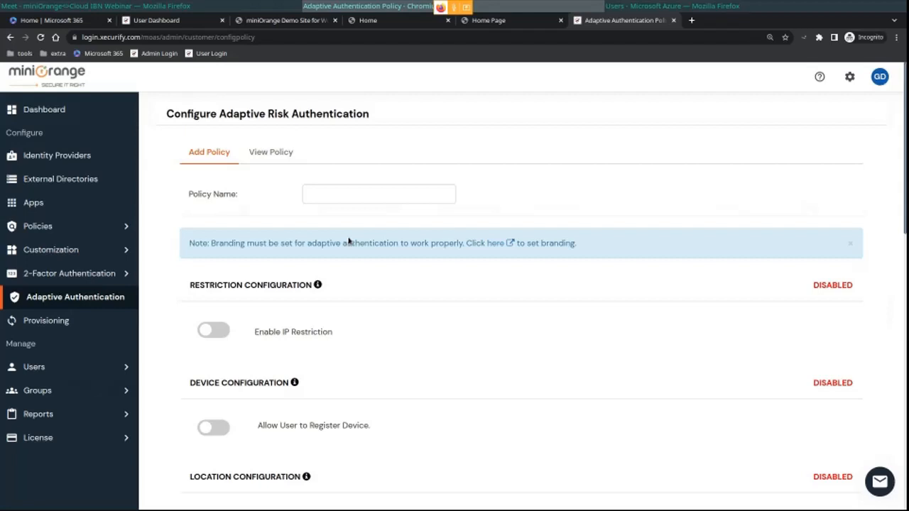
{"action": "scroll", "coordinate": [348, 242], "scroll_direction": "down", "scroll_amount": 3}
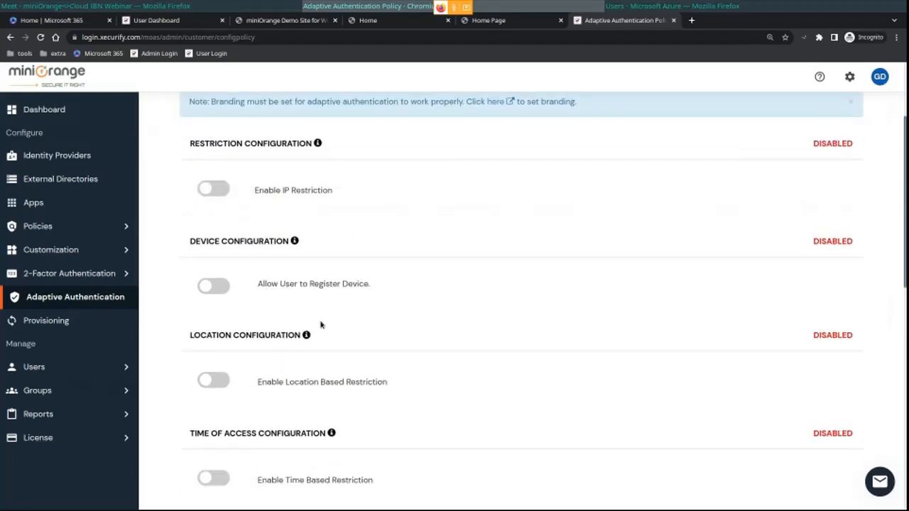
{"action": "scroll", "coordinate": [384, 302], "scroll_direction": "up", "scroll_amount": 2}
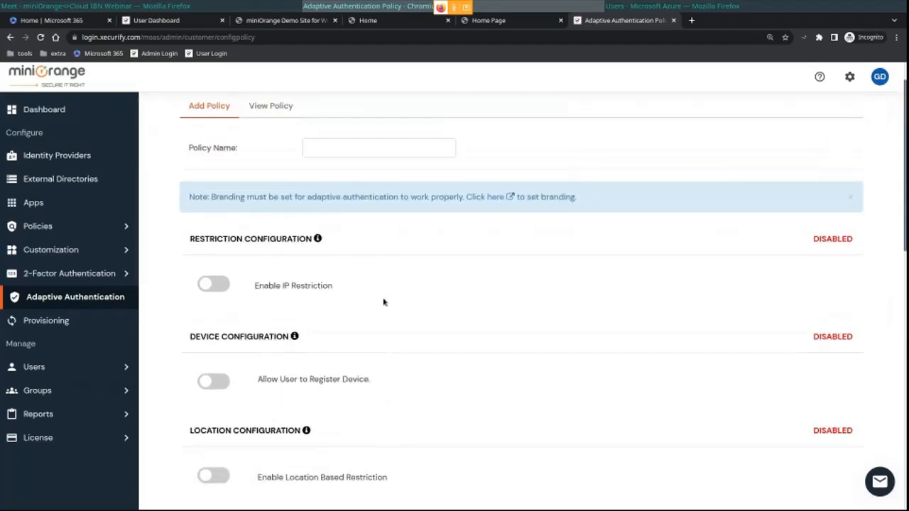
{"action": "left_click", "coordinate": [347, 146]}
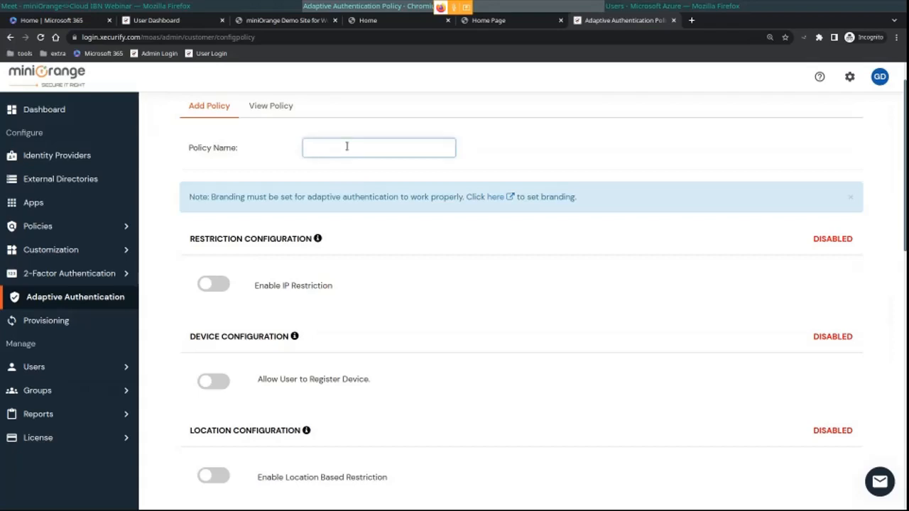
{"action": "type", "text": "IpRe"}
{"action": "key", "text": "BackSpace"}
{"action": "key", "text": "BackSpace"}
{"action": "key", "text": "BackSpace"}
{"action": "key", "text": "BackSpace"}
{"action": "type", "text": "OfficeIp"}
- Enable IP restriction with the Deny action for addresses outside the list
{"action": "scroll", "coordinate": [263, 255], "scroll_direction": "down", "scroll_amount": 2}
{"action": "left_click", "coordinate": [212, 190]}
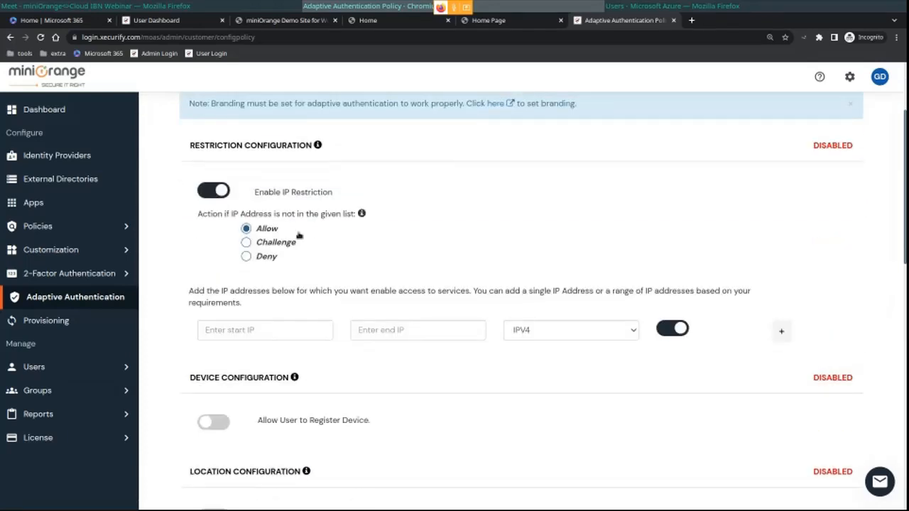
{"action": "left_click", "coordinate": [275, 330]}
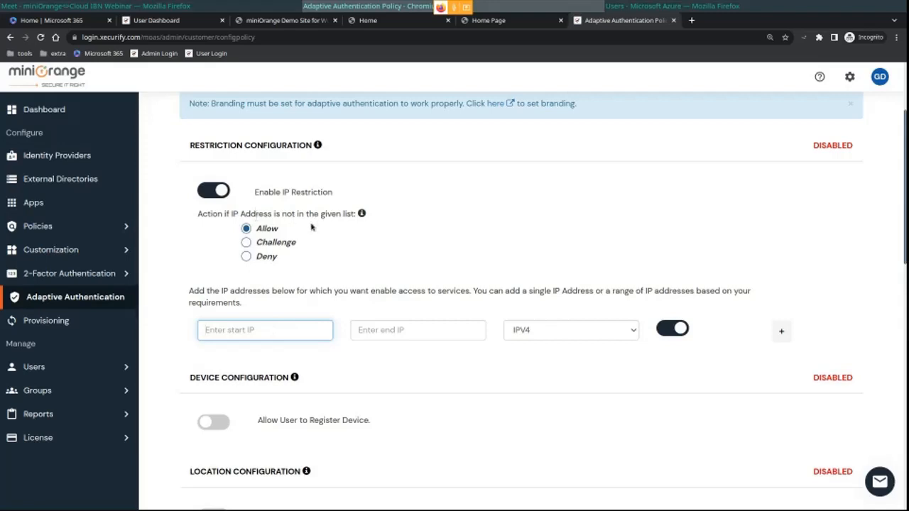
{"action": "left_click", "coordinate": [247, 257]}
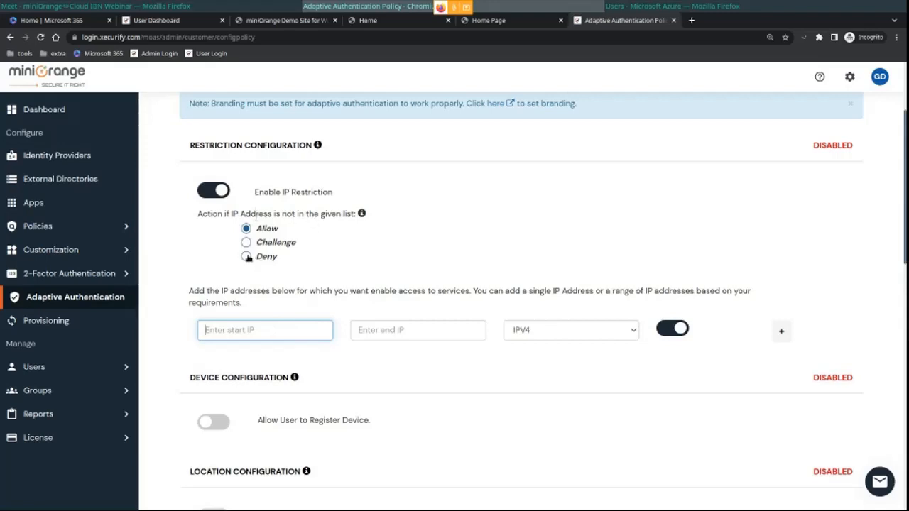
{"action": "left_click", "coordinate": [263, 330]}
- Look up the public IP 49.248.249.62 with a 'what is my ip' search and copy it
{"action": "left_click", "coordinate": [693, 21]}
{"action": "type", "text": "what i"}
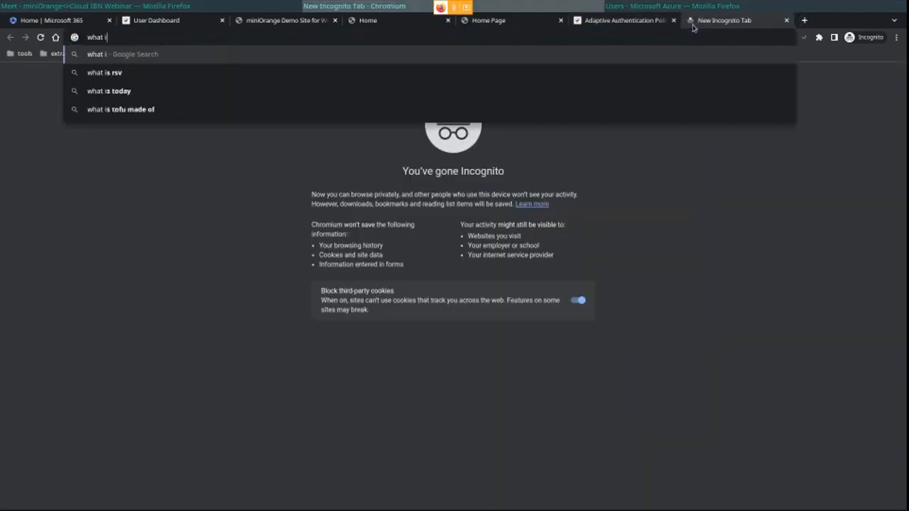
{"action": "type", "text": "s my ip"}
{"action": "key", "text": "Return"}
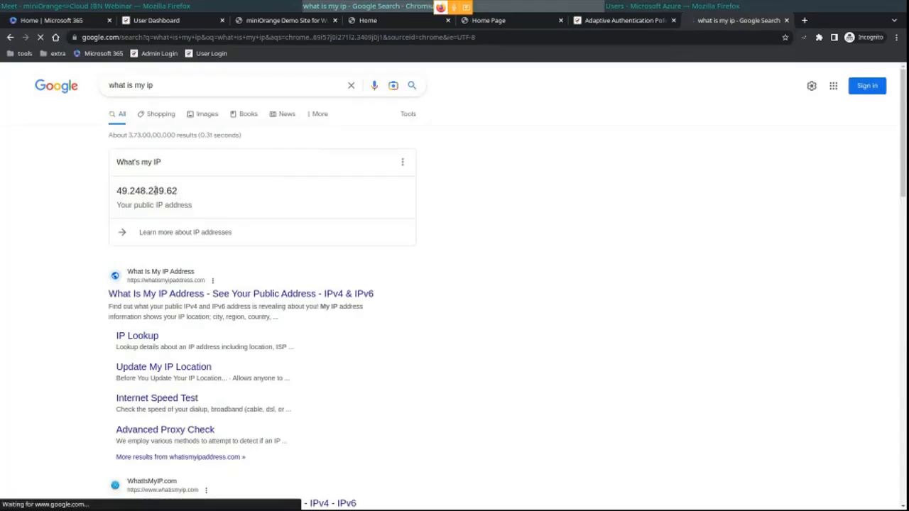
{"action": "double_click", "coordinate": [156, 191]}
{"action": "key", "text": "ctrl+c"}
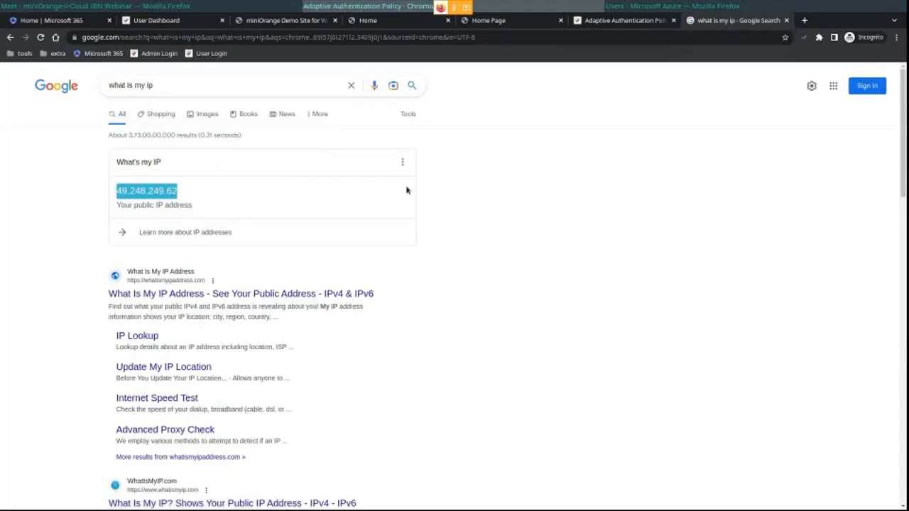
{"action": "key", "text": "ctrl+shift+Tab"}
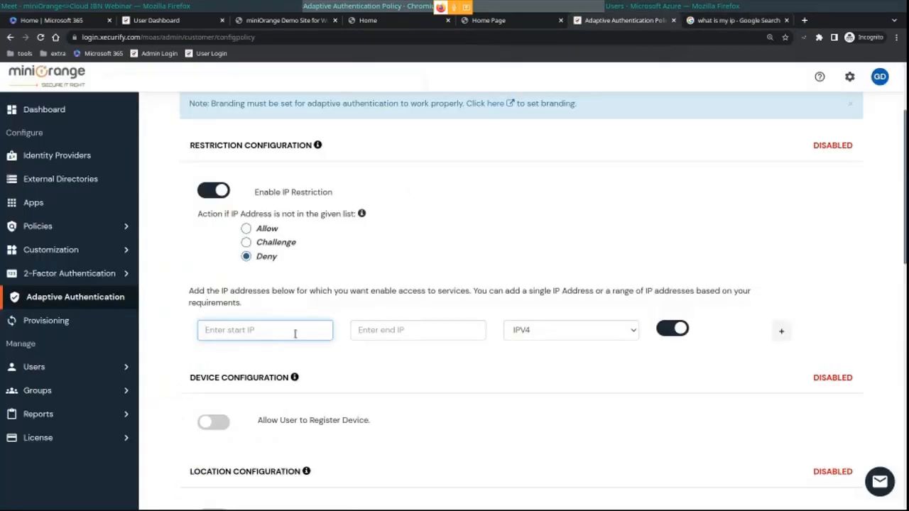
- Paste the copied IP as the start address, change it to 49.248.249.50, and enter end IP 49.248.249.60
{"action": "key", "text": "ctrl+v"}
{"action": "key", "text": "BackSpace"}
{"action": "key", "text": "BackSpace"}
{"action": "key", "text": "BackSpace"}
{"action": "type", "text": "50"}
{"action": "left_click", "coordinate": [380, 332]}
{"action": "type", "text": "49.248.249.6"}
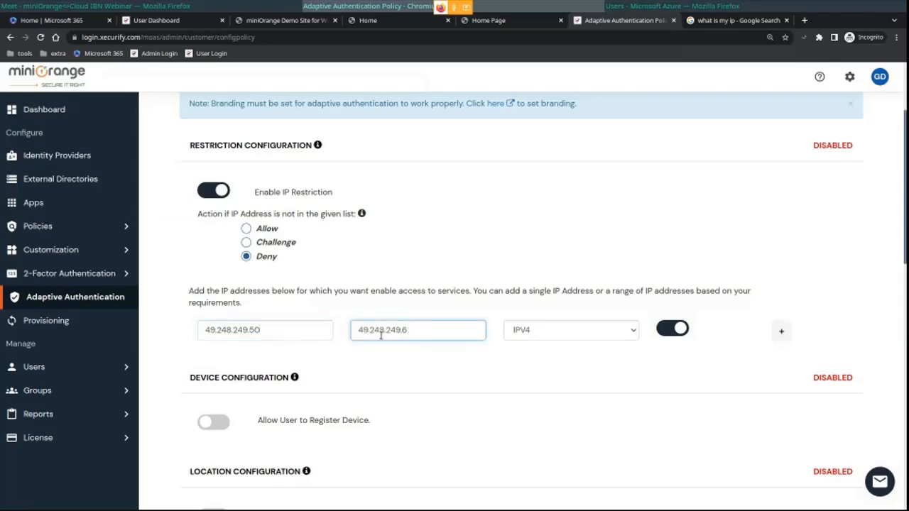
{"action": "type", "text": "0"}
{"action": "scroll", "coordinate": [447, 363], "scroll_direction": "down", "scroll_amount": 3}
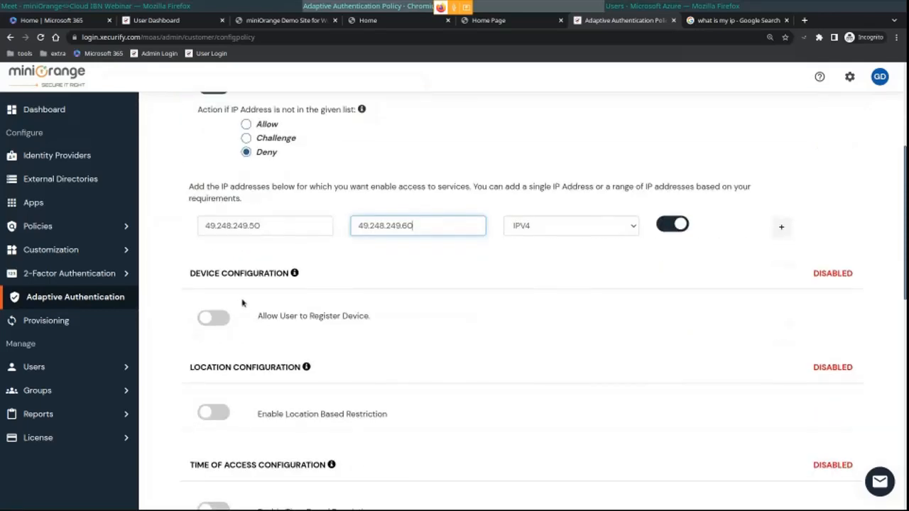
{"action": "scroll", "coordinate": [305, 312], "scroll_direction": "down", "scroll_amount": 1}
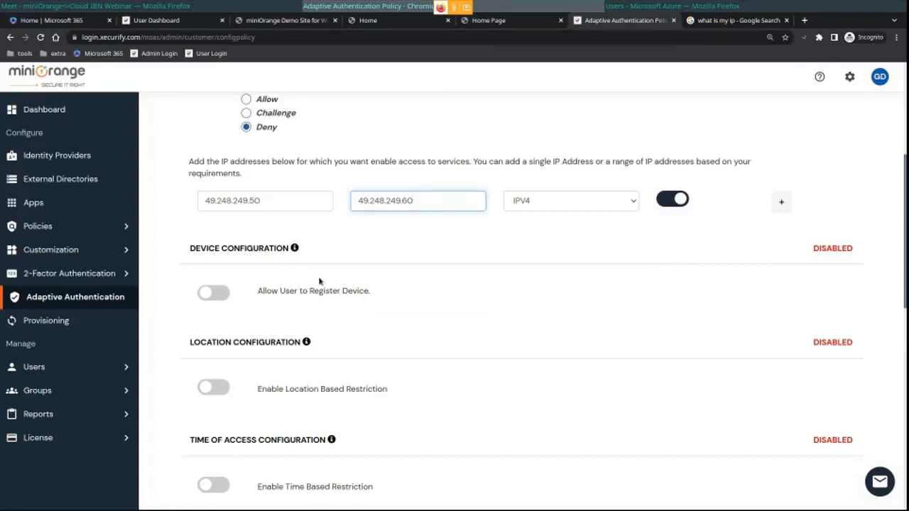
{"action": "scroll", "coordinate": [319, 280], "scroll_direction": "down", "scroll_amount": 3}
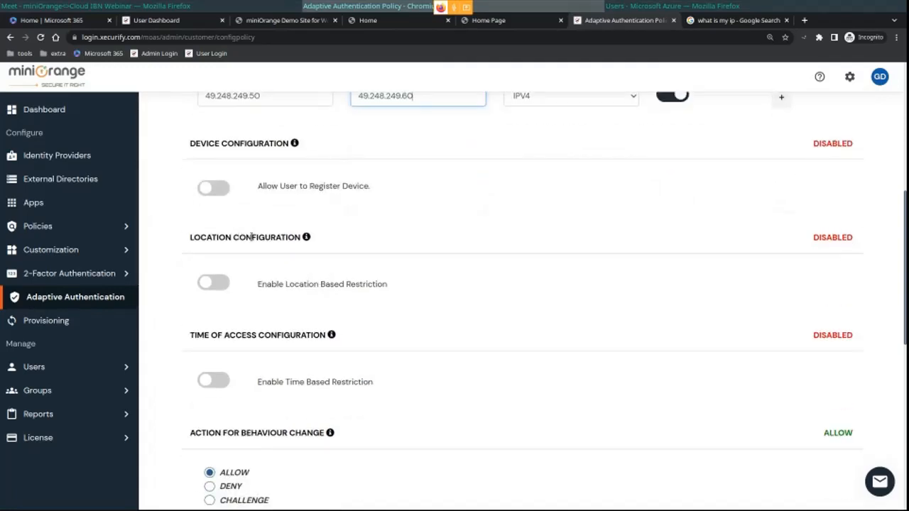
- Toggle location-based restriction on and back off
{"action": "left_click", "coordinate": [218, 283]}
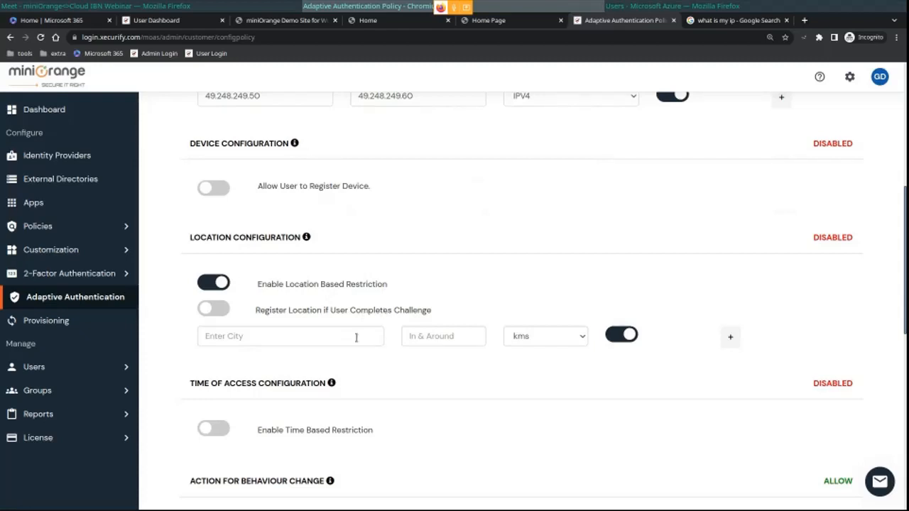
{"action": "left_click", "coordinate": [216, 283]}
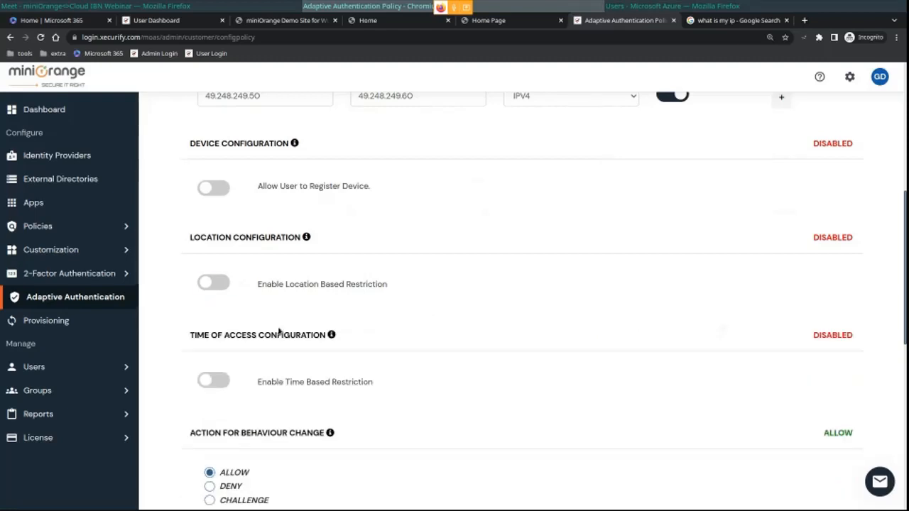
{"action": "scroll", "coordinate": [280, 331], "scroll_direction": "down", "scroll_amount": 3}
{"action": "scroll", "coordinate": [279, 331], "scroll_direction": "up", "scroll_amount": 2}
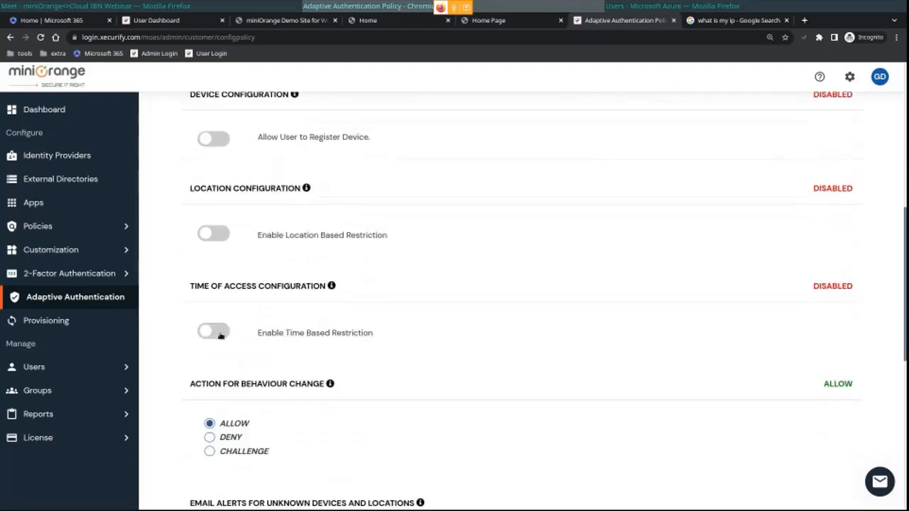
- Turn on time-based restriction, check its day and time zone lists, then turn it off
{"action": "left_click", "coordinate": [220, 333]}
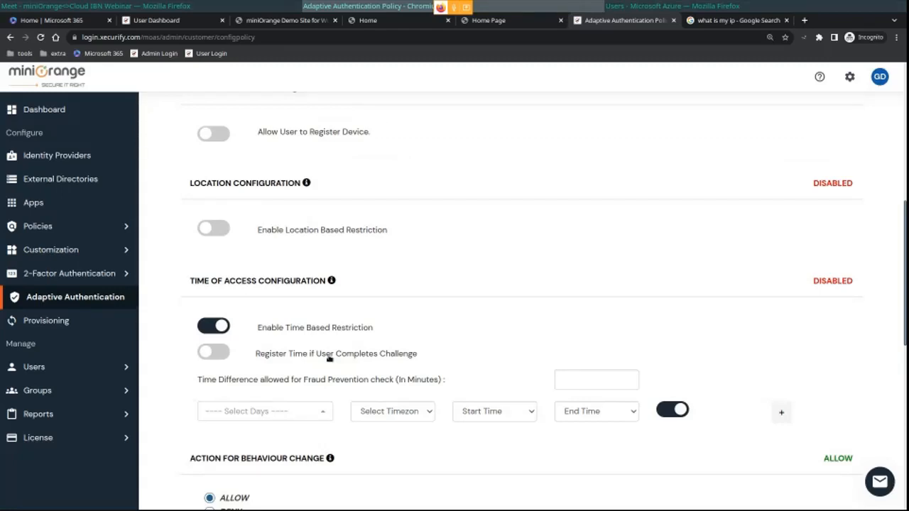
{"action": "left_click", "coordinate": [305, 413]}
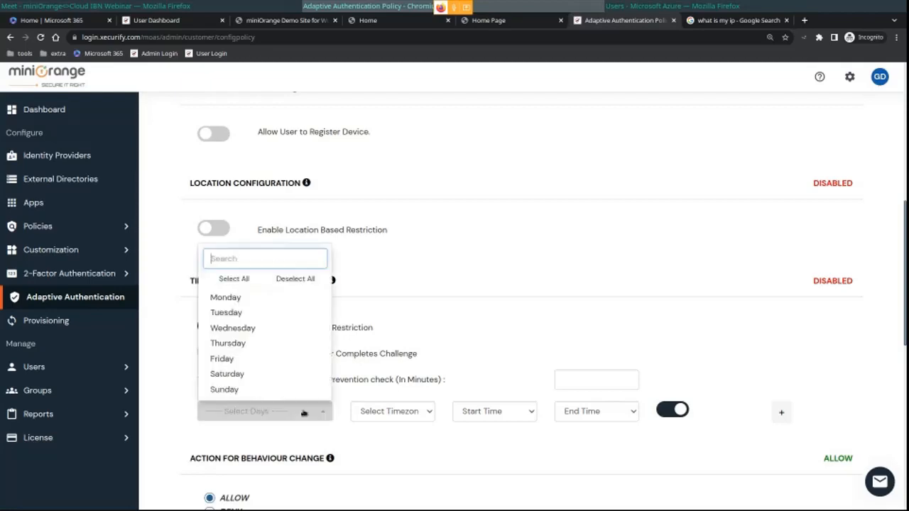
{"action": "left_click", "coordinate": [394, 416]}
{"action": "left_click", "coordinate": [311, 424]}
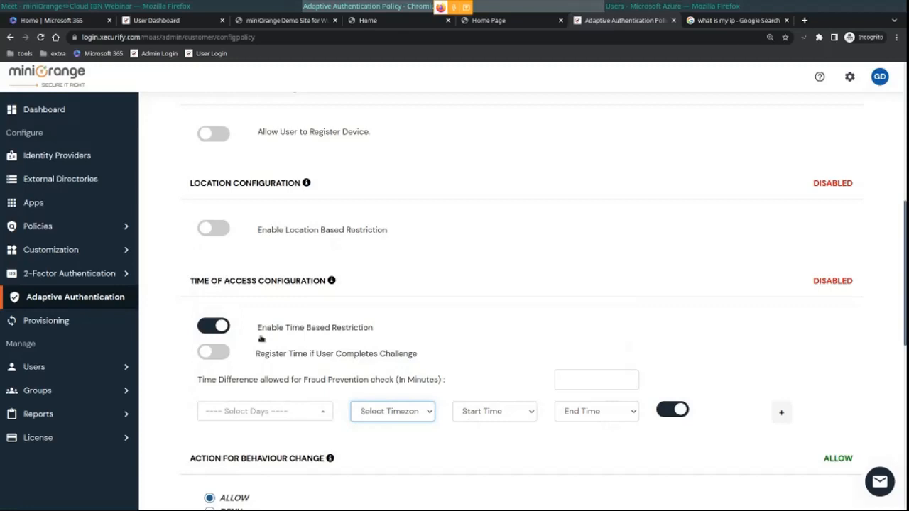
{"action": "left_click", "coordinate": [213, 326]}
- Save the OfficeIp adaptive authentication policy
{"action": "scroll", "coordinate": [404, 298], "scroll_direction": "up", "scroll_amount": 4}
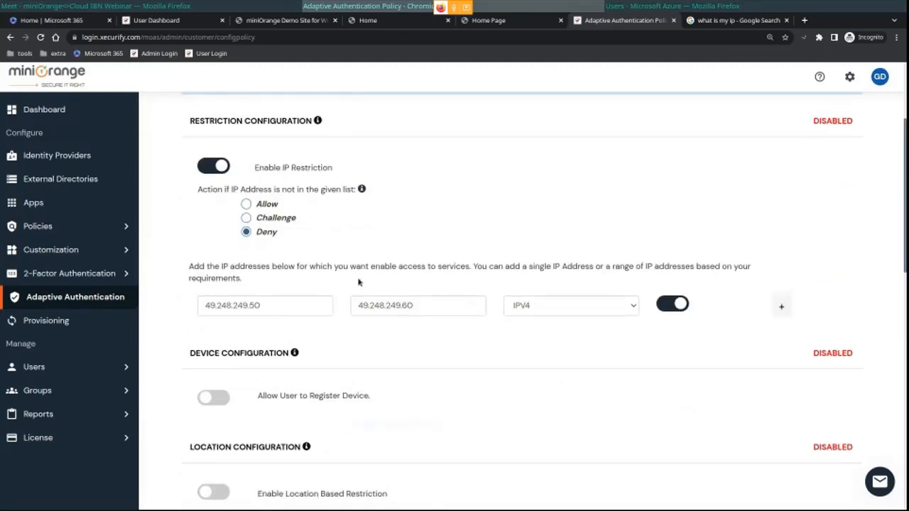
{"action": "scroll", "coordinate": [362, 297], "scroll_direction": "down", "scroll_amount": 5}
{"action": "scroll", "coordinate": [362, 297], "scroll_direction": "down", "scroll_amount": 5}
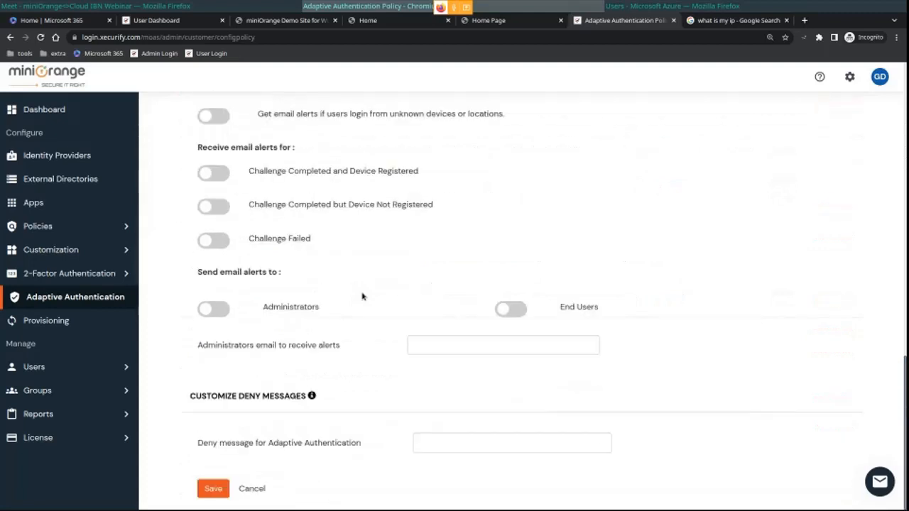
{"action": "left_click", "coordinate": [212, 489]}
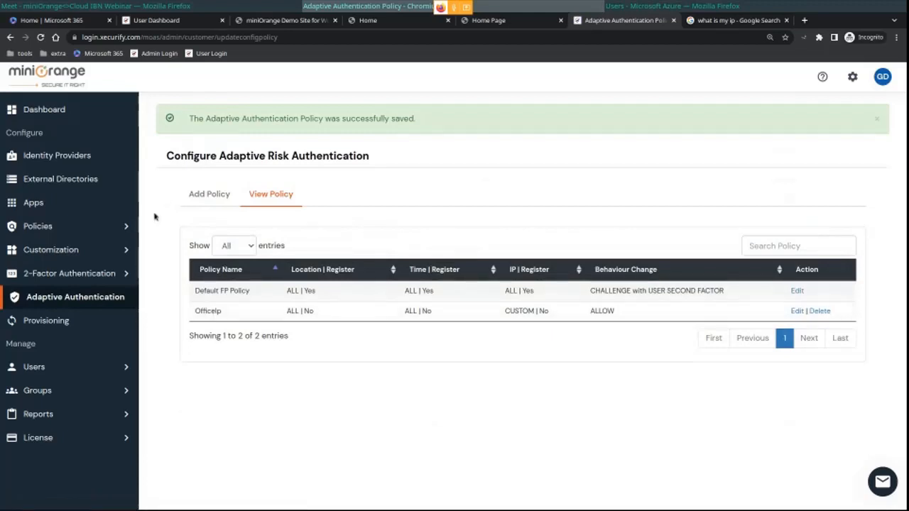
- Filter the App Login Policy list by 'off' and open the Office 365 policy for editing
{"action": "left_click", "coordinate": [119, 227]}
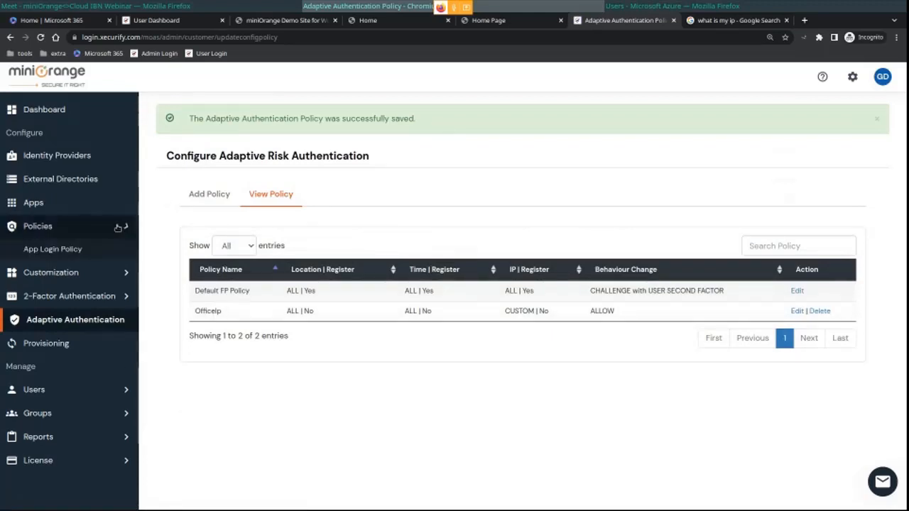
{"action": "left_click", "coordinate": [64, 250]}
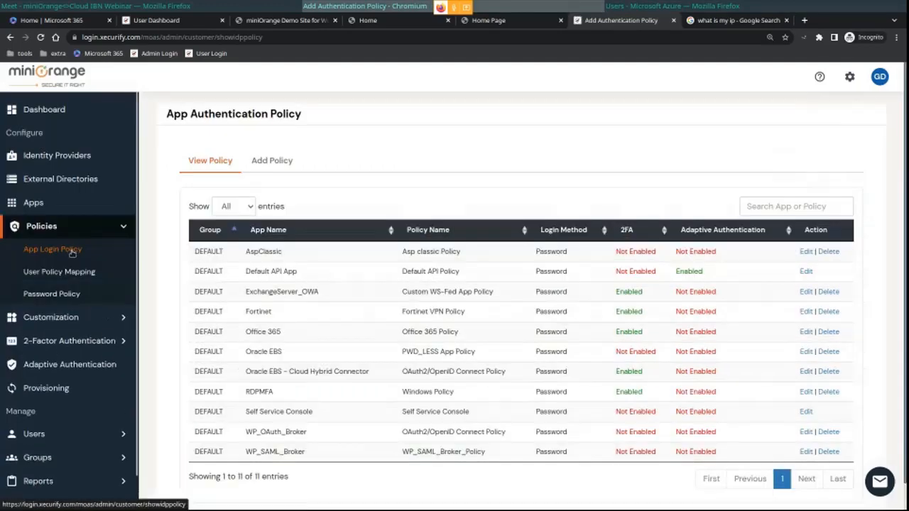
{"action": "left_click", "coordinate": [813, 206]}
{"action": "type", "text": "off"}
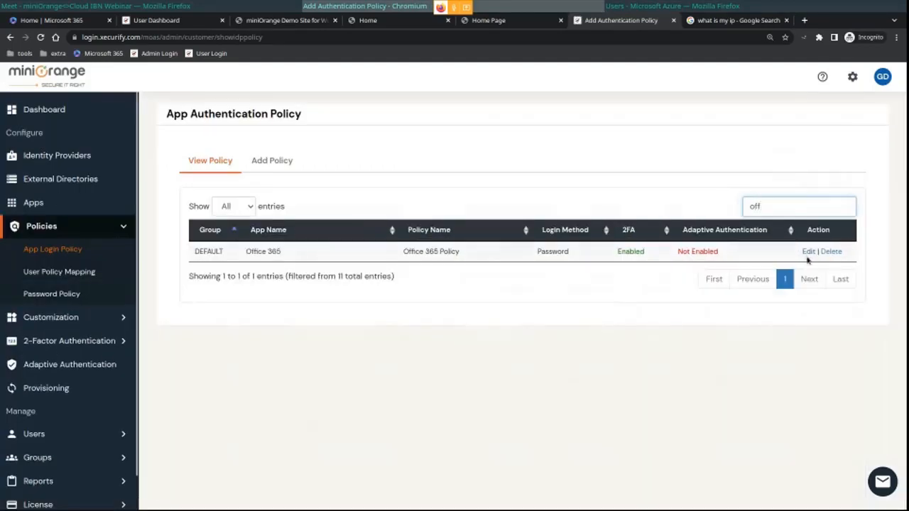
{"action": "left_click", "coordinate": [808, 252]}
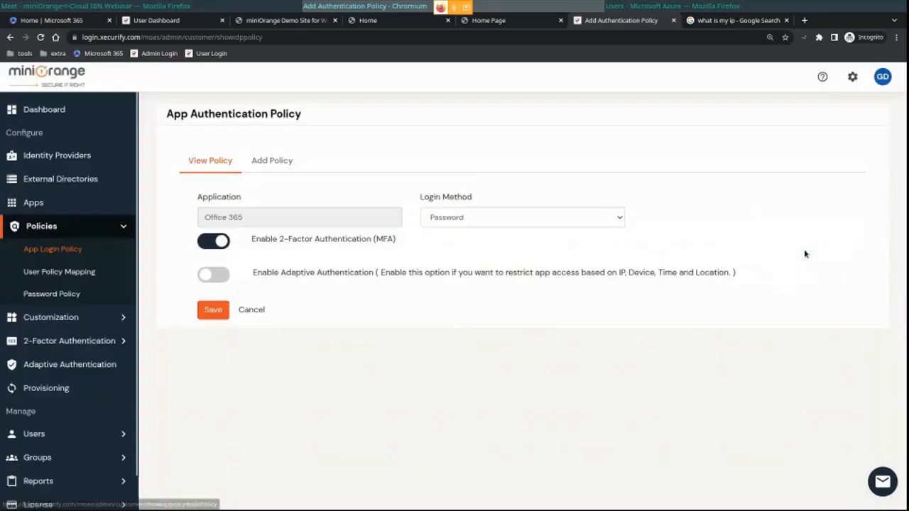
- Enable adaptive authentication with the Officeip policy, IP restriction and forced MFA, then save
{"action": "left_click", "coordinate": [209, 275]}
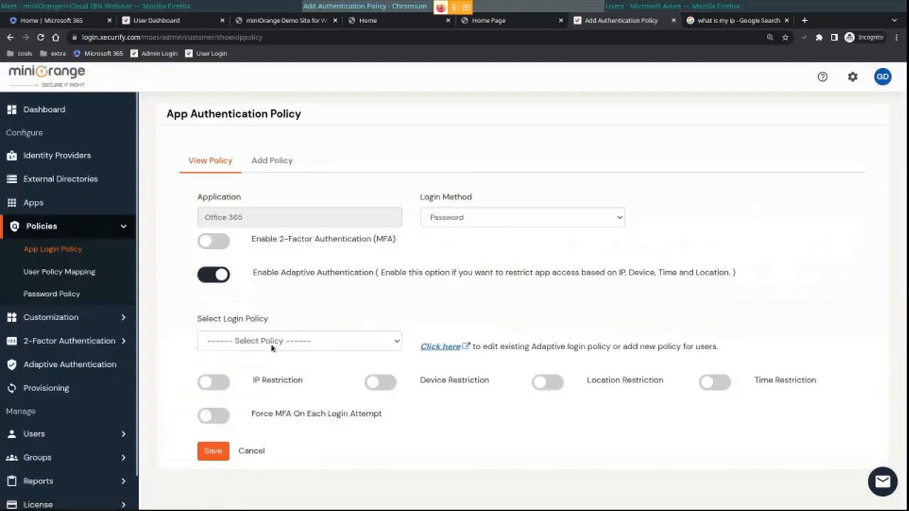
{"action": "left_click", "coordinate": [271, 345]}
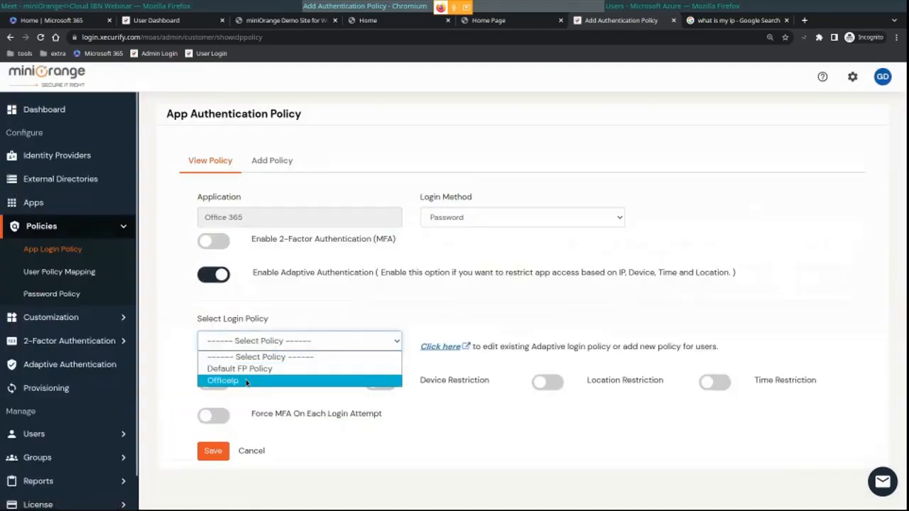
{"action": "left_click", "coordinate": [247, 381]}
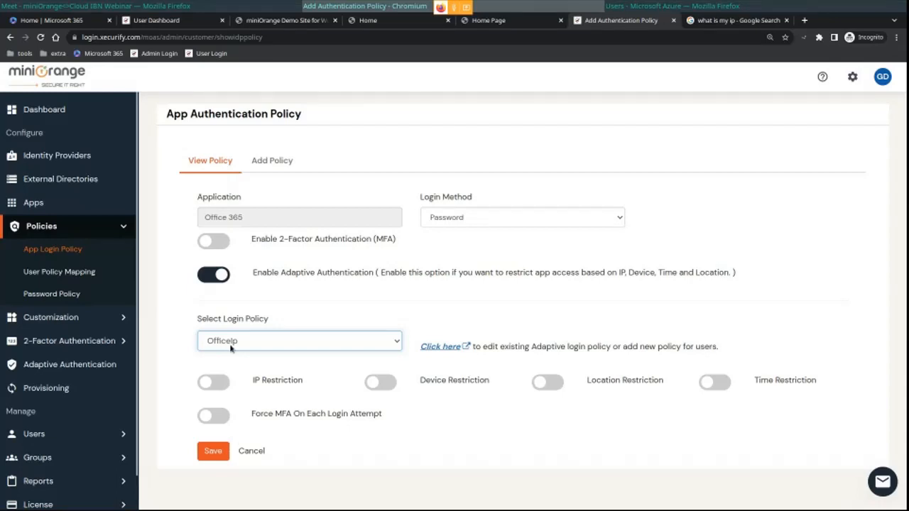
{"action": "left_click", "coordinate": [215, 387]}
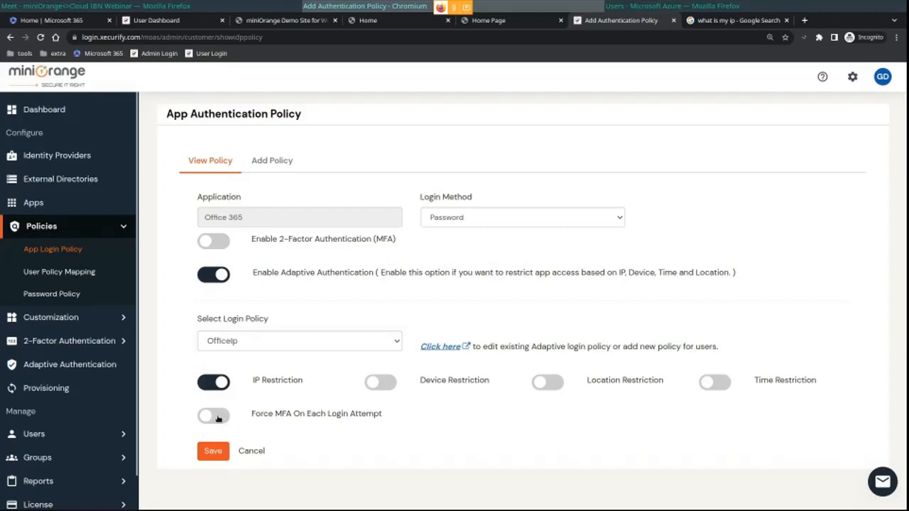
{"action": "left_click", "coordinate": [218, 417]}
{"action": "left_click", "coordinate": [204, 458]}
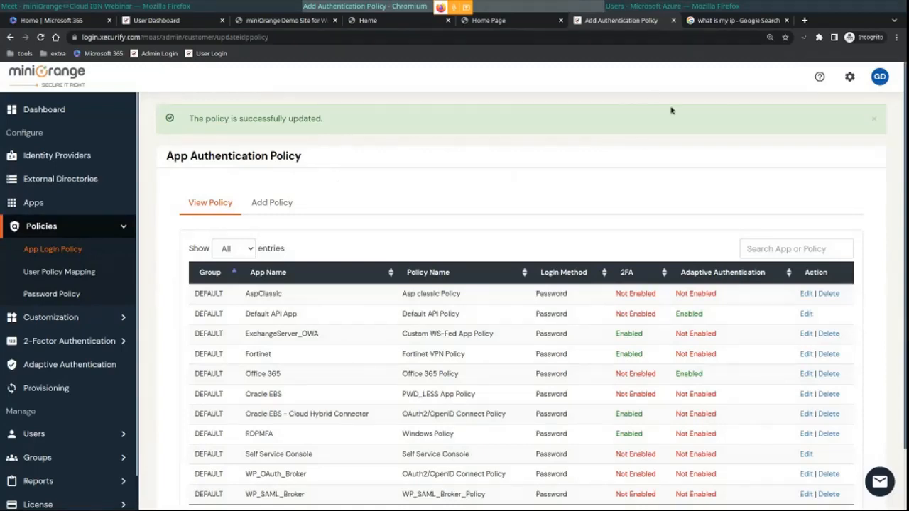
- In a new private window at office.com, start signing in with the office user's email
{"action": "left_click", "coordinate": [716, 5]}
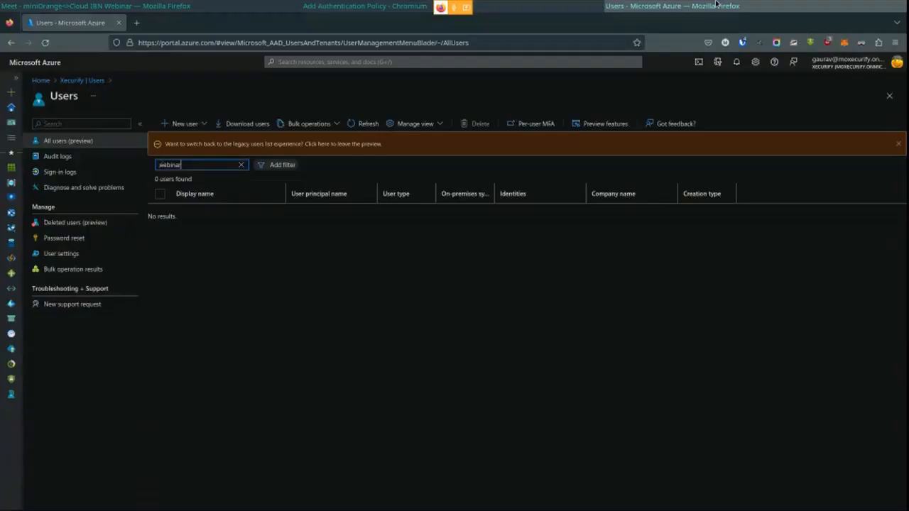
{"action": "key", "text": "ctrl+shift+p"}
{"action": "type", "text": "office.c"}
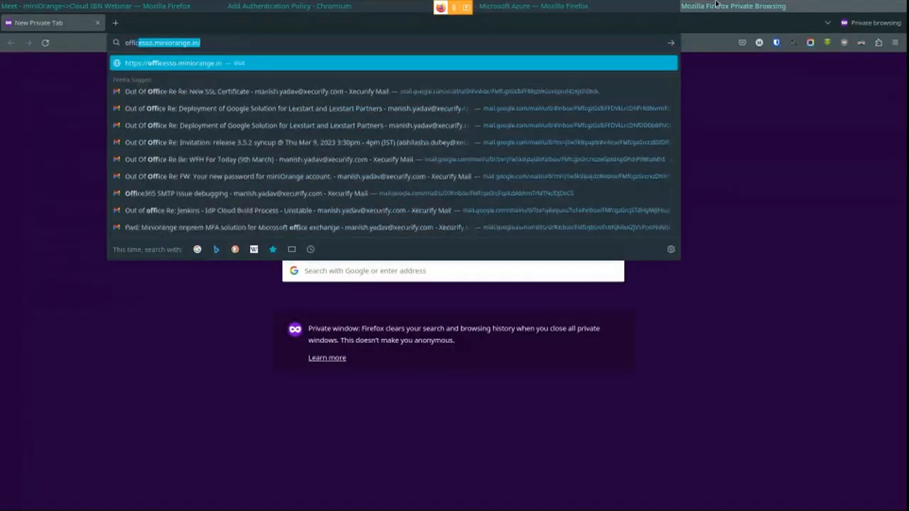
{"action": "type", "text": "om"}
{"action": "key", "text": "Return"}
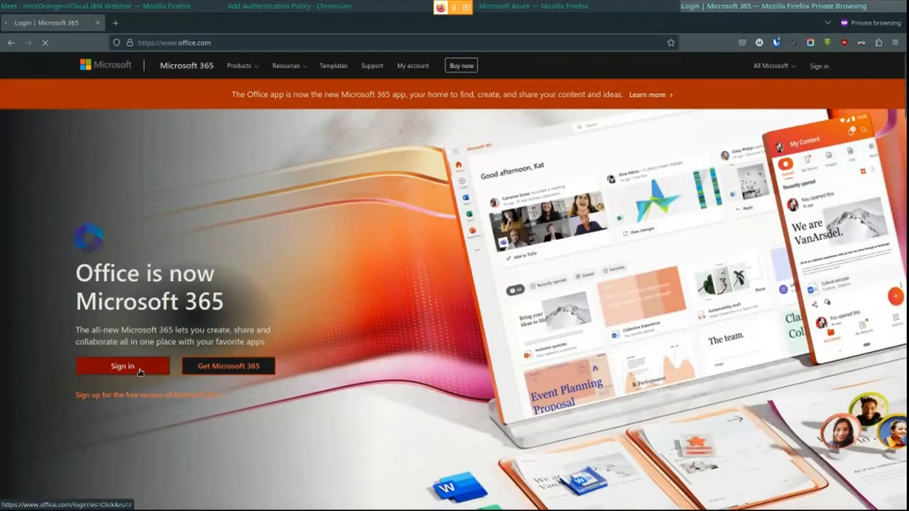
{"action": "left_click", "coordinate": [140, 372]}
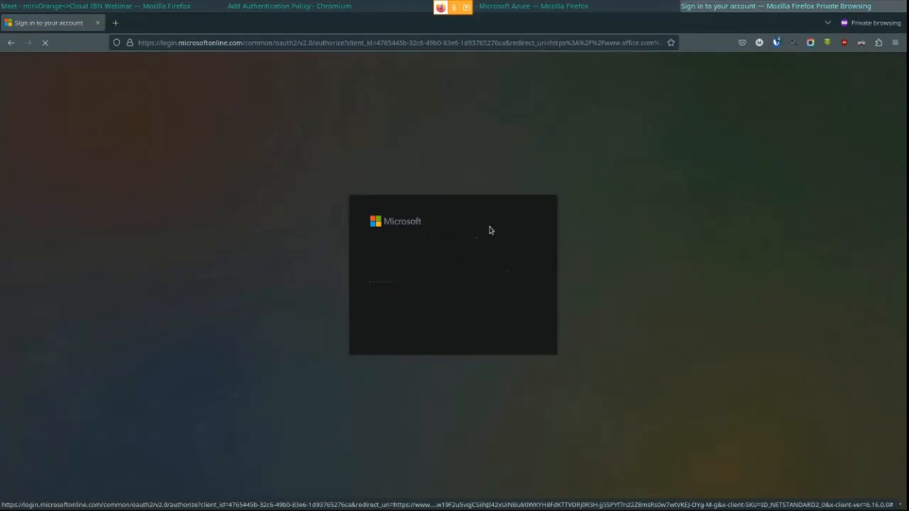
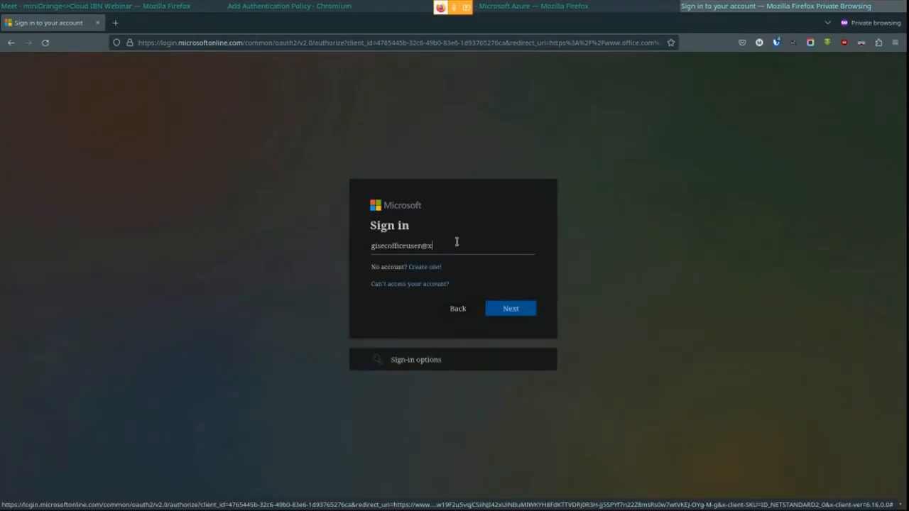
{"action": "key", "text": "Return"}
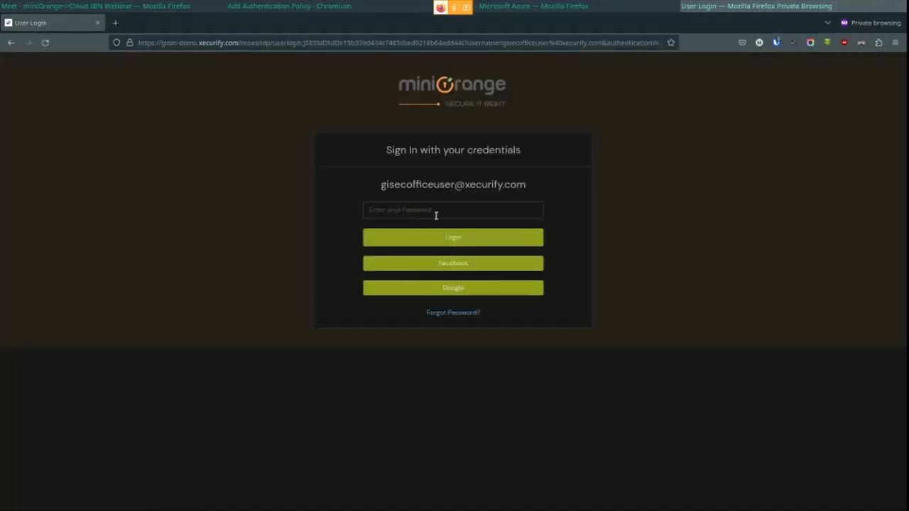
- Submit the user's password on the miniOrange login, get refused, and return to the policy page
{"action": "left_click", "coordinate": [436, 213]}
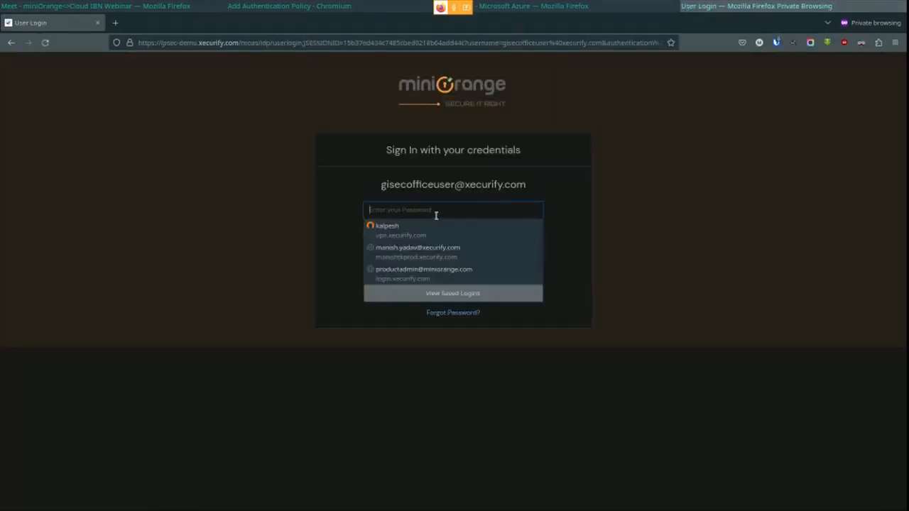
{"action": "type", "text": "********"}
{"action": "key", "text": "Return"}
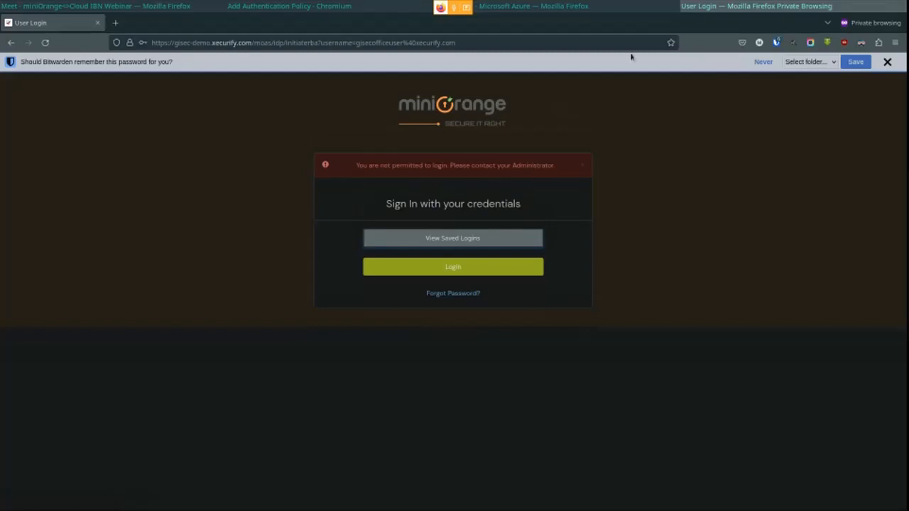
{"action": "left_click", "coordinate": [256, 4]}
{"action": "left_click", "coordinate": [769, 243]}
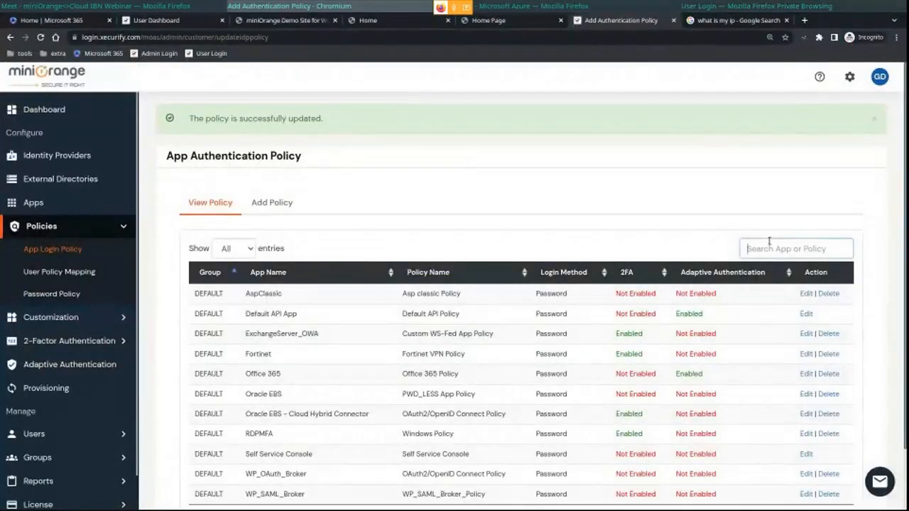
- Search policies for 'off' and open the OfficeIp adaptive policy for editing
{"action": "type", "text": "off"}
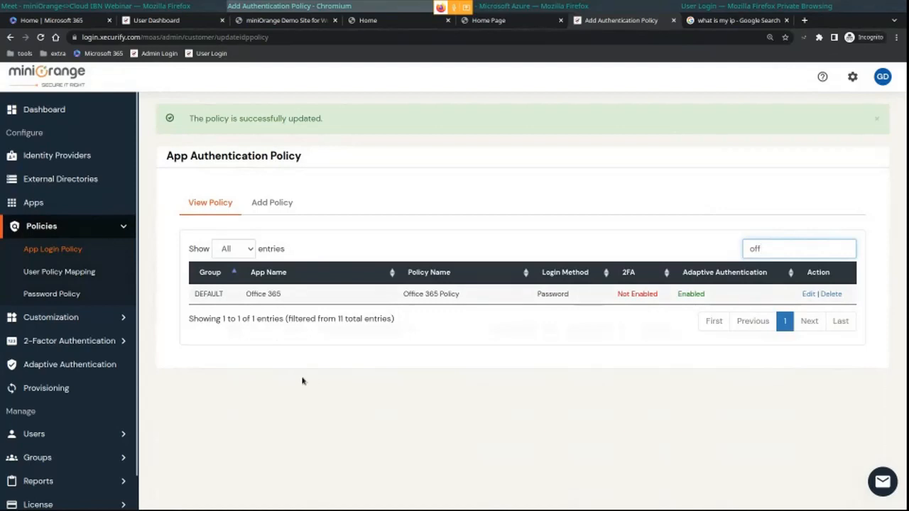
{"action": "left_click", "coordinate": [96, 368]}
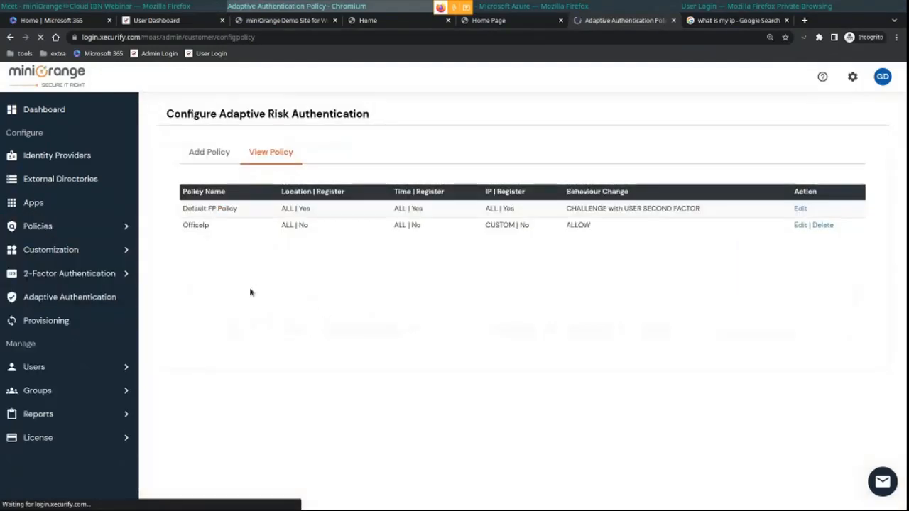
{"action": "left_click", "coordinate": [797, 269]}
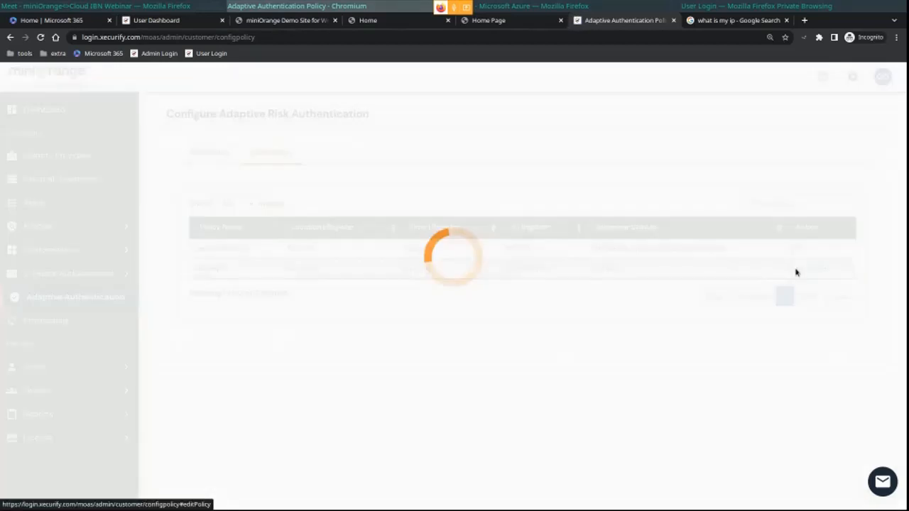
{"action": "scroll", "coordinate": [345, 404], "scroll_direction": "down", "scroll_amount": 2}
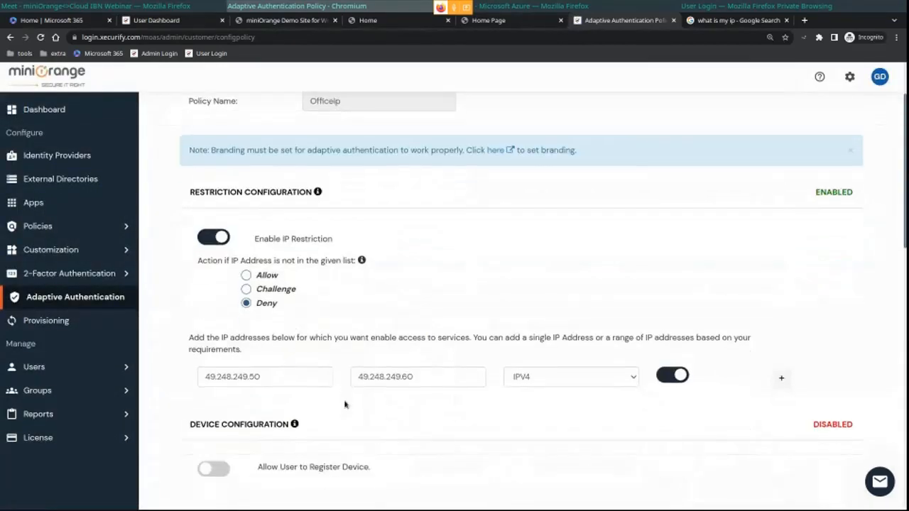
{"action": "left_click", "coordinate": [408, 377]}
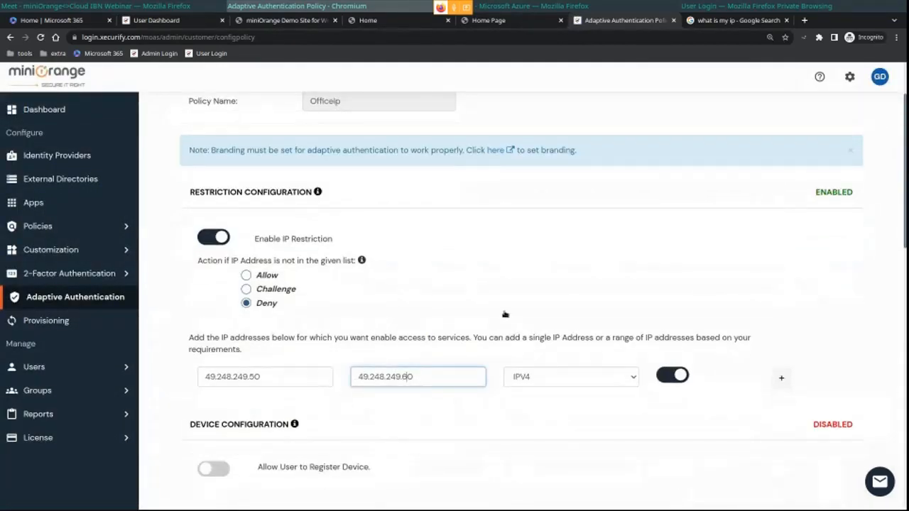
{"action": "left_click", "coordinate": [263, 379]}
{"action": "key", "text": "BackSpace"}
{"action": "key", "text": "BackSpace"}
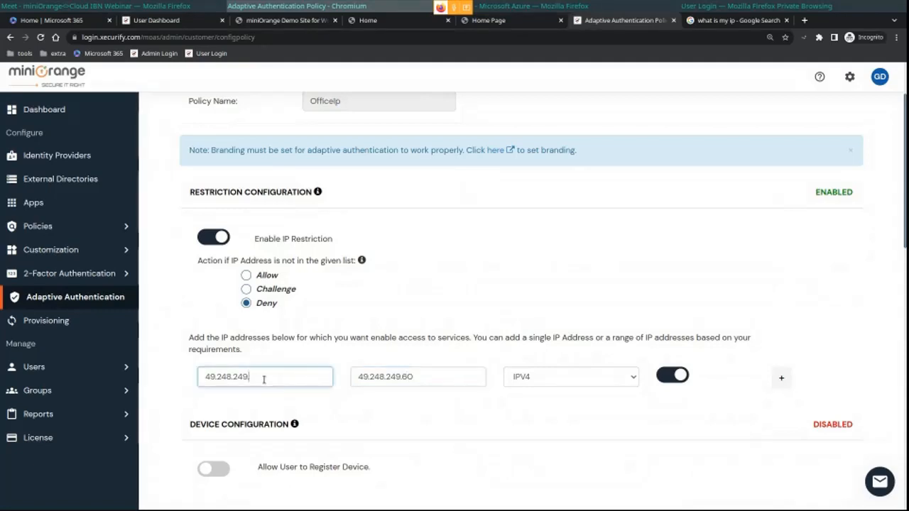
{"action": "type", "text": "62"}
{"action": "left_click", "coordinate": [424, 379]}
{"action": "key", "text": "BackSpace"}
{"action": "type", "text": "2"}
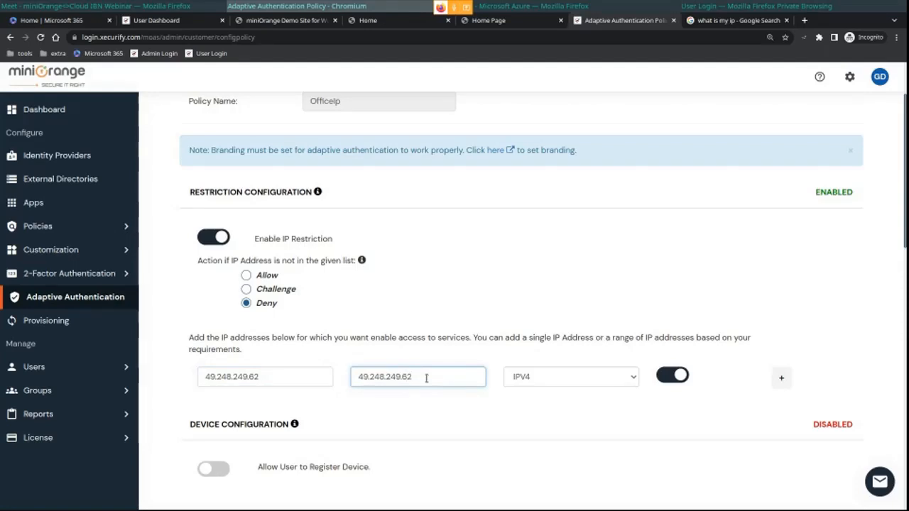
{"action": "scroll", "coordinate": [426, 377], "scroll_direction": "down", "scroll_amount": 10}
{"action": "left_click", "coordinate": [213, 488]}
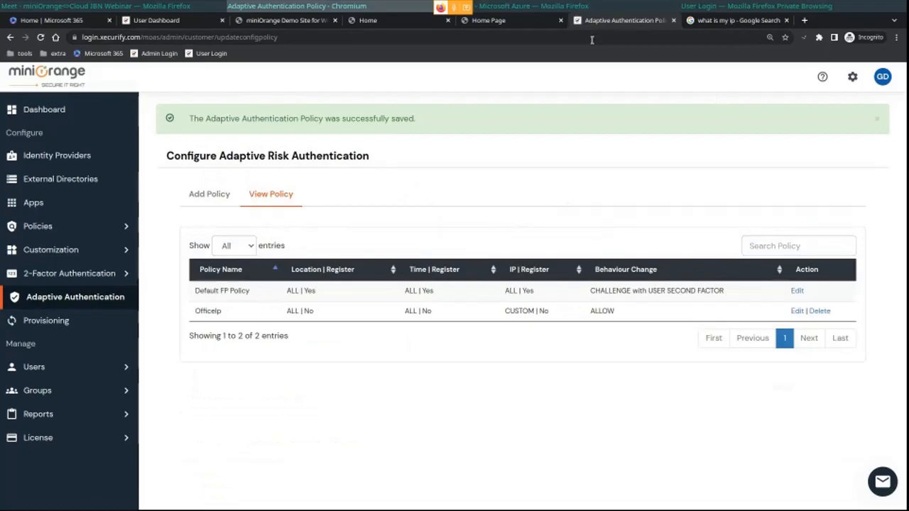
{"action": "left_click", "coordinate": [752, 4]}
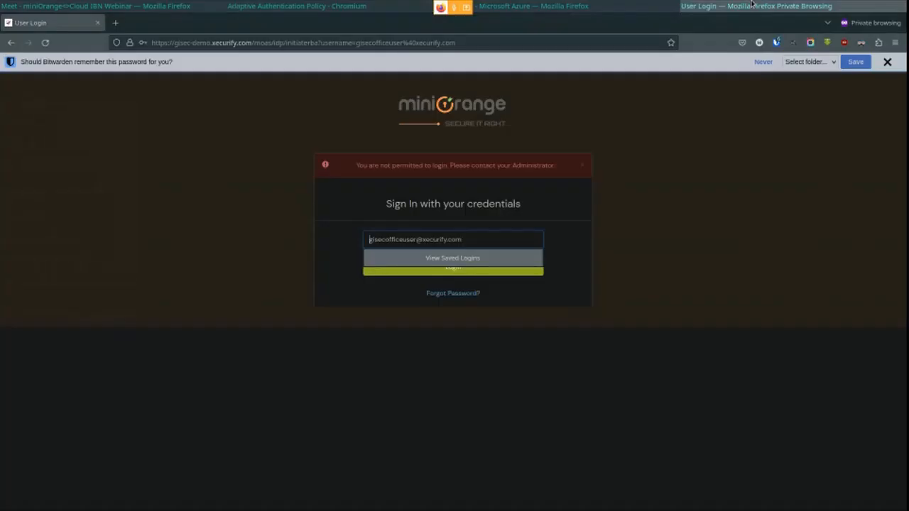
- Reopen office.com in a fresh private window and submit the office user's corrected email
{"action": "left_click", "coordinate": [98, 25]}
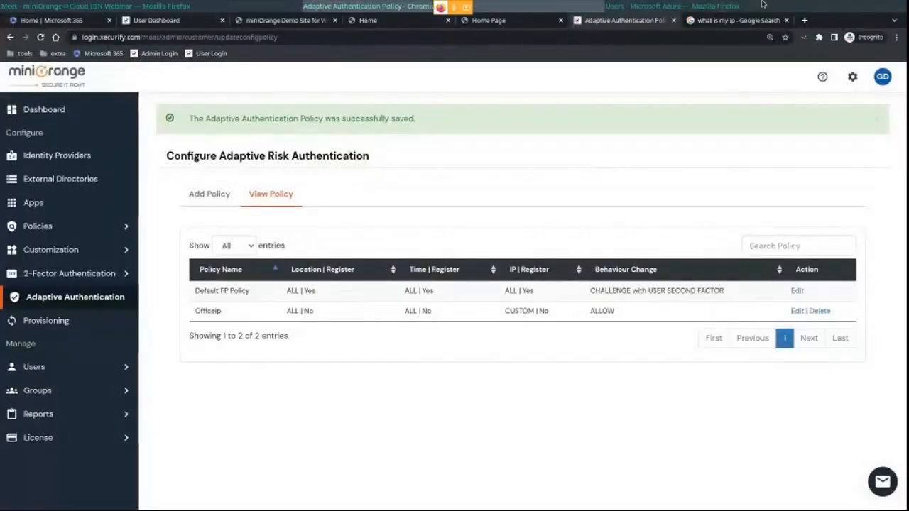
{"action": "left_click", "coordinate": [762, 4]}
{"action": "key", "text": "ctrl+shift+p"}
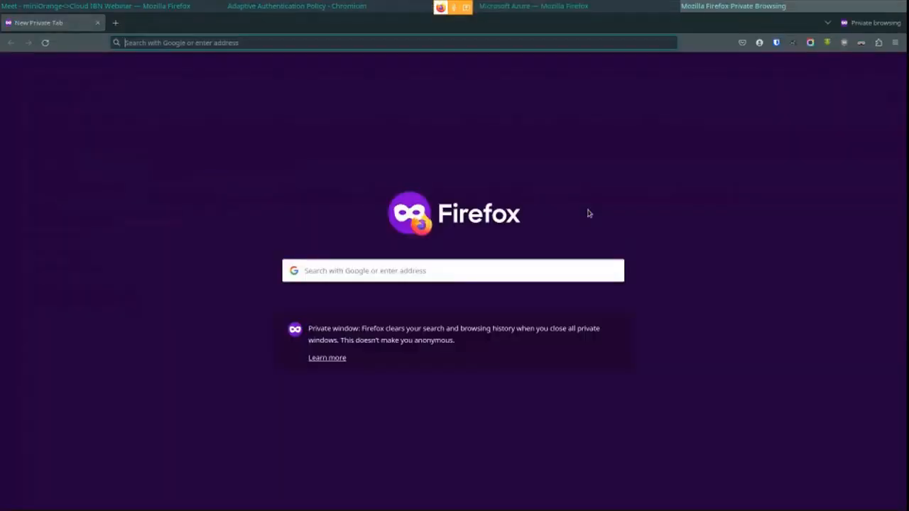
{"action": "type", "text": "office.com"}
{"action": "key", "text": "Return"}
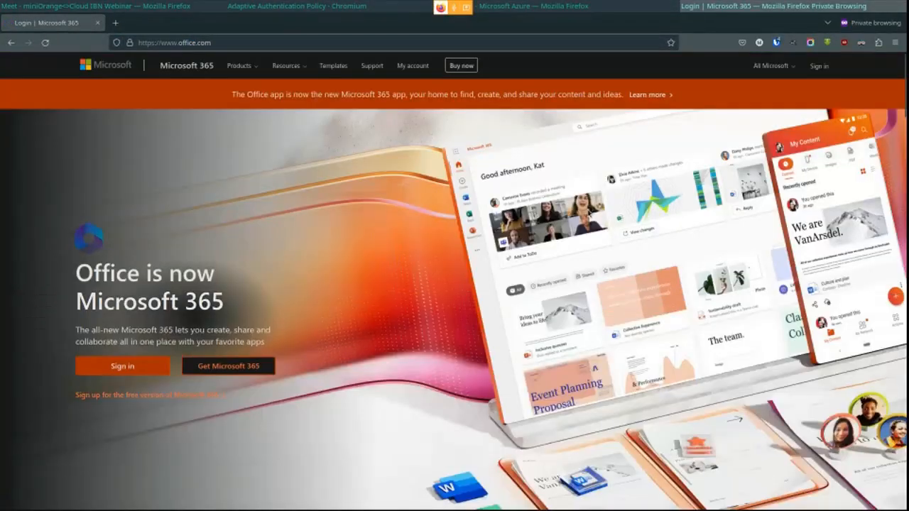
{"action": "left_click", "coordinate": [123, 365]}
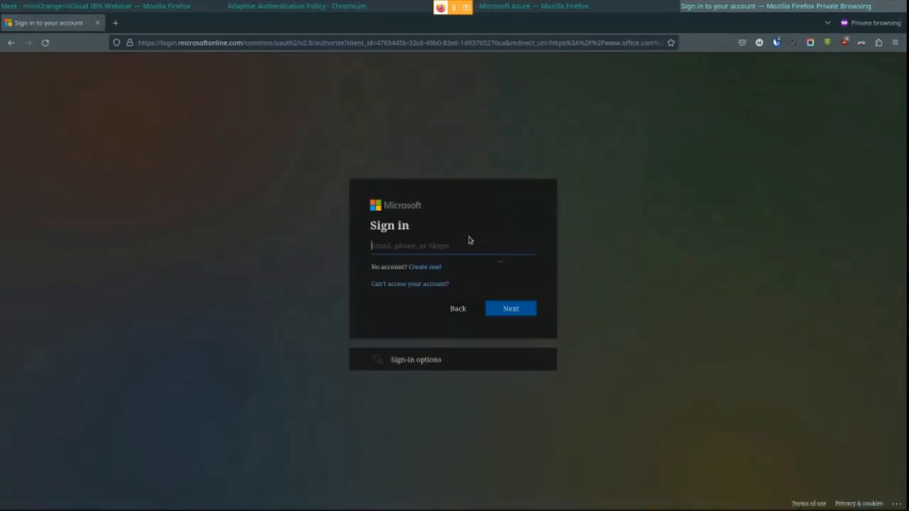
{"action": "key", "text": "Return"}
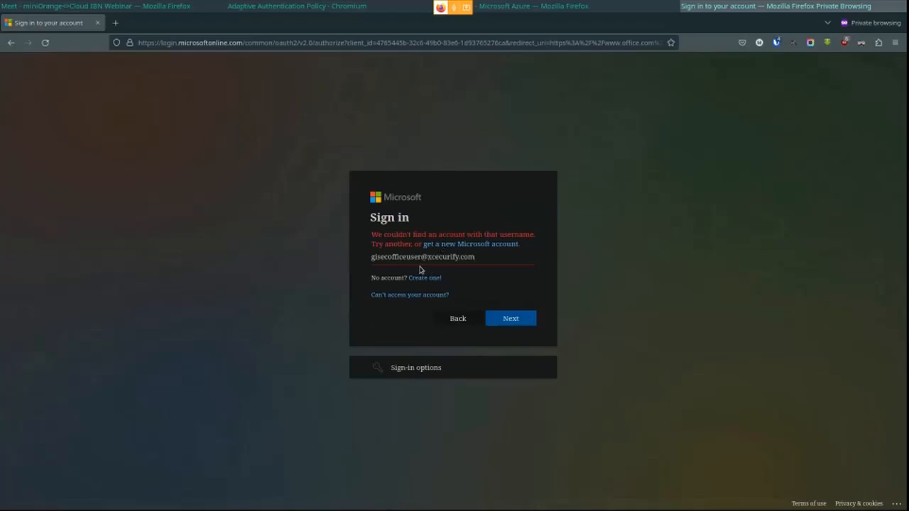
{"action": "left_click", "coordinate": [436, 257]}
{"action": "key", "text": "BackSpace"}
{"action": "key", "text": "Return"}
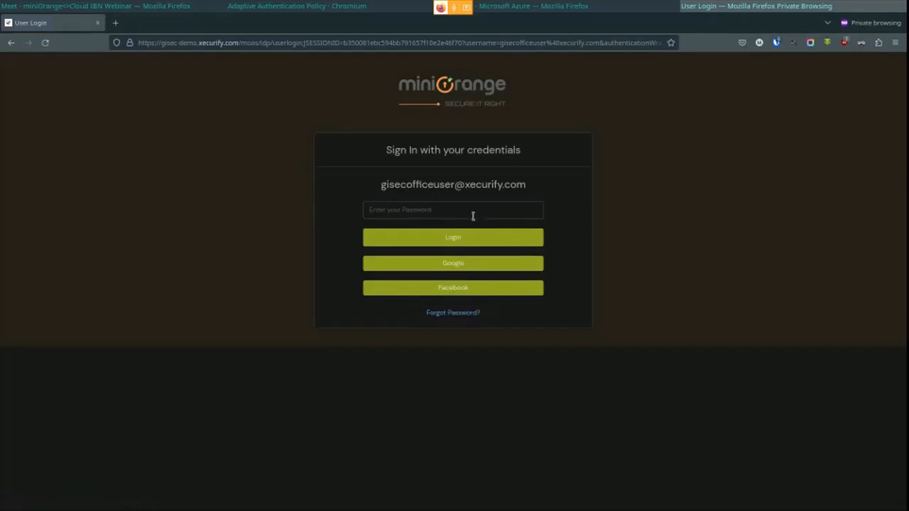
- Pass miniOrange's password and authenticator-code checks, then close the sign-in window
{"action": "left_click", "coordinate": [468, 213]}
{"action": "type", "text": "***"}
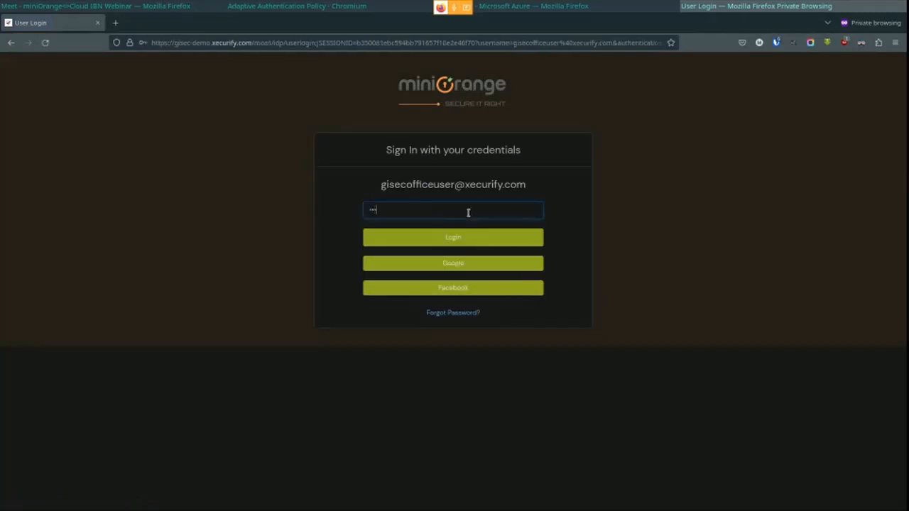
{"action": "type", "text": "****"}
{"action": "key", "text": "Return"}
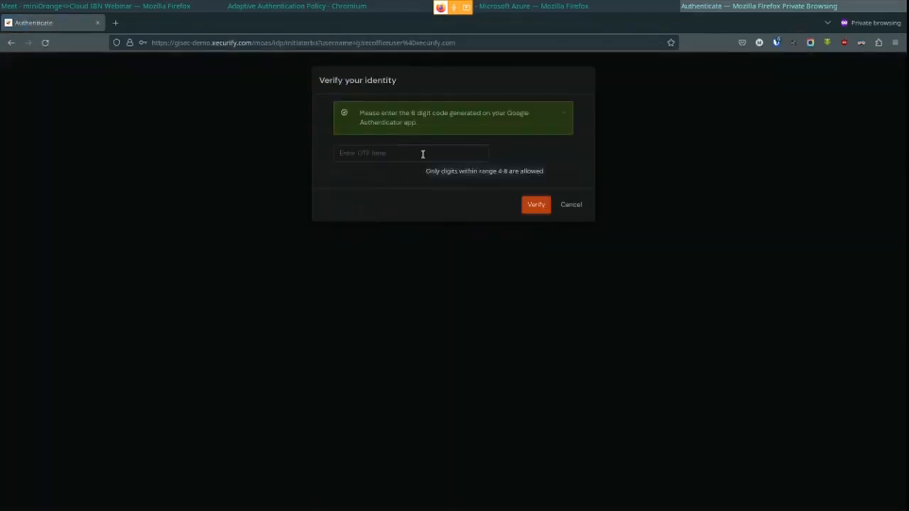
{"action": "left_click", "coordinate": [422, 154]}
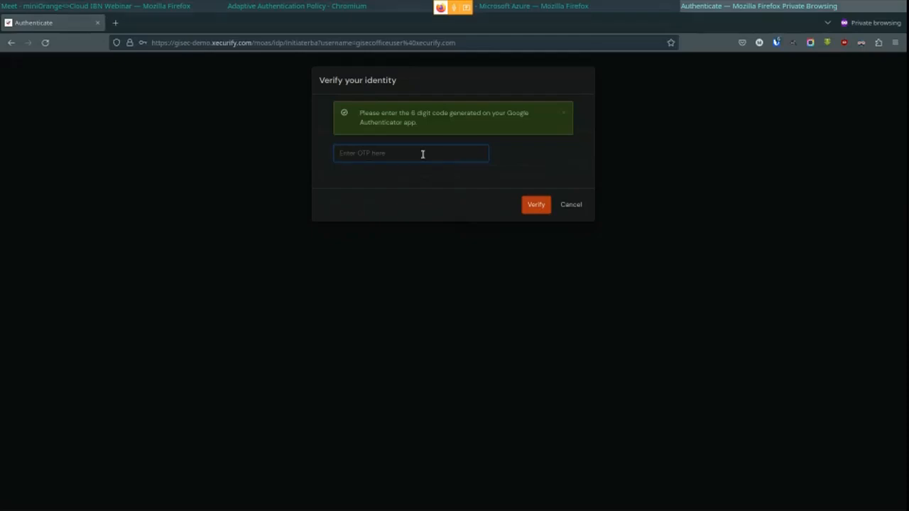
{"action": "key", "text": "Return"}
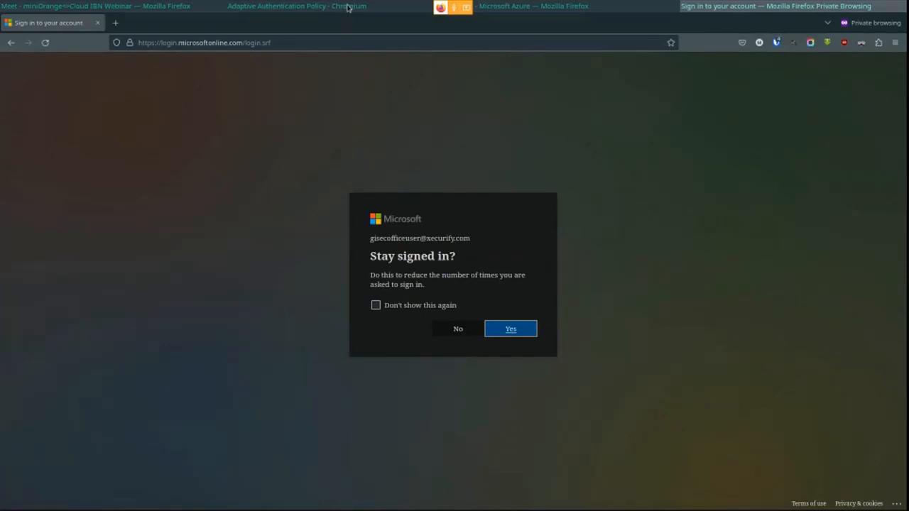
{"action": "left_click", "coordinate": [97, 22]}
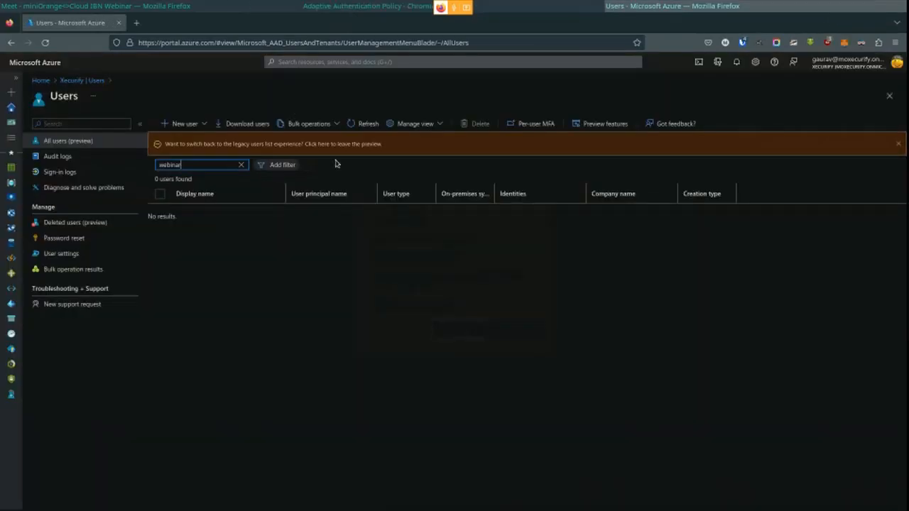
- Return to the miniOrange console and open the User & Group Provisioning page
{"action": "left_click", "coordinate": [387, 5]}
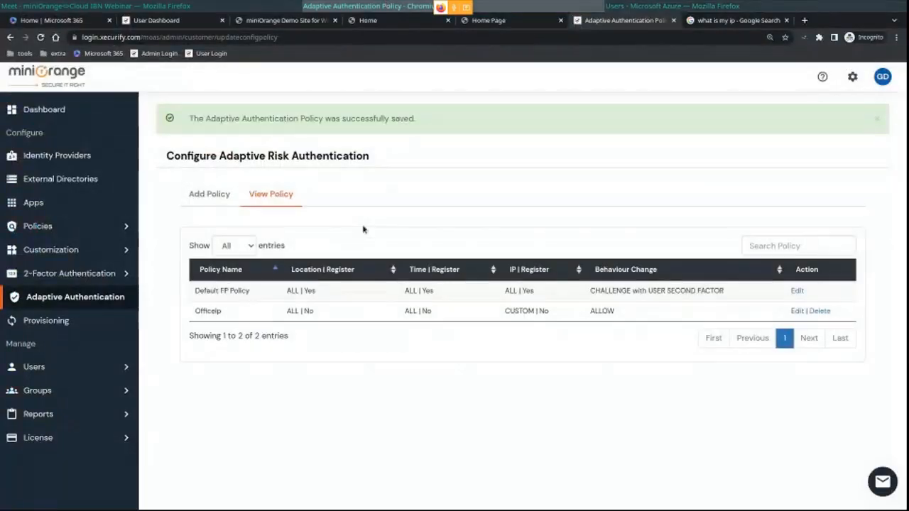
{"action": "left_click", "coordinate": [62, 322]}
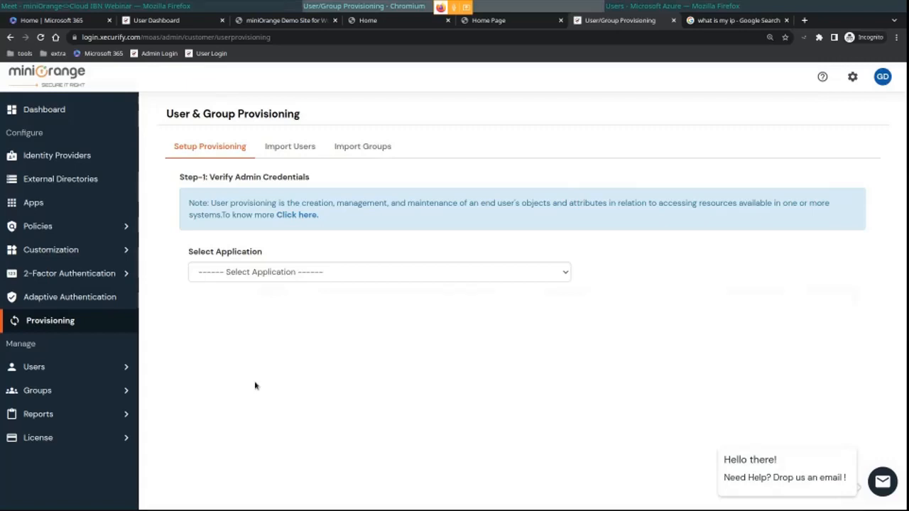
- Select Office 365 / Azure AD as the provisioning application and review its Create, Edit, Delete and Password Sync toggles
{"action": "left_click", "coordinate": [302, 265]}
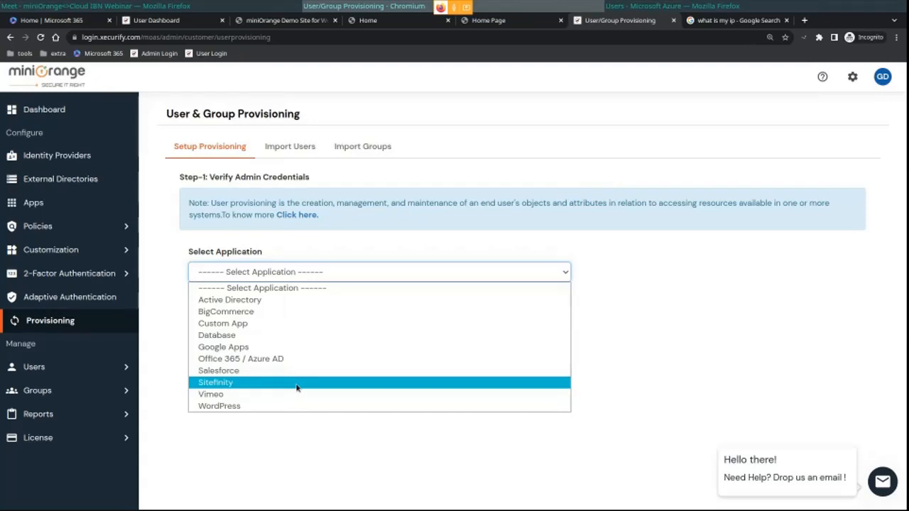
{"action": "left_click", "coordinate": [297, 347]}
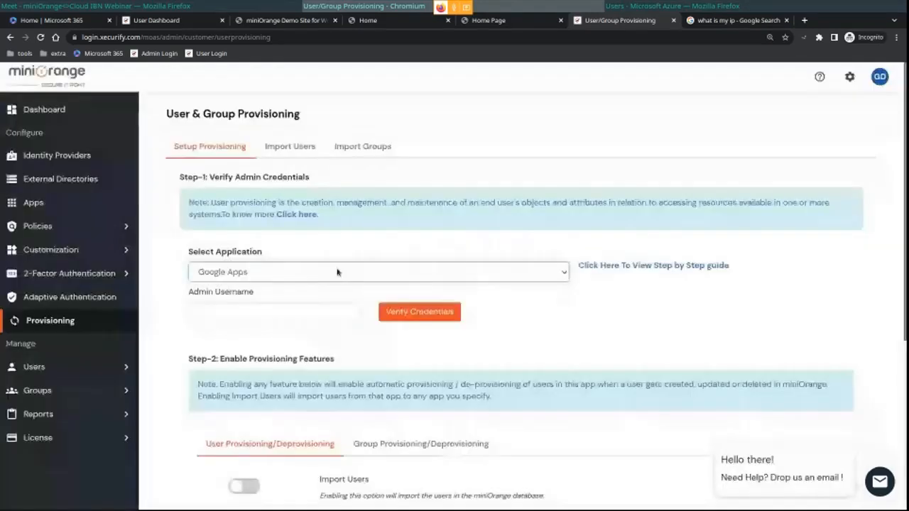
{"action": "left_click", "coordinate": [337, 272]}
{"action": "left_click", "coordinate": [310, 359]}
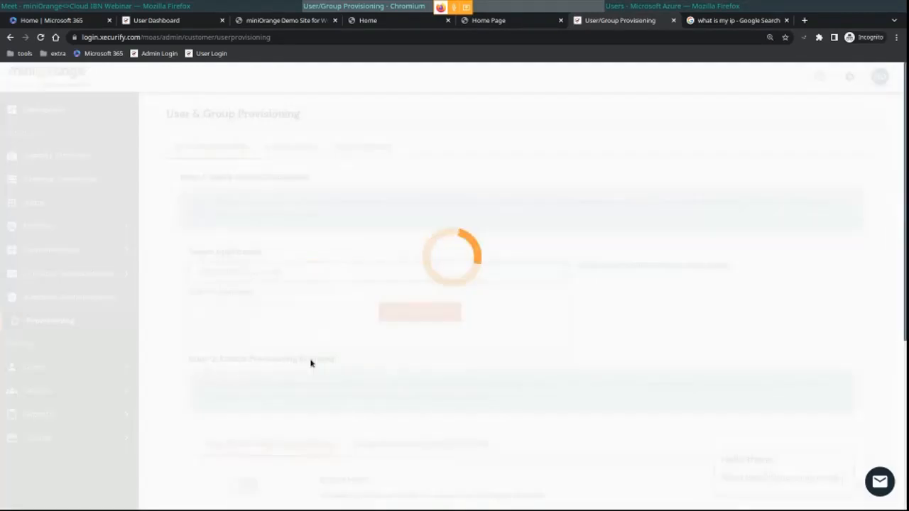
{"action": "scroll", "coordinate": [334, 362], "scroll_direction": "down", "scroll_amount": 3}
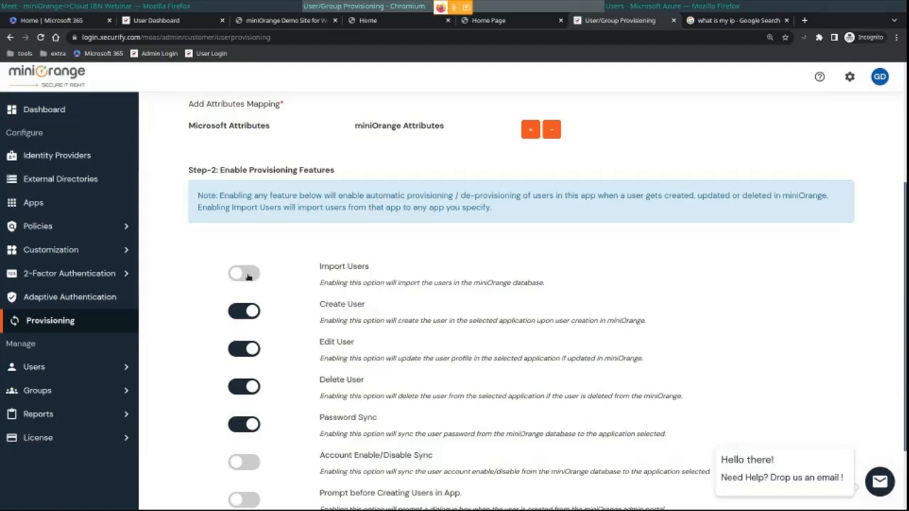
{"action": "scroll", "coordinate": [327, 306], "scroll_direction": "up", "scroll_amount": 3}
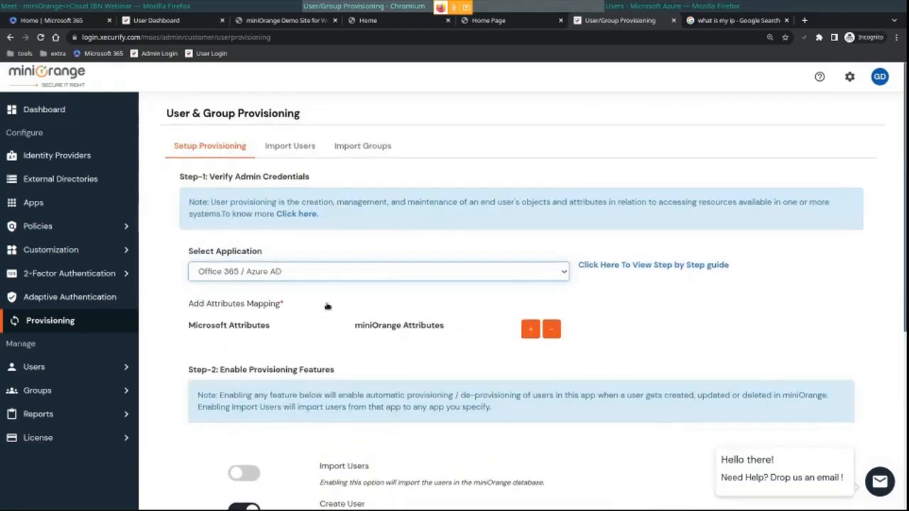
{"action": "scroll", "coordinate": [328, 306], "scroll_direction": "down", "scroll_amount": 2}
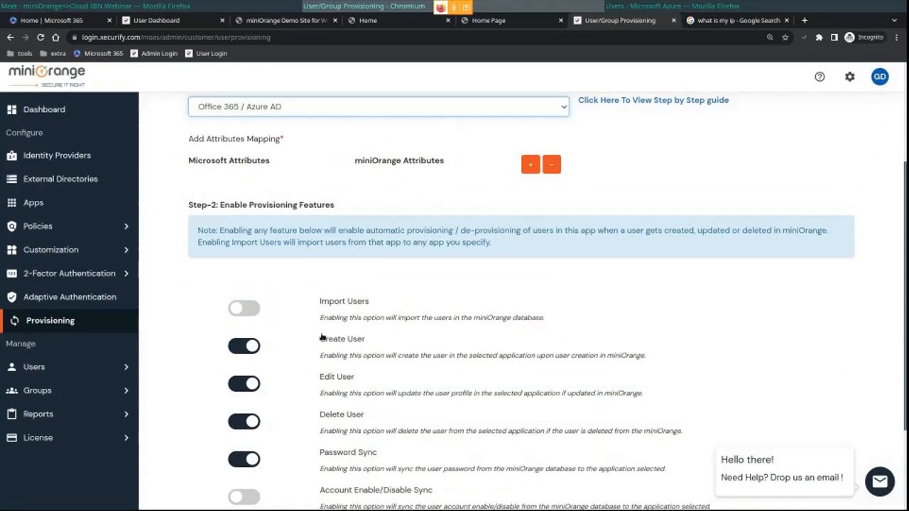
{"action": "scroll", "coordinate": [329, 303], "scroll_direction": "up", "scroll_amount": 2}
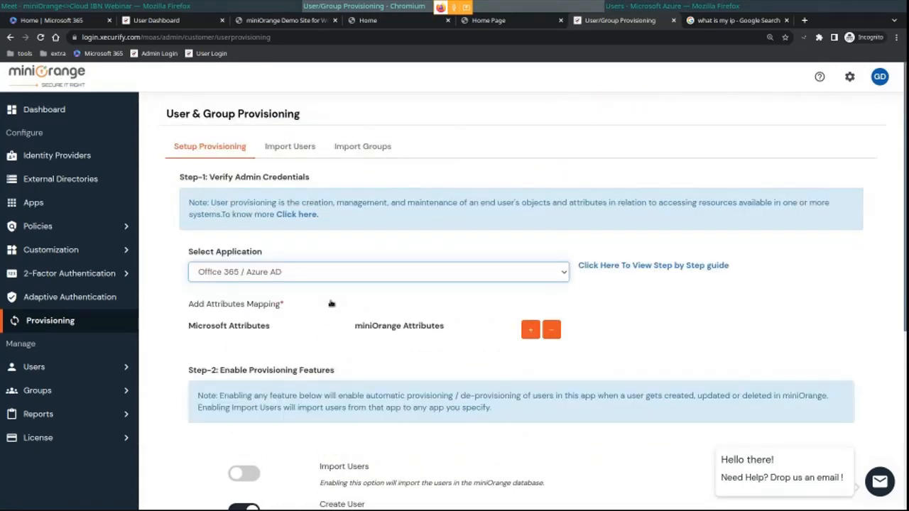
{"action": "left_click", "coordinate": [294, 149]}
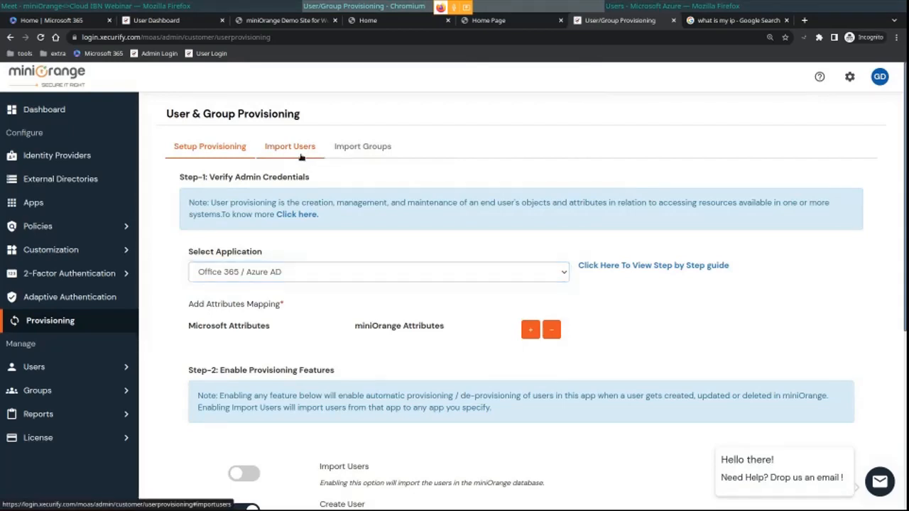
- Switch the provisioning target to Active Directory and show its group provisioning options
{"action": "left_click", "coordinate": [290, 206]}
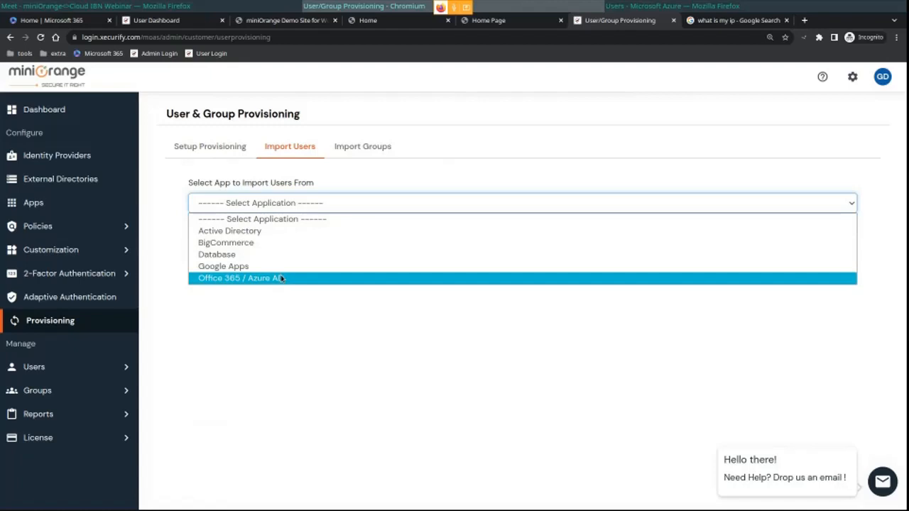
{"action": "left_click", "coordinate": [362, 148]}
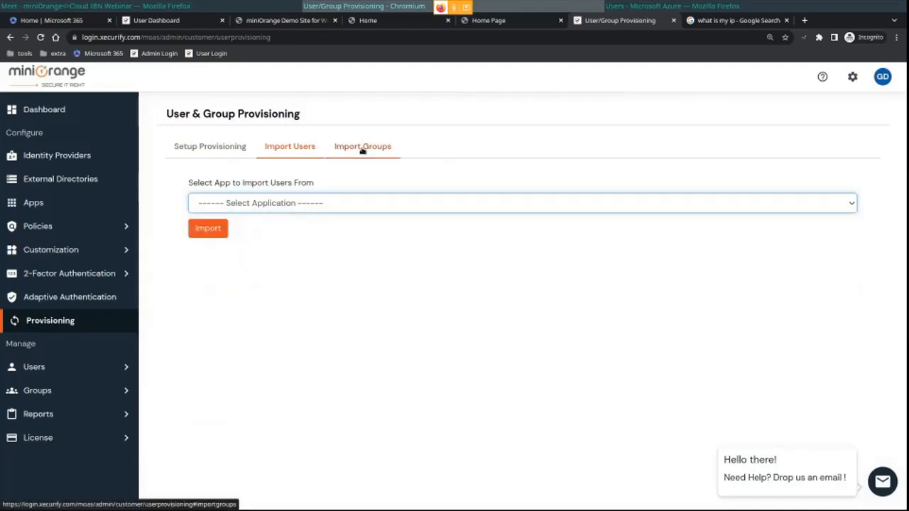
{"action": "left_click", "coordinate": [226, 152]}
{"action": "left_click", "coordinate": [276, 272]}
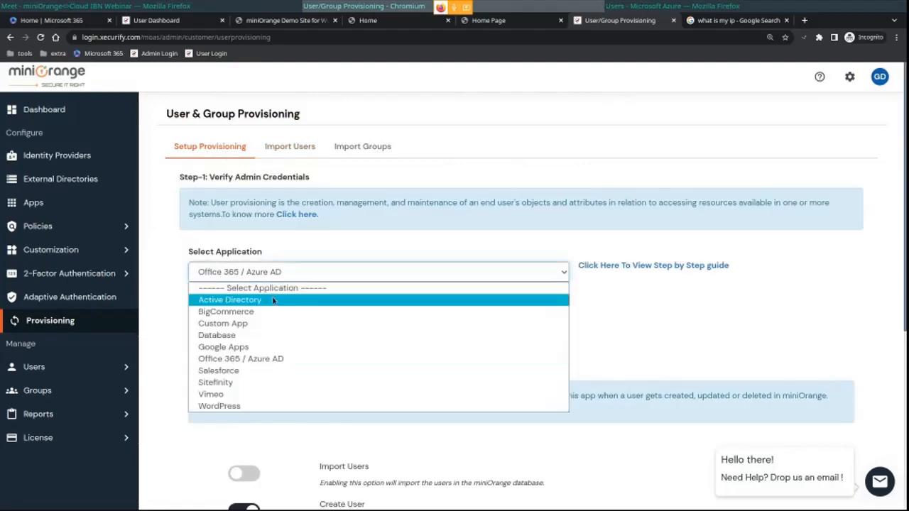
{"action": "left_click", "coordinate": [272, 301]}
{"action": "scroll", "coordinate": [389, 367], "scroll_direction": "down", "scroll_amount": 2}
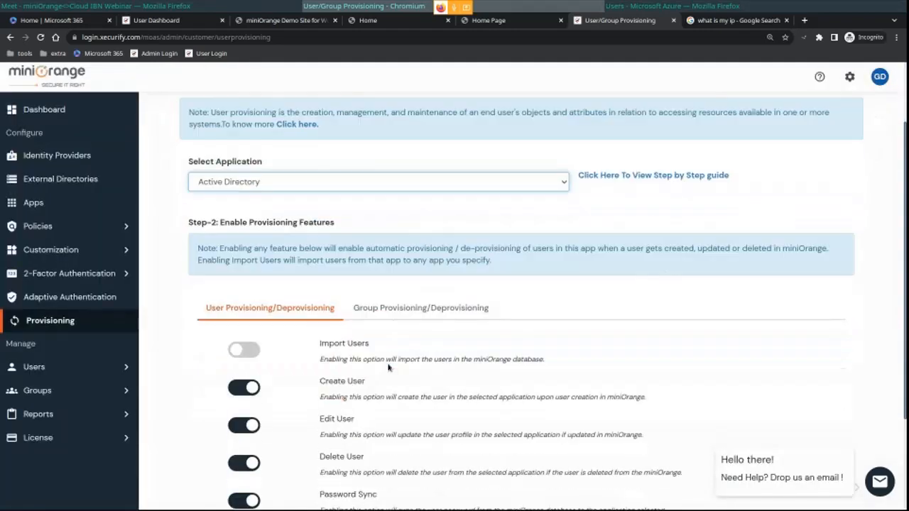
{"action": "left_click", "coordinate": [428, 306]}
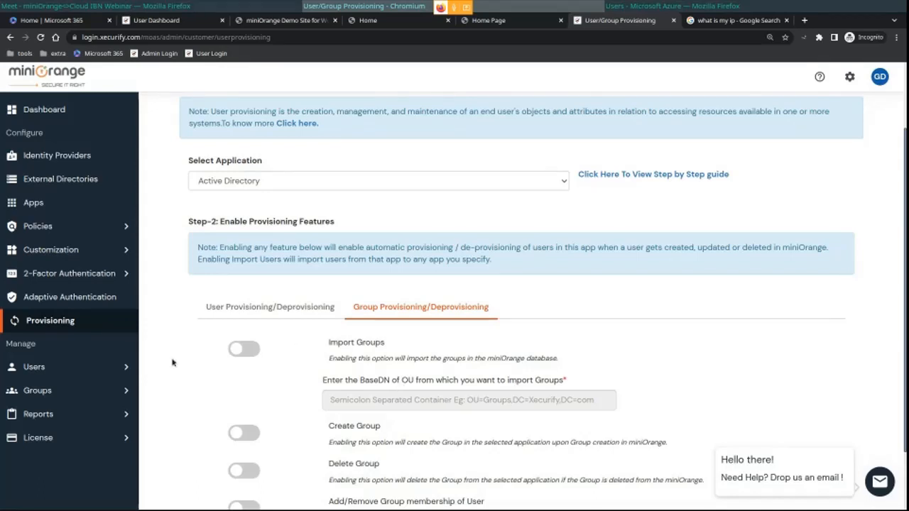
- Review onboarding status with Send Activation Mail with Password Reset Link selected, then view all 13 users
{"action": "left_click", "coordinate": [108, 369]}
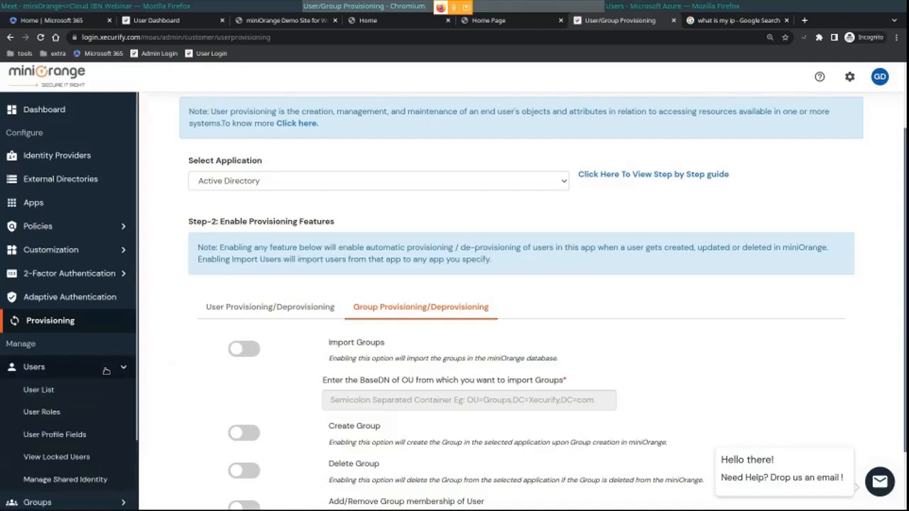
{"action": "left_click", "coordinate": [62, 390]}
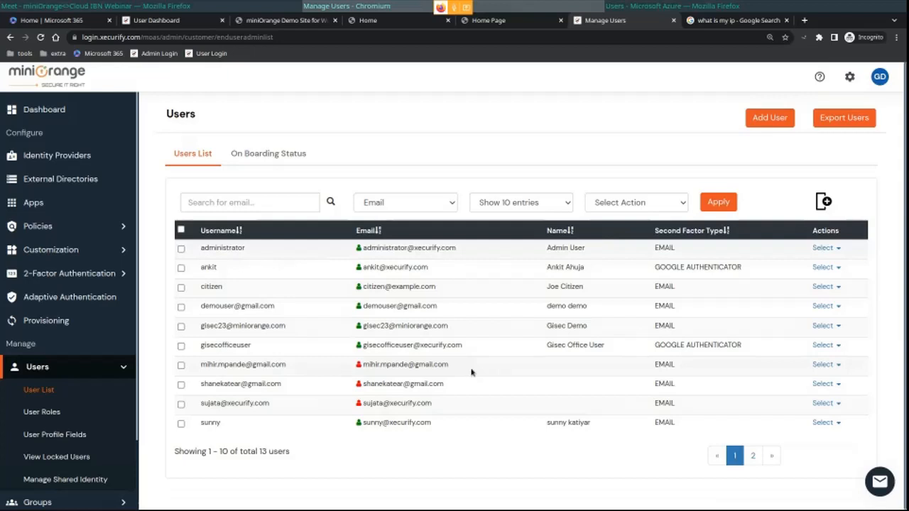
{"action": "left_click", "coordinate": [275, 155]}
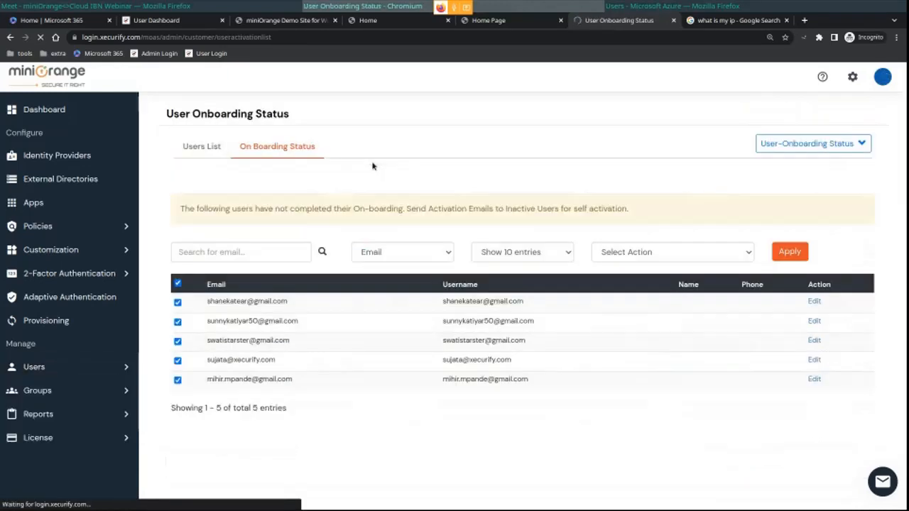
{"action": "left_click", "coordinate": [625, 255]}
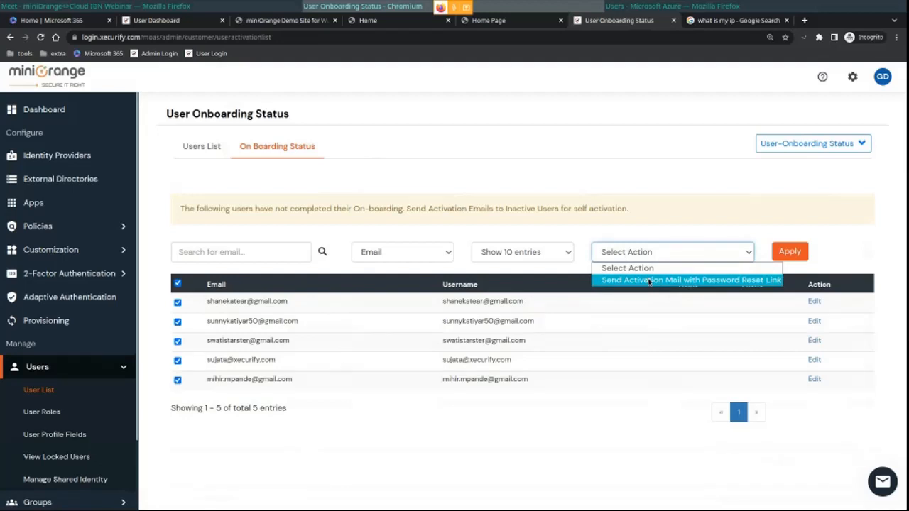
{"action": "left_click", "coordinate": [648, 281]}
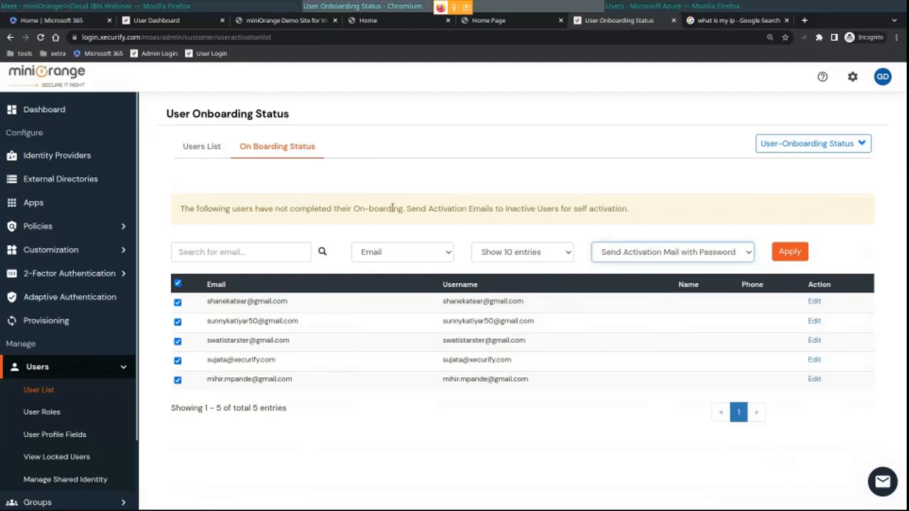
{"action": "left_click", "coordinate": [209, 153]}
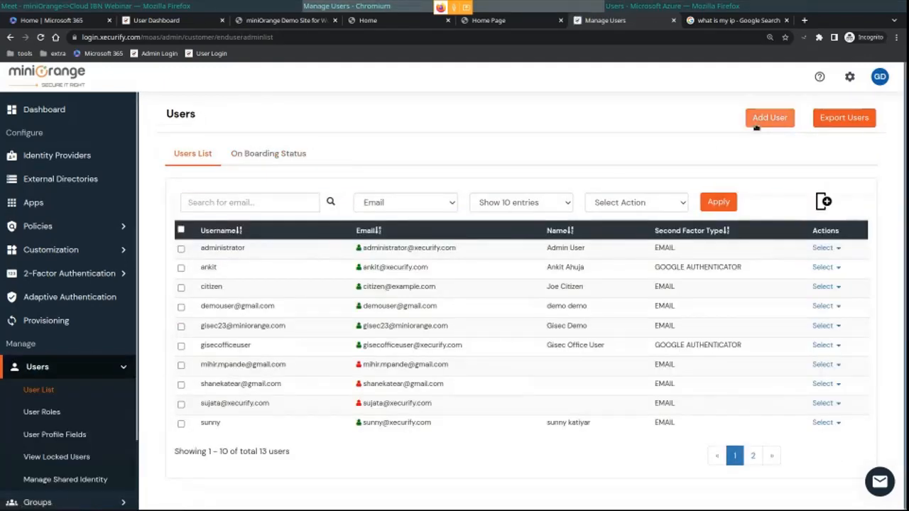
- Fill the Add User form: user's email, username webinar, name Webinar User, and a password
{"action": "left_click", "coordinate": [757, 123]}
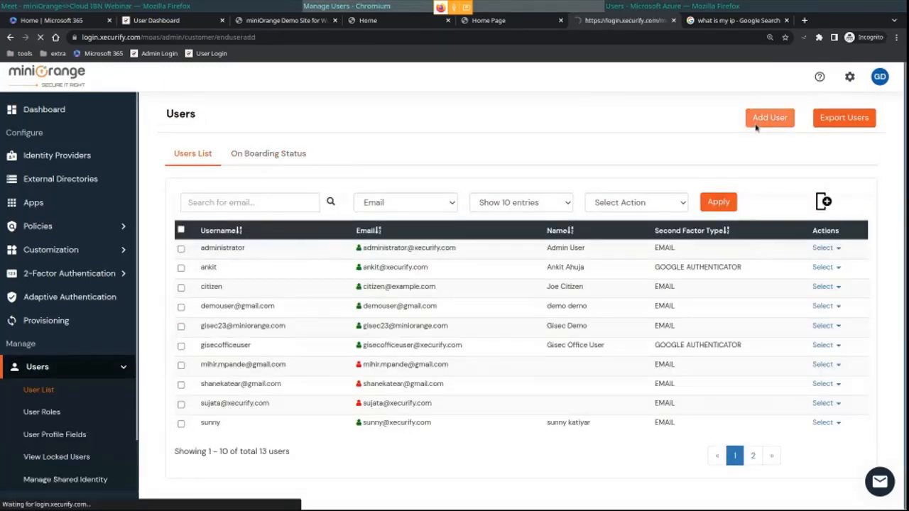
{"action": "left_click", "coordinate": [343, 228]}
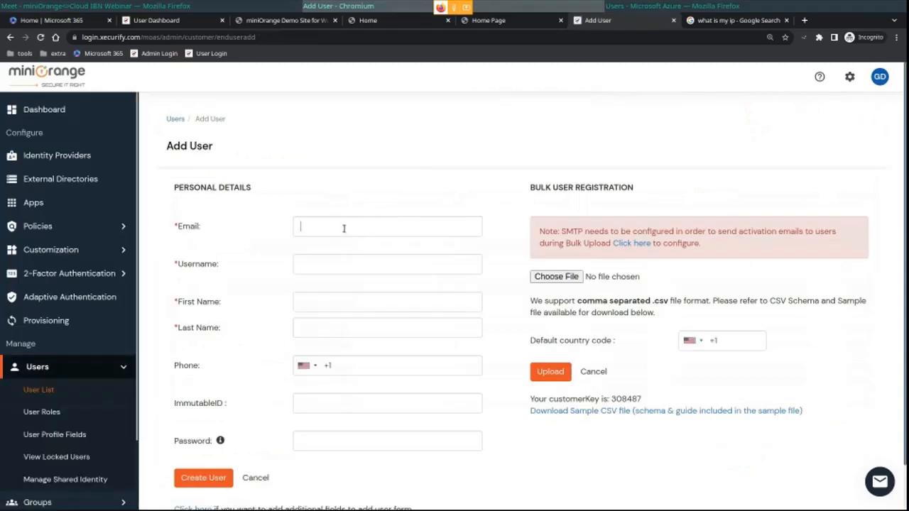
{"action": "key", "text": "Tab"}
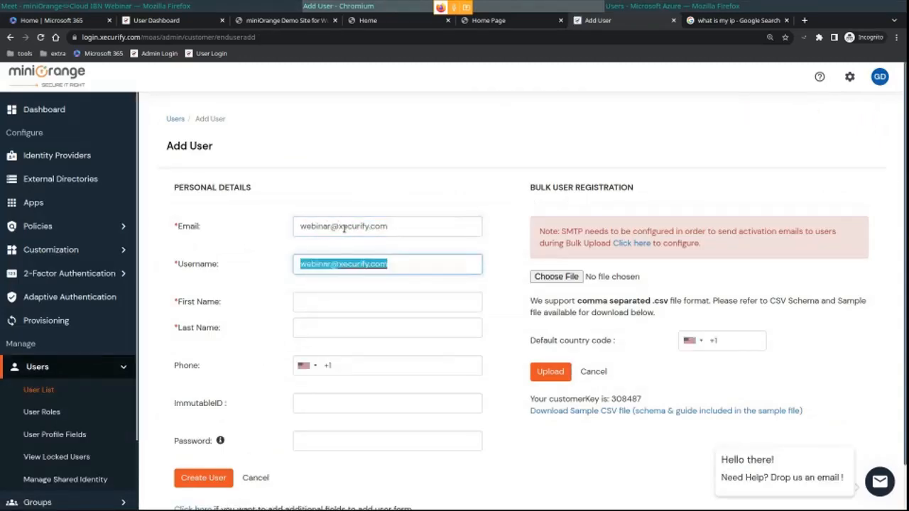
{"action": "key", "text": "End"}
{"action": "key", "text": "BackSpace"}
{"action": "key", "text": "BackSpace"}
{"action": "key", "text": "BackSpace"}
{"action": "key", "text": "BackSpace"}
{"action": "key", "text": "BackSpace"}
{"action": "key", "text": "BackSpace"}
{"action": "key", "text": "BackSpace"}
{"action": "key", "text": "BackSpace"}
{"action": "key", "text": "BackSpace"}
{"action": "key", "text": "BackSpace"}
{"action": "key", "text": "BackSpace"}
{"action": "key", "text": "BackSpace"}
{"action": "key", "text": "BackSpace"}
{"action": "key", "text": "Tab"}
{"action": "type", "text": "Webinar"}
{"action": "key", "text": "Tab"}
{"action": "type", "text": "User"}
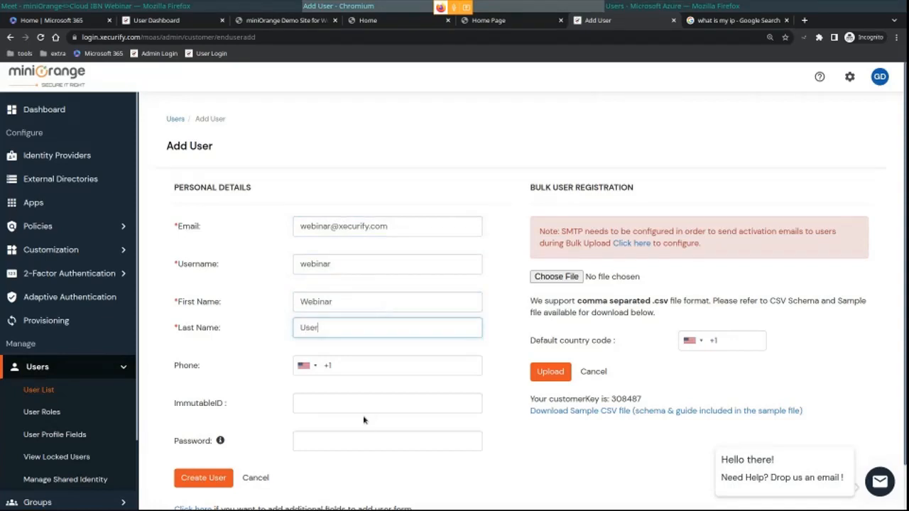
{"action": "left_click", "coordinate": [353, 442]}
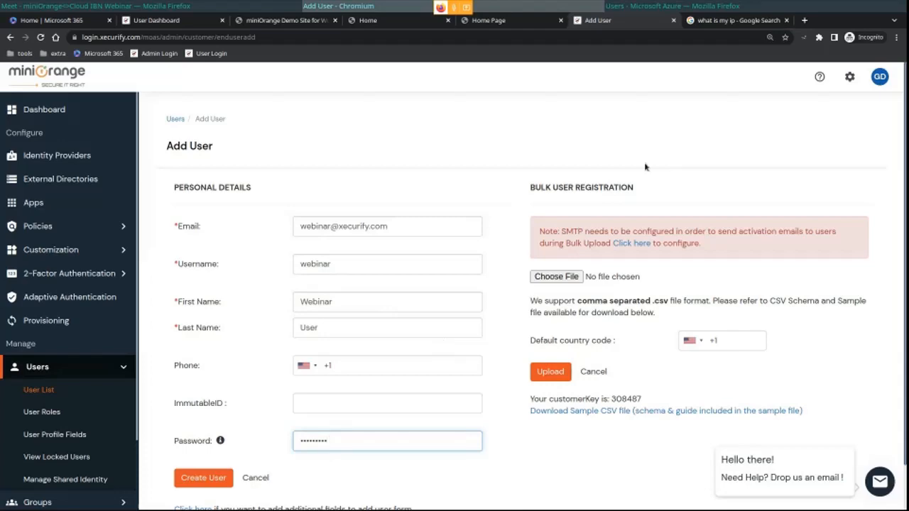
- Create the Webinar User account and filter the user list by 'webinar'
{"action": "left_click", "coordinate": [686, 5]}
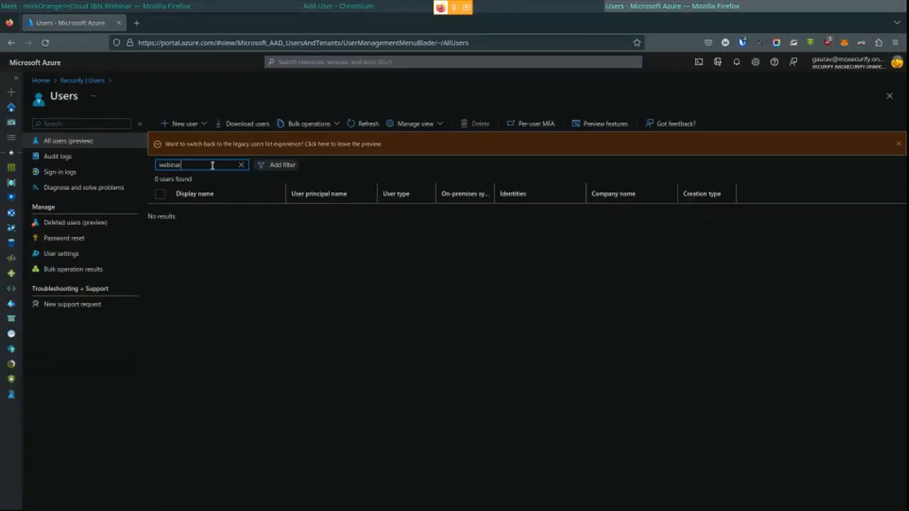
{"action": "key", "text": "Return"}
{"action": "left_click", "coordinate": [522, 5]}
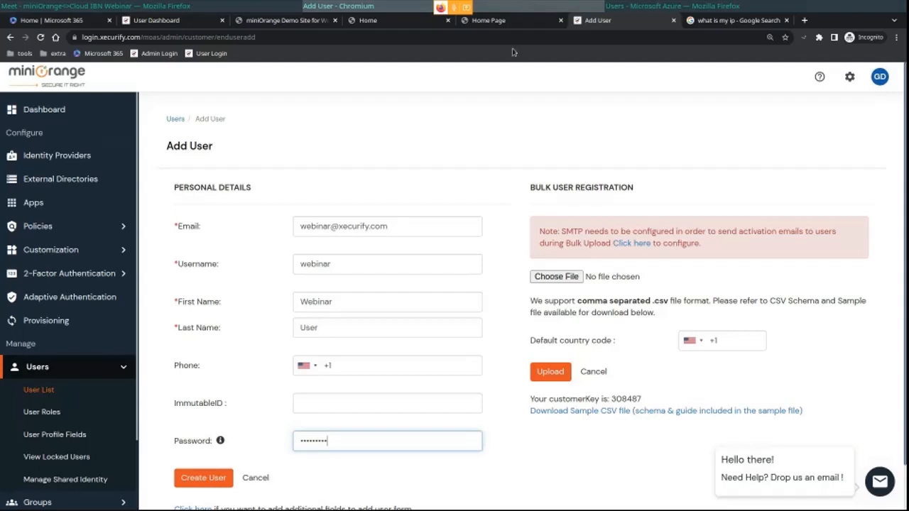
{"action": "left_click", "coordinate": [211, 483]}
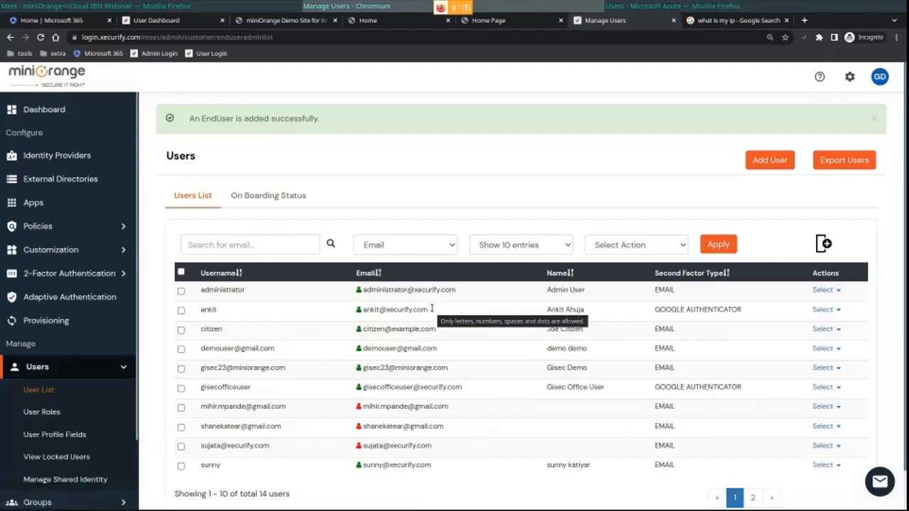
{"action": "left_click", "coordinate": [252, 243]}
{"action": "type", "text": "webinar"}
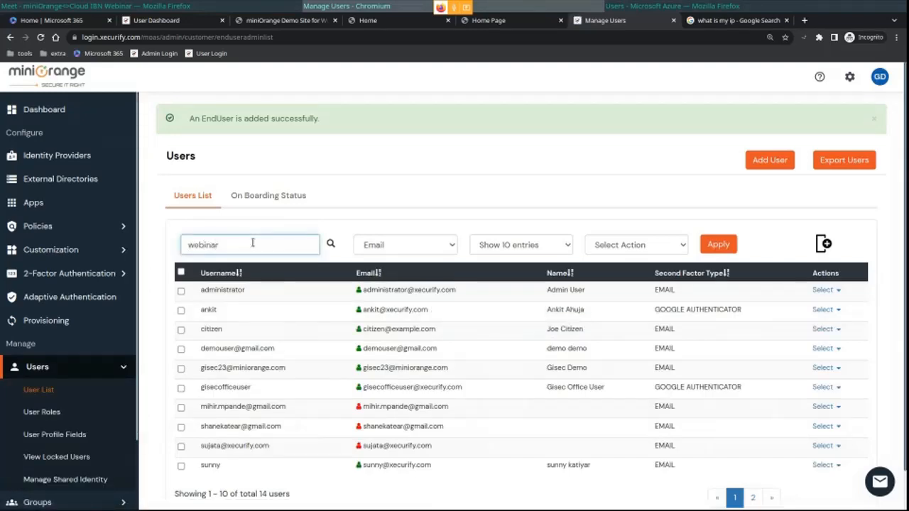
{"action": "key", "text": "Return"}
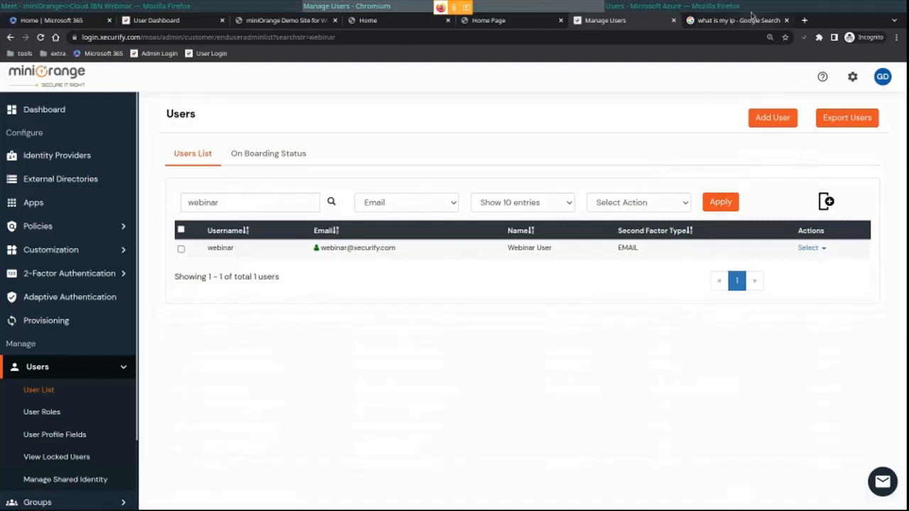
{"action": "left_click", "coordinate": [698, 5]}
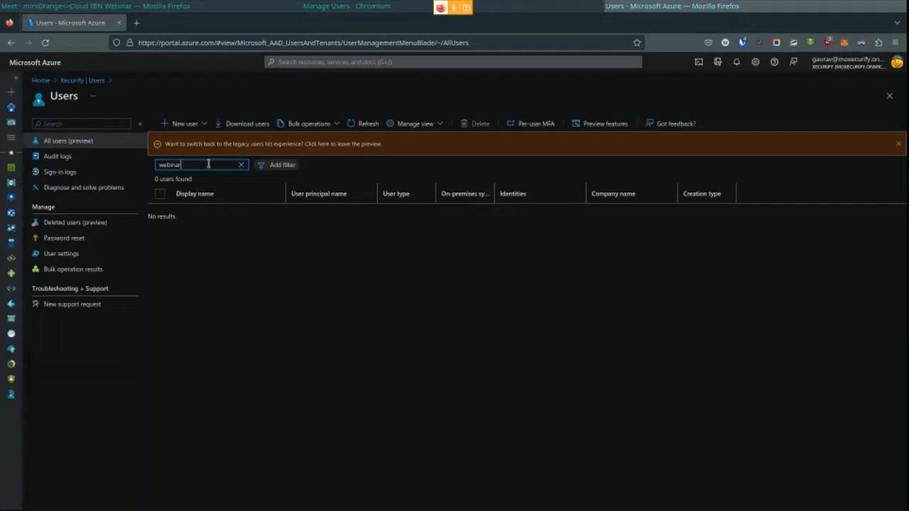
- Rerun the Azure 'webinar' search to find the provisioned Webinar User, then return to miniOrange
{"action": "key", "text": "Return"}
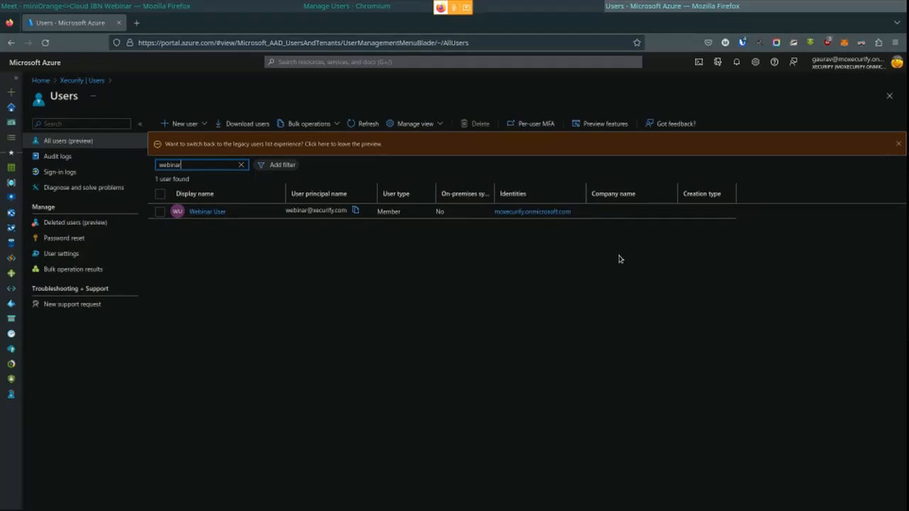
{"action": "left_click", "coordinate": [567, 4]}
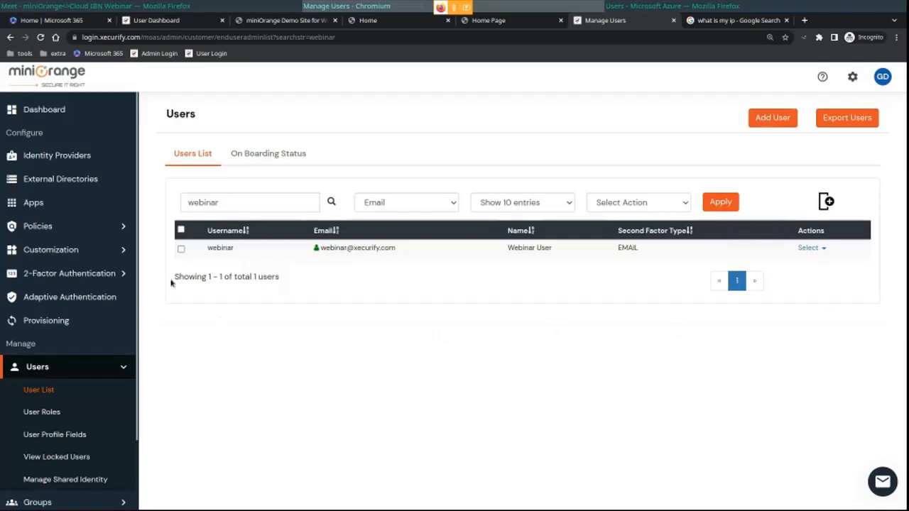
- Switch the admin account's second factor on and back off, then view the end-user 2FA options
{"action": "left_click", "coordinate": [104, 275]}
{"action": "left_click", "coordinate": [42, 297]}
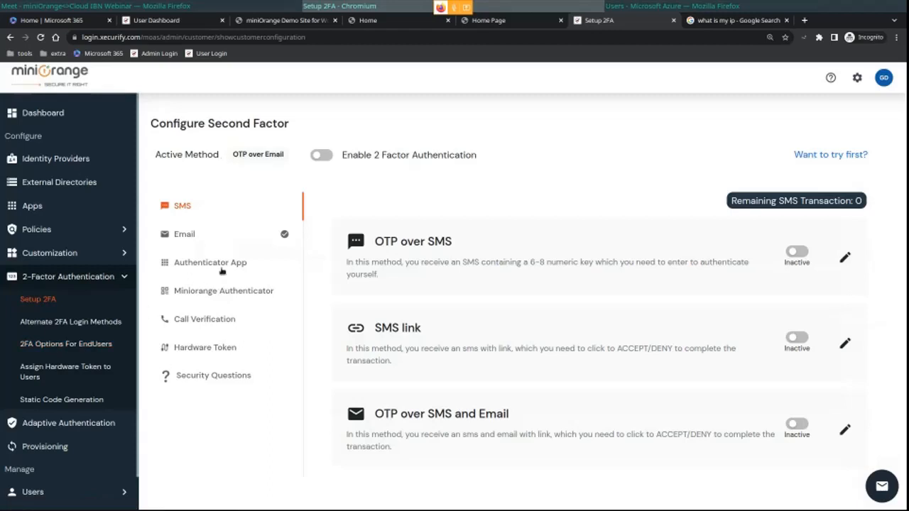
{"action": "left_click", "coordinate": [321, 155]}
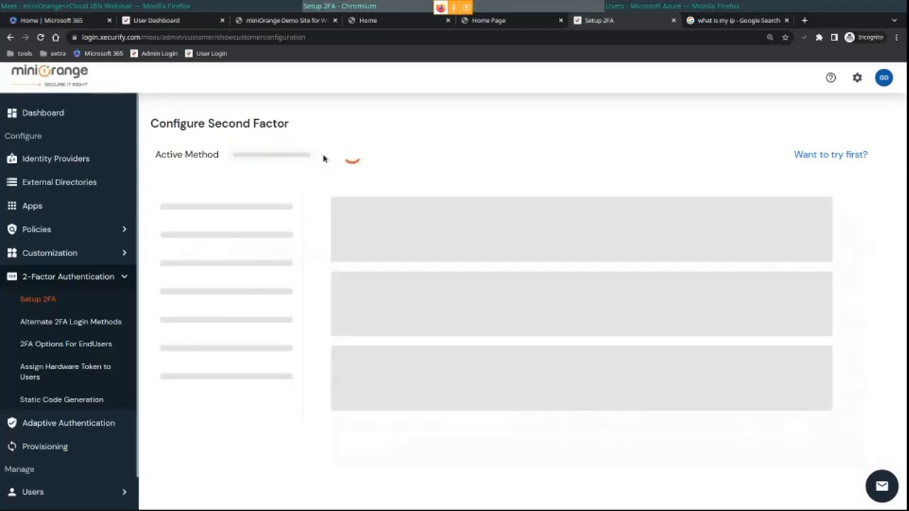
{"action": "left_click", "coordinate": [322, 155]}
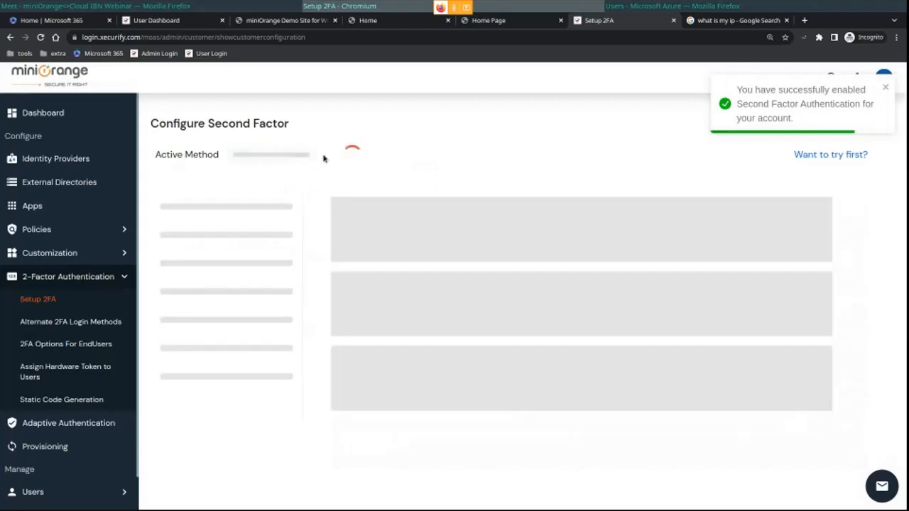
{"action": "left_click", "coordinate": [89, 344]}
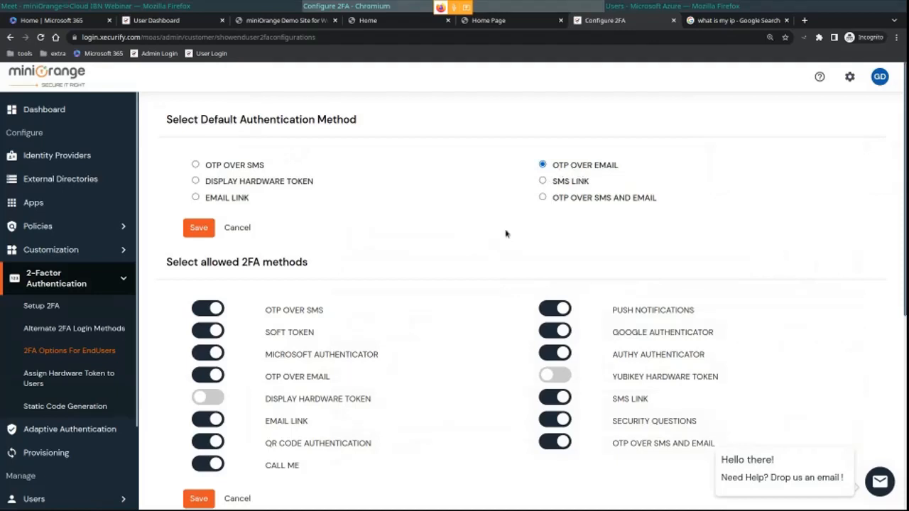
- Let users pick their 2FA method at login, enforce 2FA setup at first login, skip KBA, and save
{"action": "scroll", "coordinate": [506, 234], "scroll_direction": "down", "scroll_amount": 2}
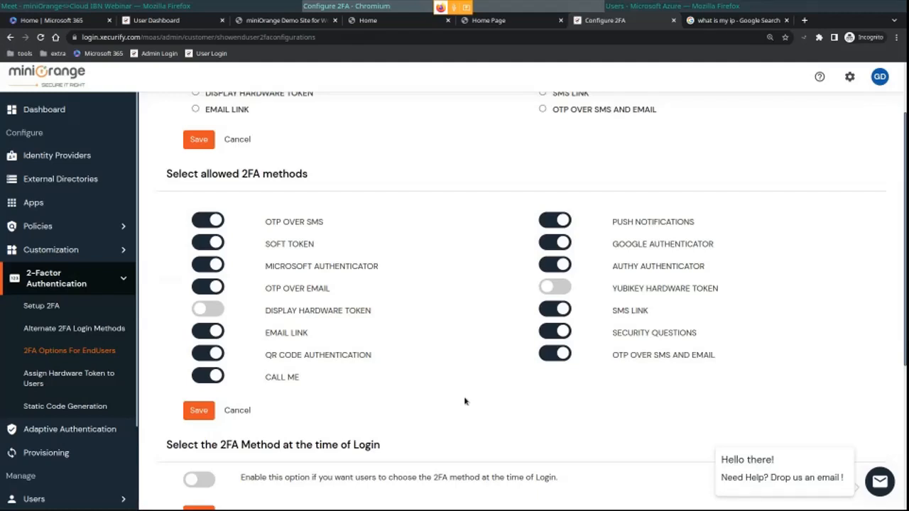
{"action": "scroll", "coordinate": [426, 377], "scroll_direction": "down", "scroll_amount": 3}
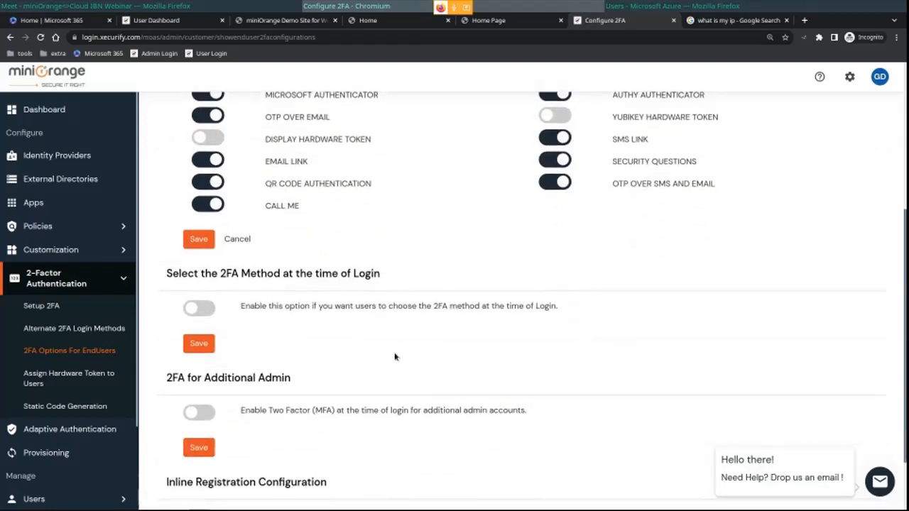
{"action": "scroll", "coordinate": [395, 357], "scroll_direction": "up", "scroll_amount": 1}
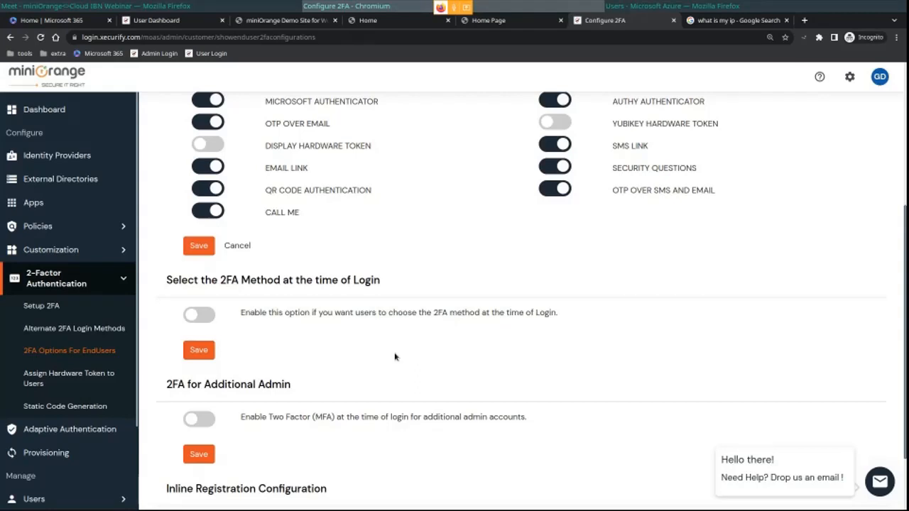
{"action": "left_click", "coordinate": [211, 313]}
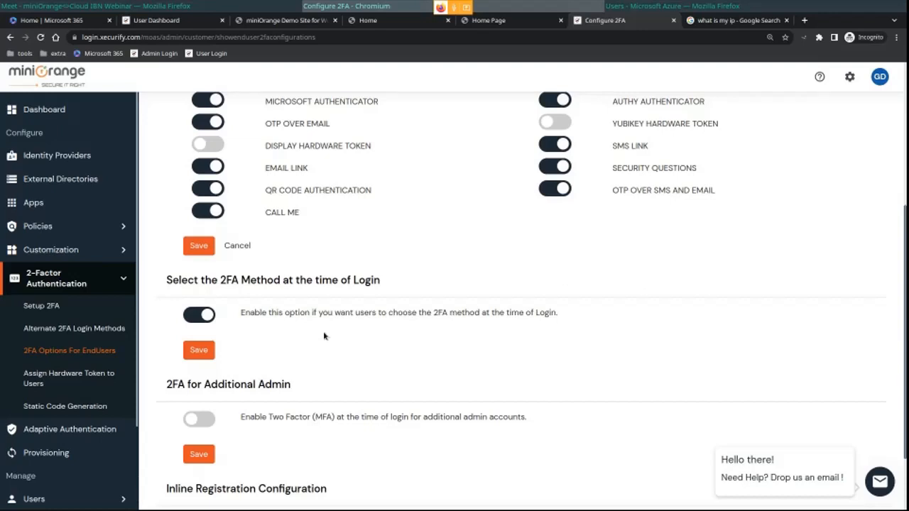
{"action": "scroll", "coordinate": [323, 331], "scroll_direction": "down", "scroll_amount": 1}
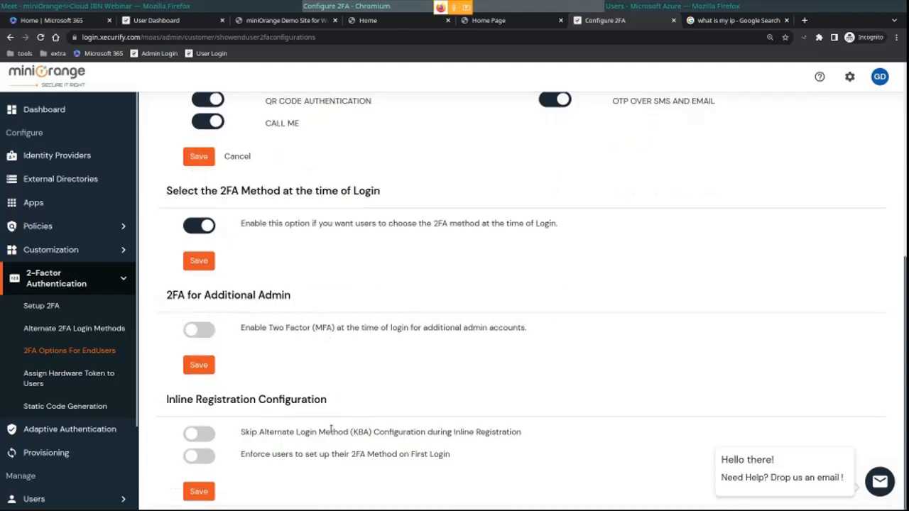
{"action": "left_click", "coordinate": [198, 455]}
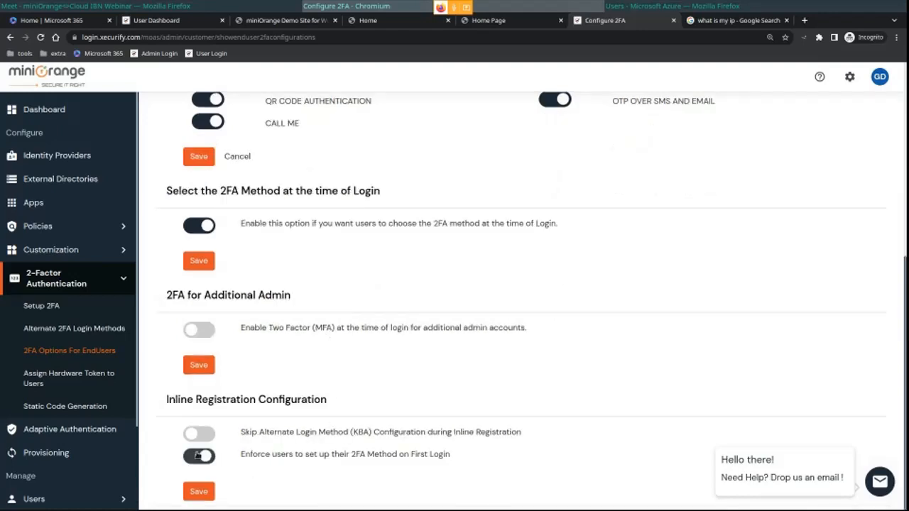
{"action": "left_click", "coordinate": [203, 435]}
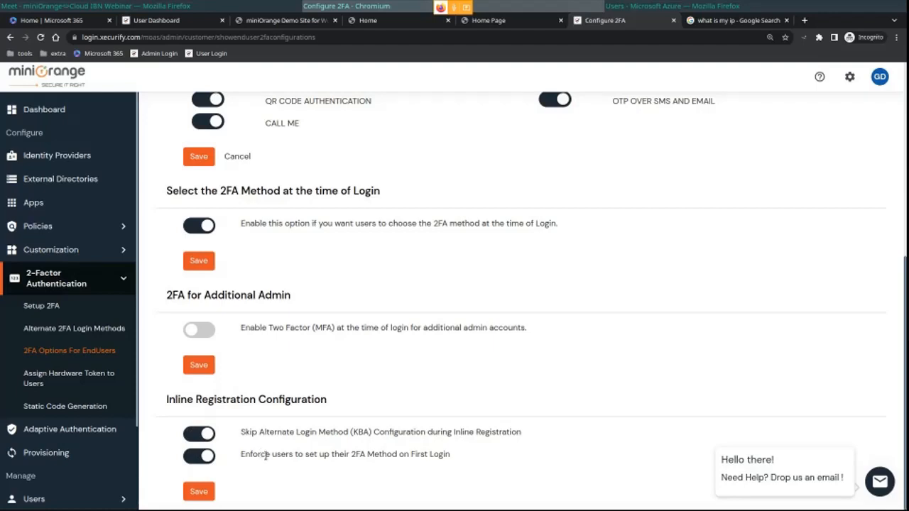
{"action": "left_click", "coordinate": [200, 493]}
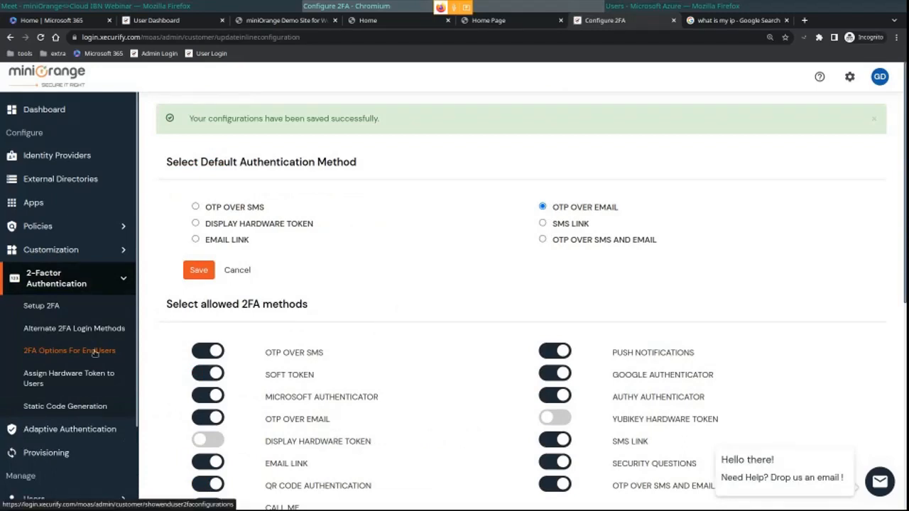
- Open Users > User Roles to view End User (13 users) and Additional Admin (0) roles
{"action": "left_click", "coordinate": [124, 278]}
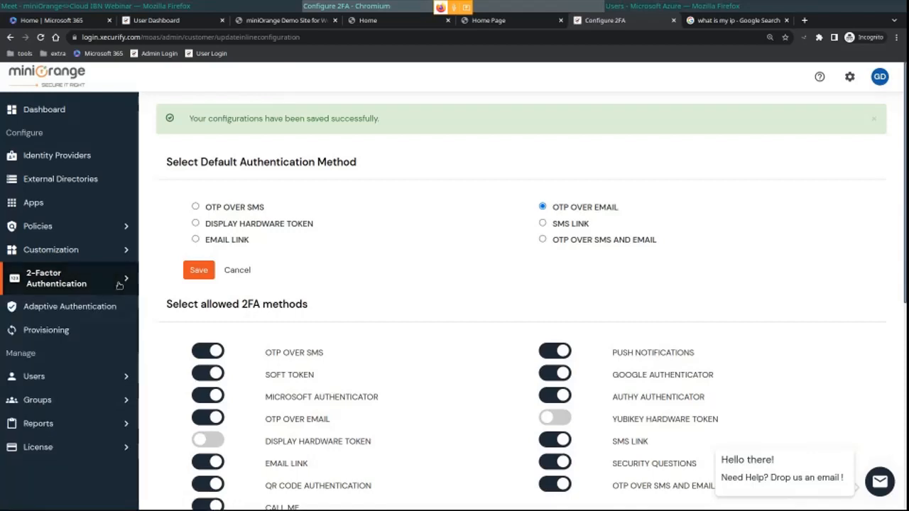
{"action": "left_click", "coordinate": [103, 383]}
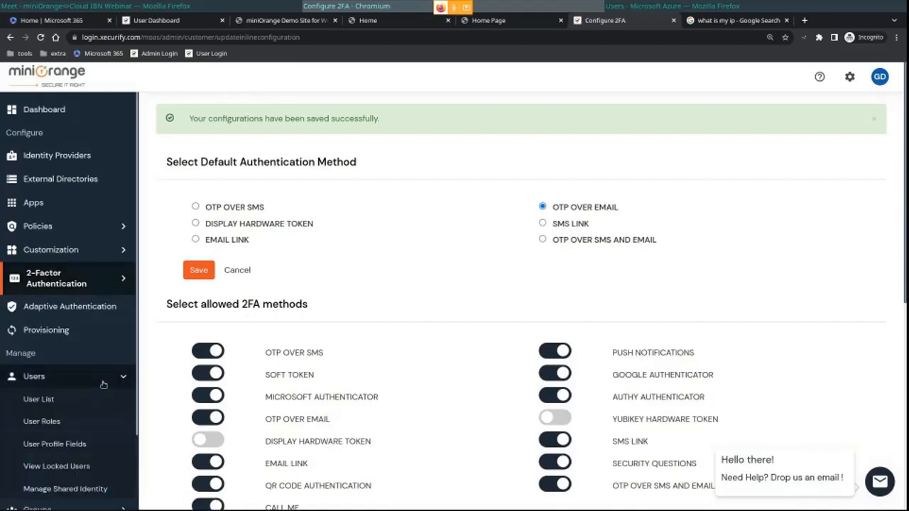
{"action": "left_click", "coordinate": [62, 424]}
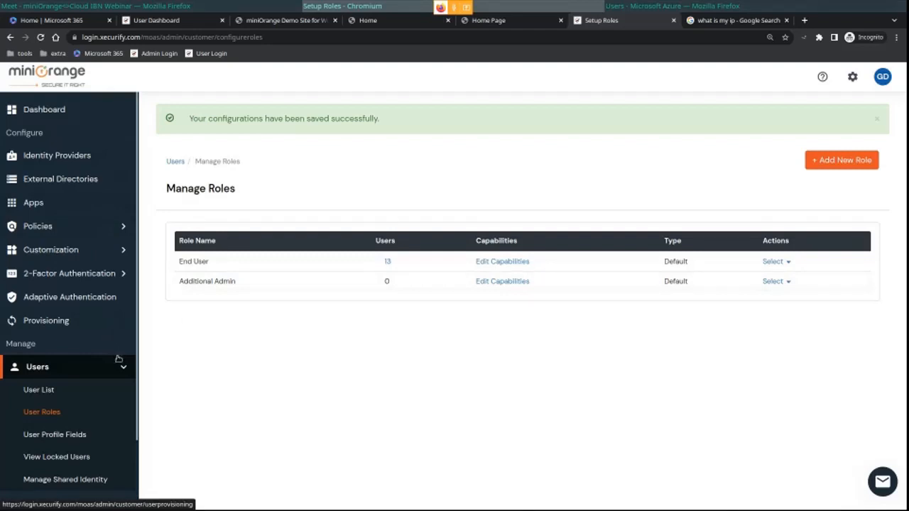
- View User Profile Fields, then open the Manage Shared Identity page under Users
{"action": "left_click", "coordinate": [81, 437]}
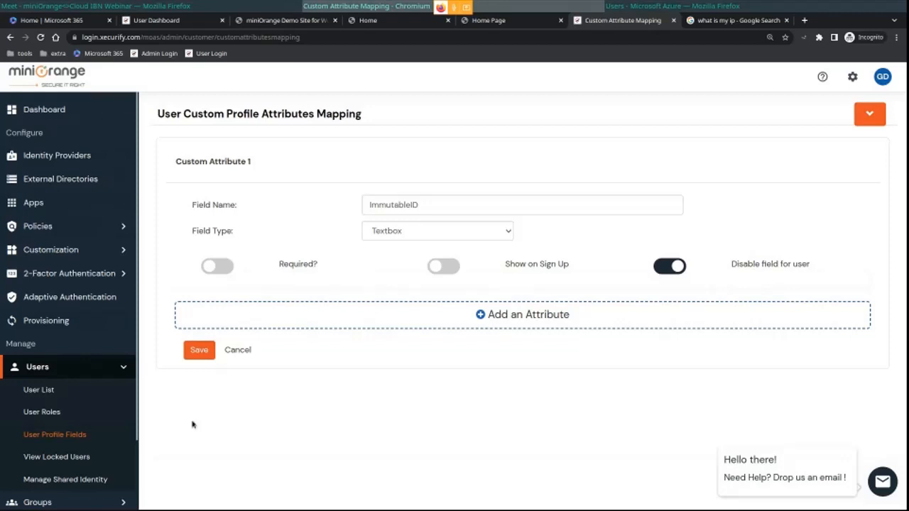
{"action": "left_click", "coordinate": [103, 479]}
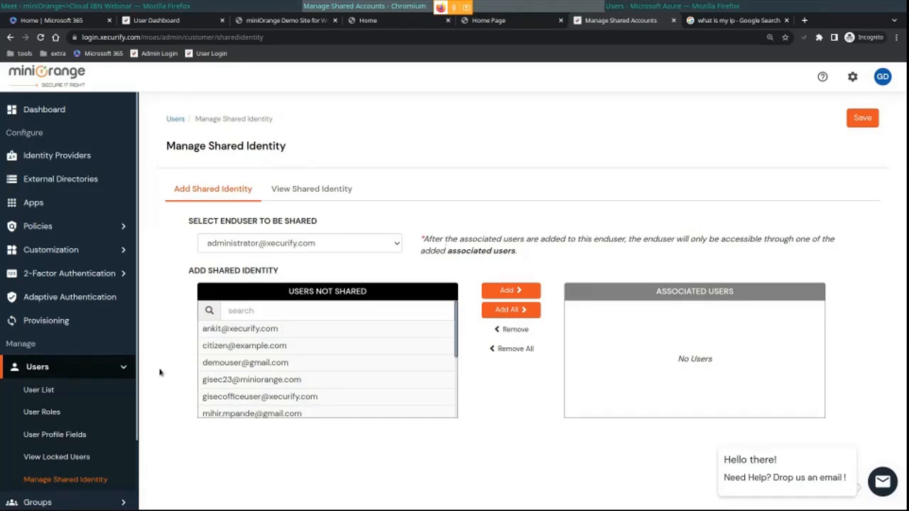
- Browse Manage Groups and Group Custom Fields, ending on the Groups list with DEFAULT (14 users)
{"action": "left_click", "coordinate": [123, 366]}
{"action": "left_click", "coordinate": [123, 391]}
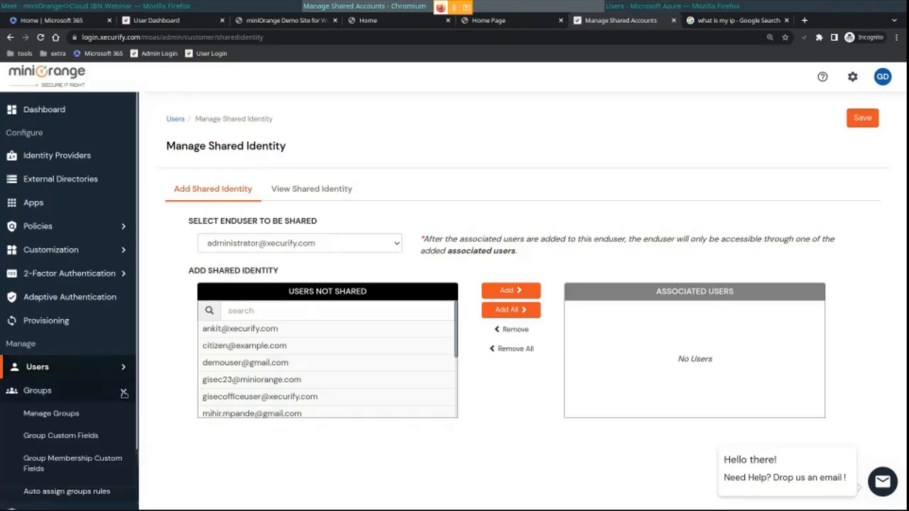
{"action": "left_click", "coordinate": [74, 415]}
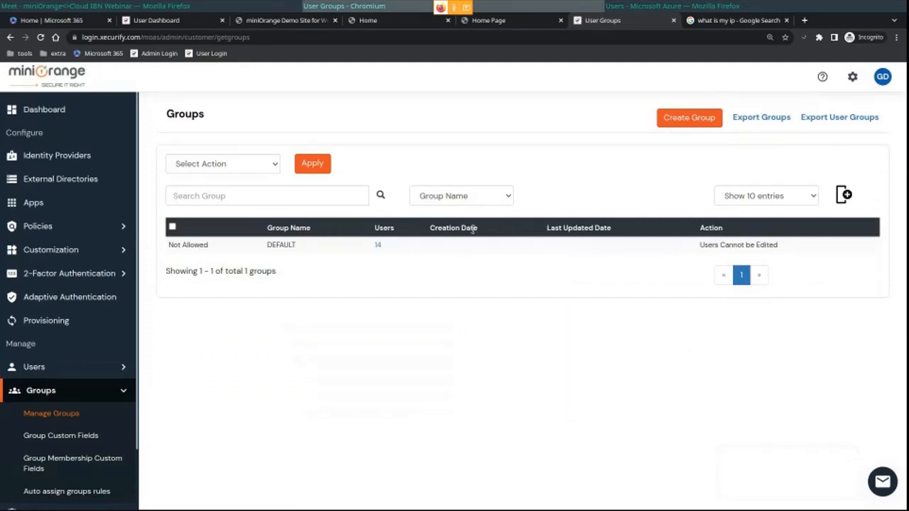
{"action": "left_click", "coordinate": [93, 440]}
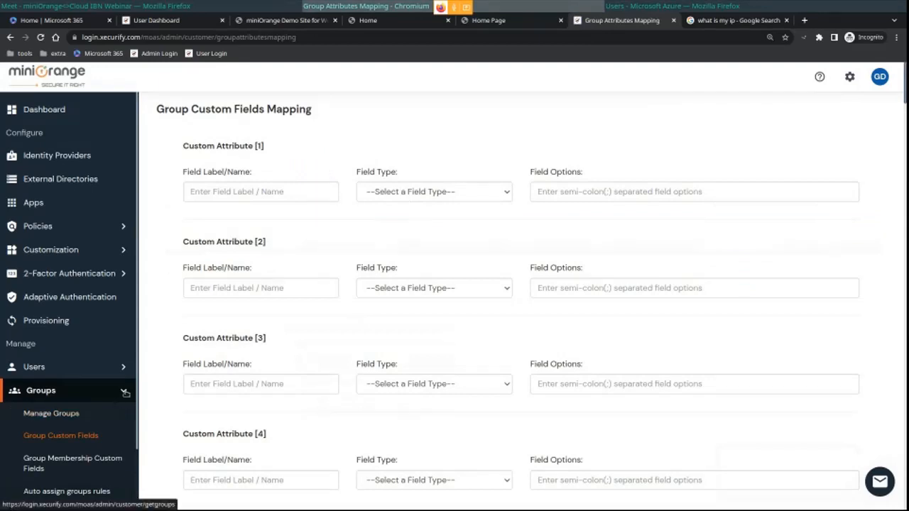
{"action": "left_click", "coordinate": [97, 412]}
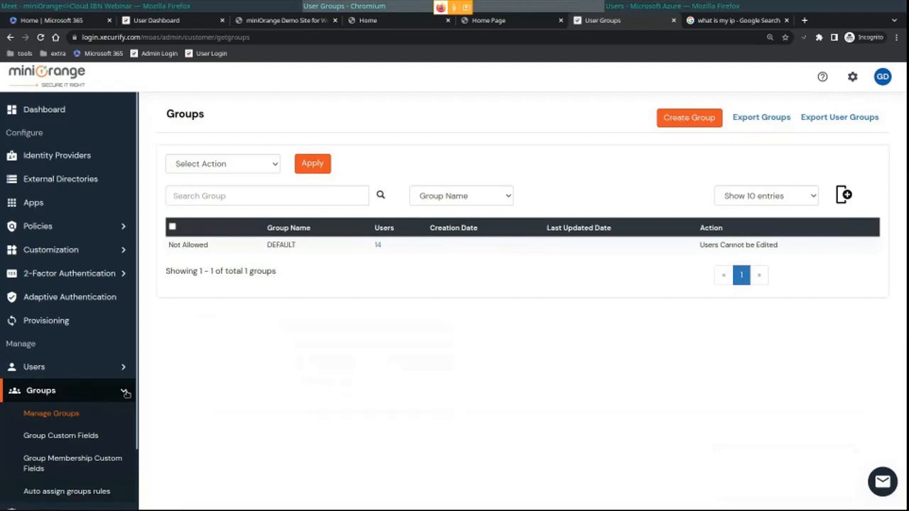
- Expand the Reports section to look over the available reports, then collapse it
{"action": "left_click", "coordinate": [125, 392]}
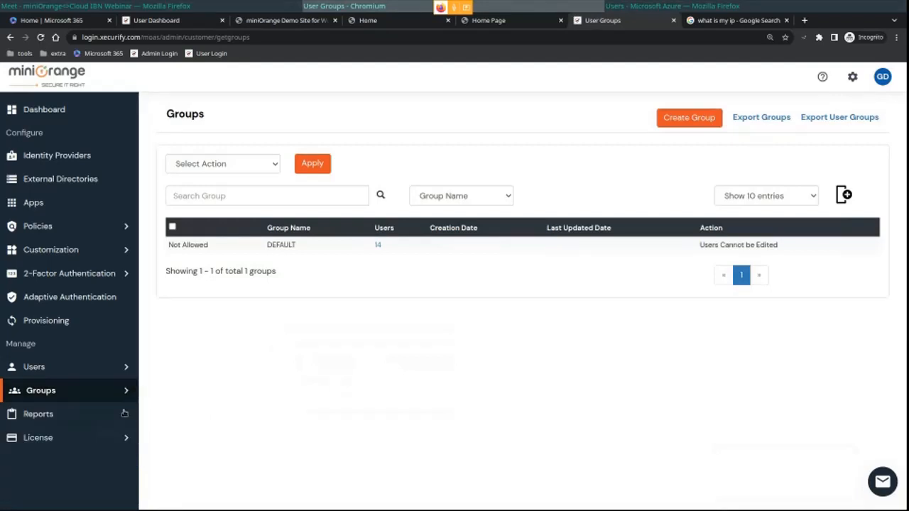
{"action": "left_click", "coordinate": [125, 413]}
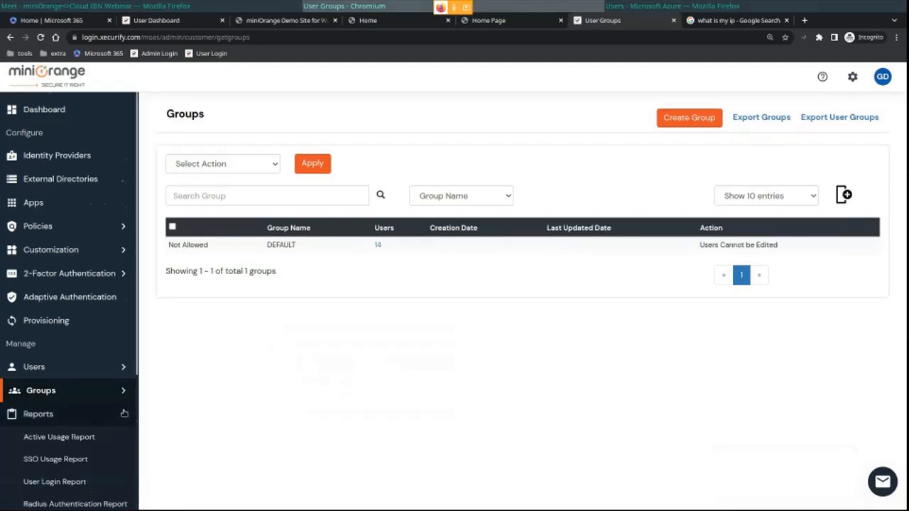
{"action": "scroll", "coordinate": [124, 413], "scroll_direction": "down", "scroll_amount": 5}
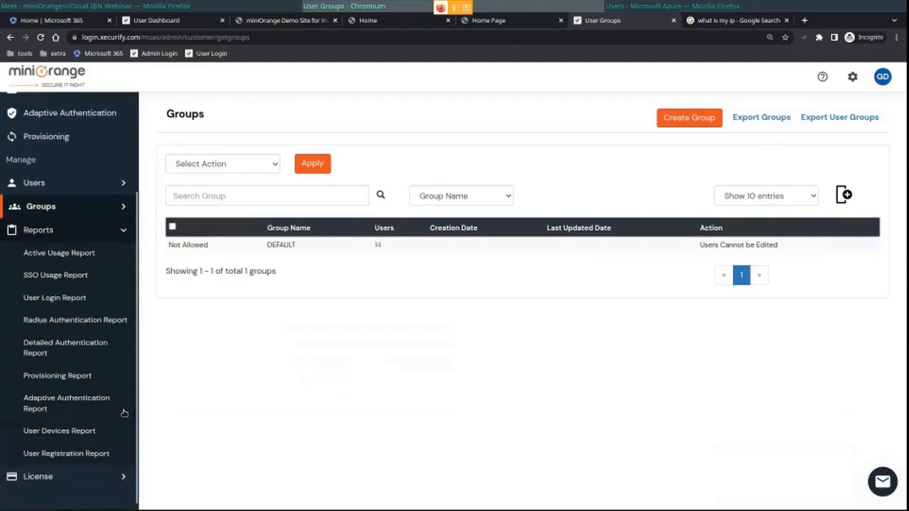
{"action": "scroll", "coordinate": [124, 413], "scroll_direction": "up", "scroll_amount": 1}
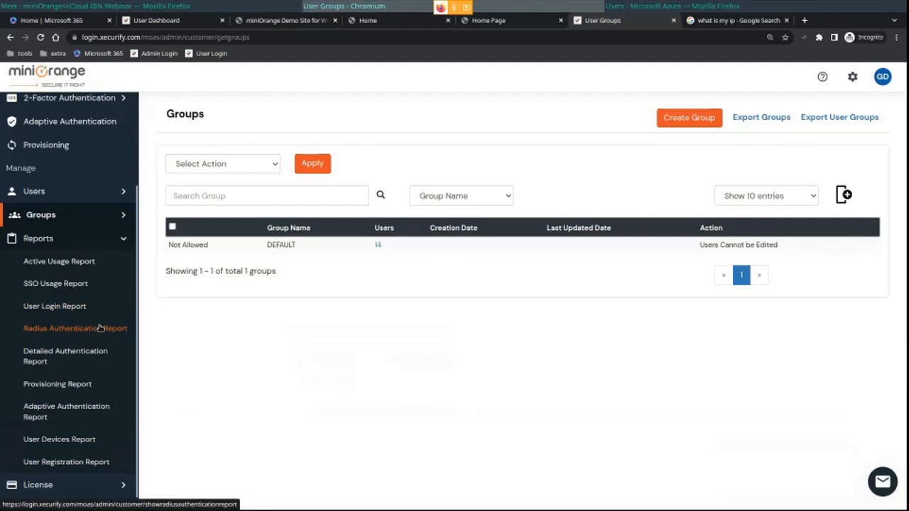
{"action": "left_click", "coordinate": [124, 242]}
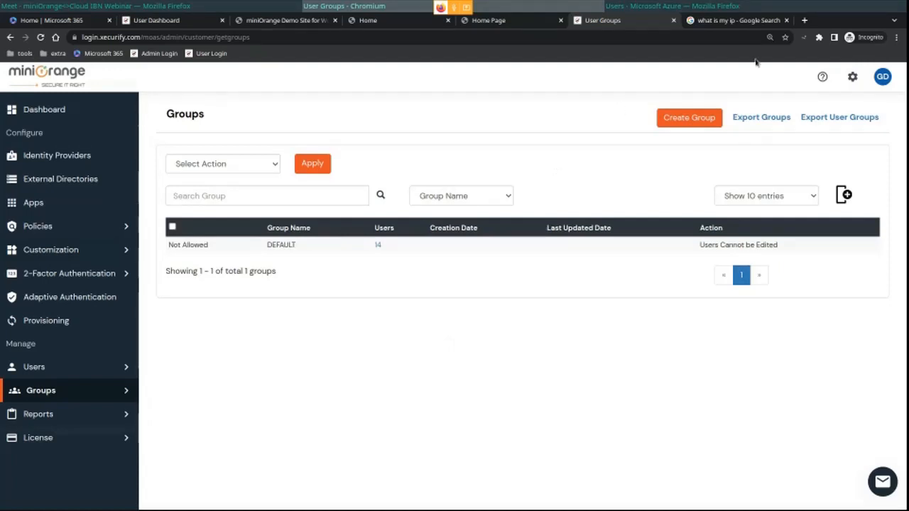
- Open a private Firefox window and load the miniOrange end-user login page URL
{"action": "left_click", "coordinate": [736, 5]}
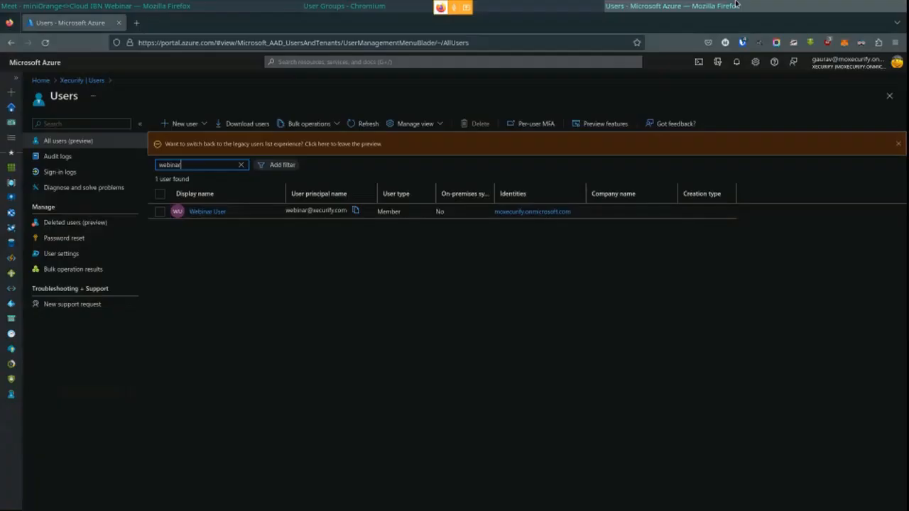
{"action": "key", "text": "ctrl+shift+p"}
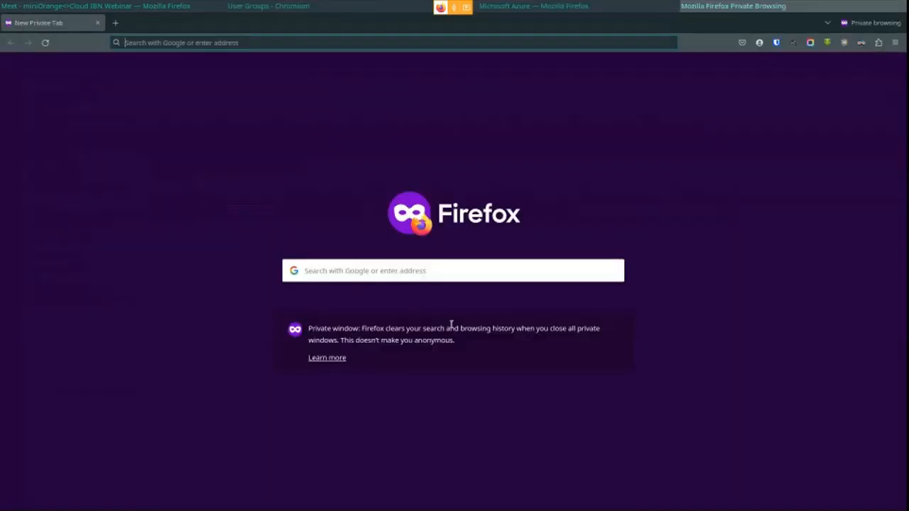
{"action": "left_click", "coordinate": [358, 4]}
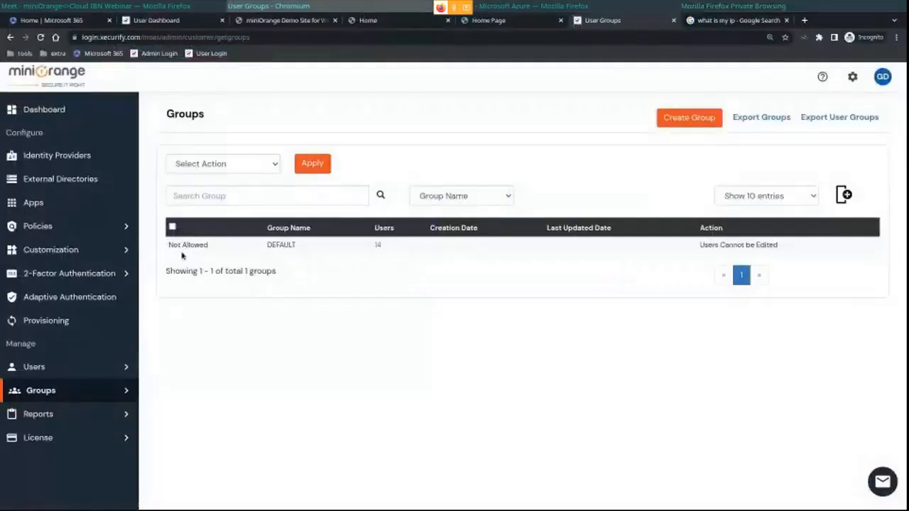
{"action": "left_click", "coordinate": [120, 254]}
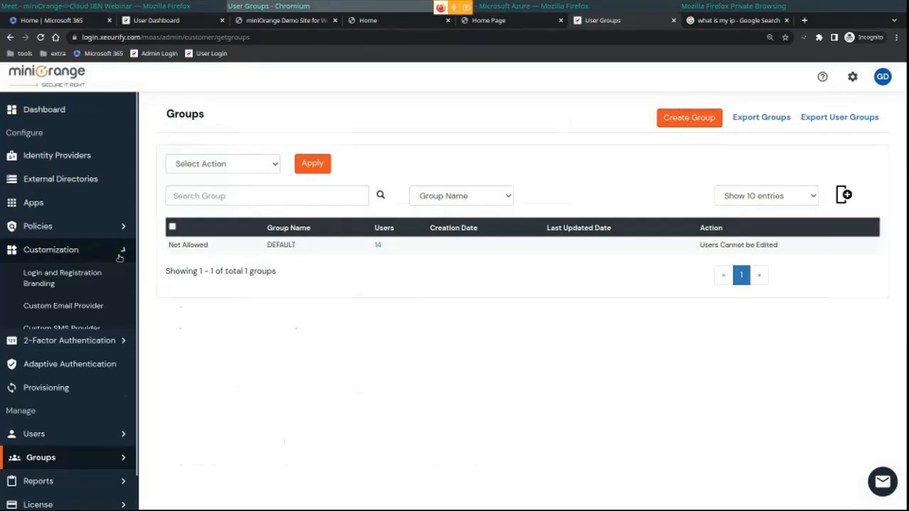
{"action": "left_click", "coordinate": [764, 4]}
{"action": "type", "text": "https://gisec-demo.xecurify.com/moas/login"}
{"action": "key", "text": "Return"}
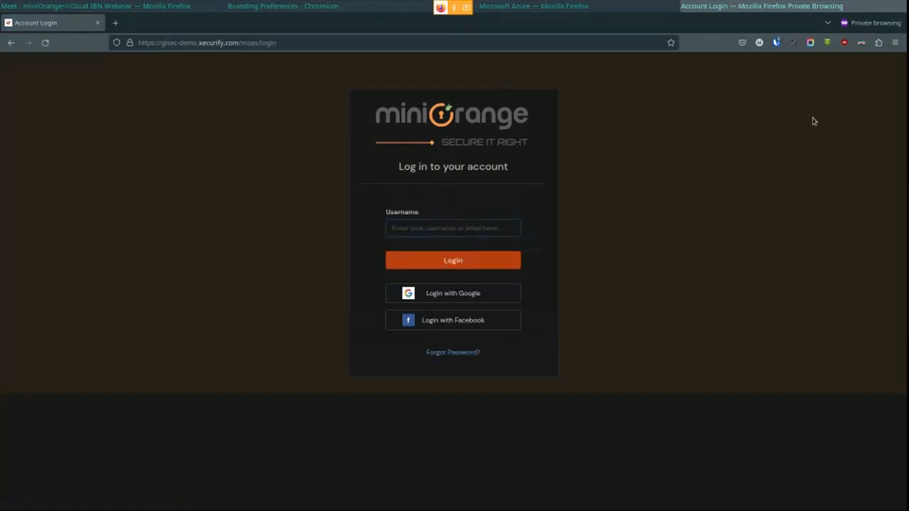
- Turn off Dark Reader so the login page shows its normal light theme
{"action": "left_click", "coordinate": [861, 43]}
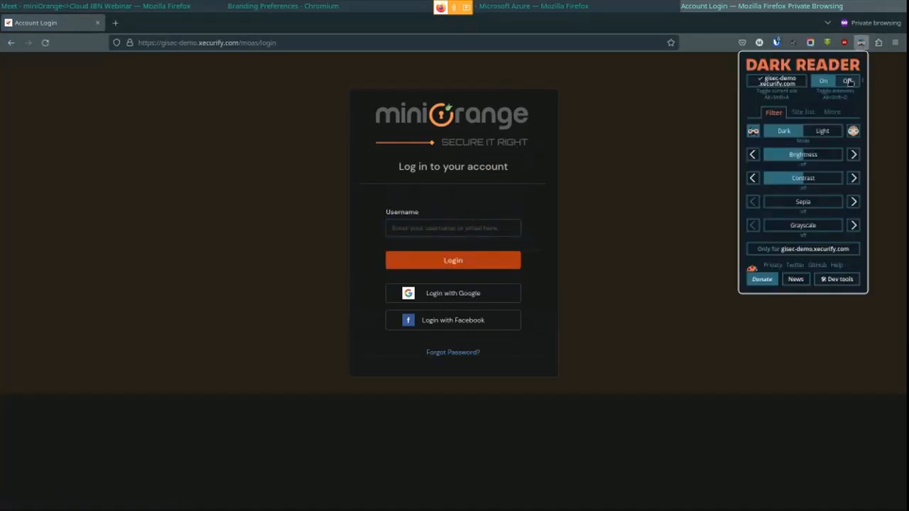
{"action": "left_click", "coordinate": [848, 81]}
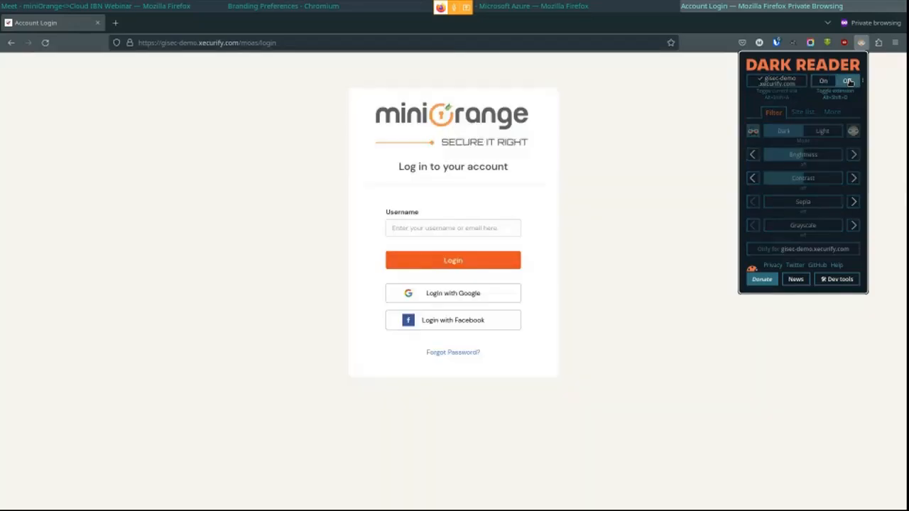
{"action": "left_click", "coordinate": [663, 173]}
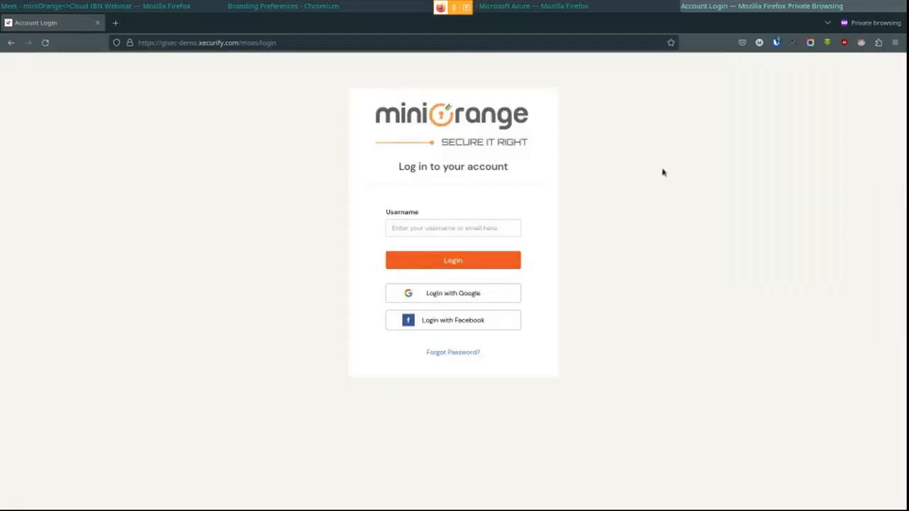
- Sign in with the webinar user's e-mail address and account password
{"action": "left_click", "coordinate": [489, 228]}
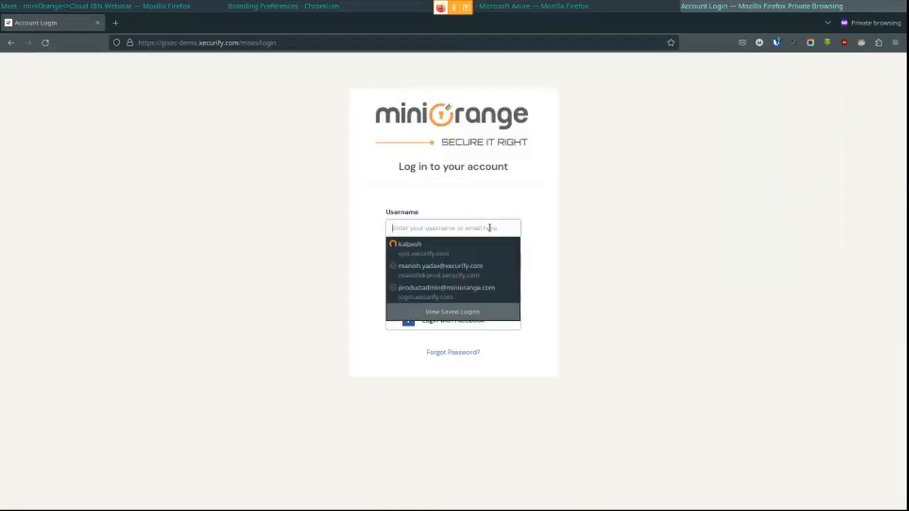
{"action": "key", "text": "Return"}
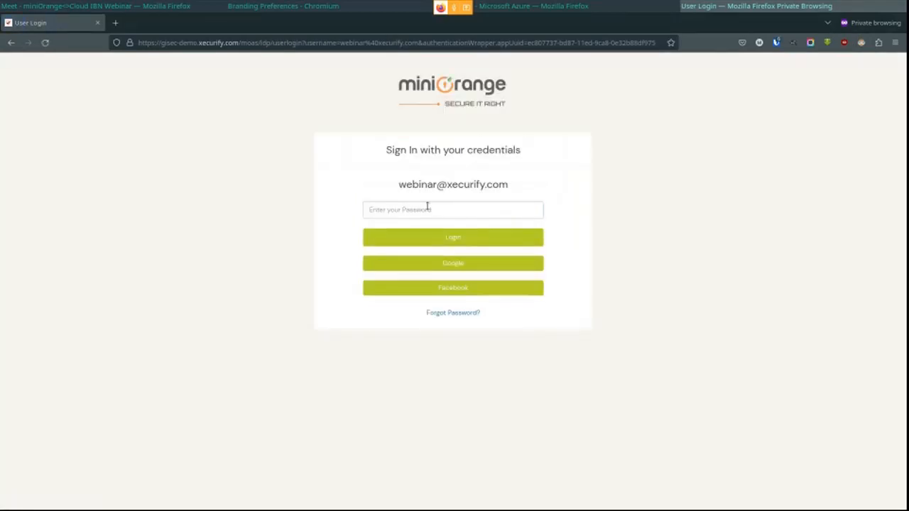
{"action": "left_click", "coordinate": [427, 208]}
{"action": "type", "text": "•"}
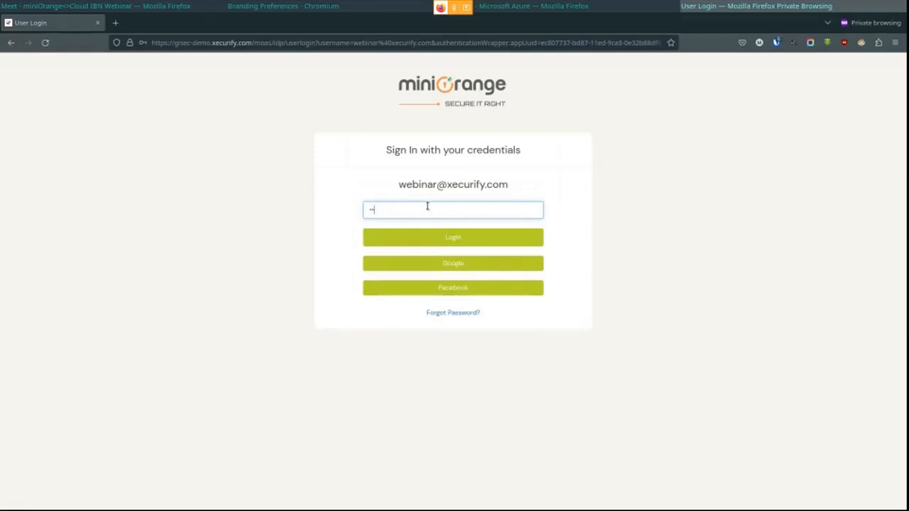
{"action": "type", "text": "•••••••"}
{"action": "key", "text": "Return"}
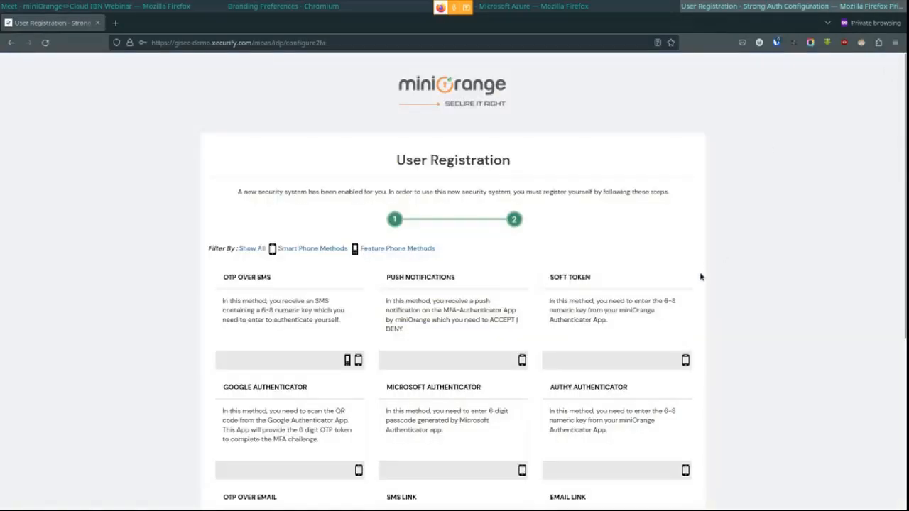
- Register Push Notifications as the webinar user's 2FA method by scanning the QR code
{"action": "scroll", "coordinate": [714, 298], "scroll_direction": "down", "scroll_amount": 3}
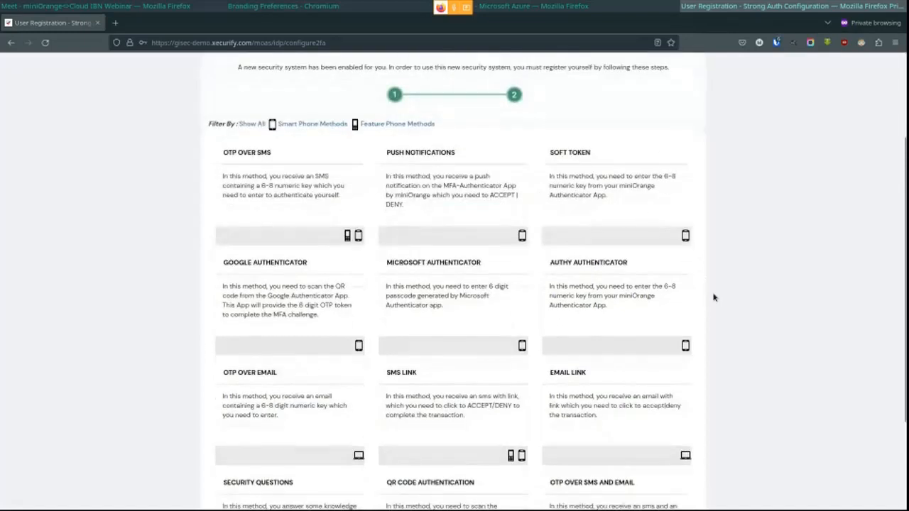
{"action": "scroll", "coordinate": [715, 297], "scroll_direction": "down", "scroll_amount": 2}
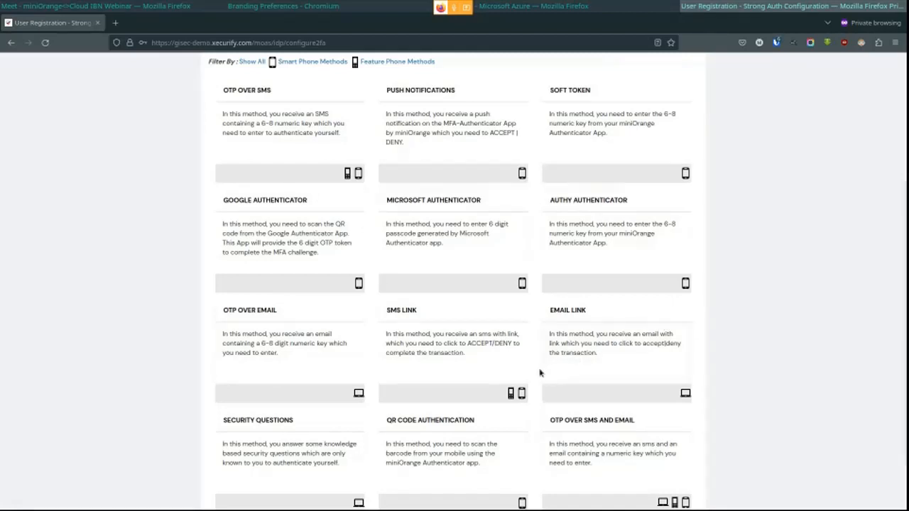
{"action": "scroll", "coordinate": [540, 373], "scroll_direction": "down", "scroll_amount": 2}
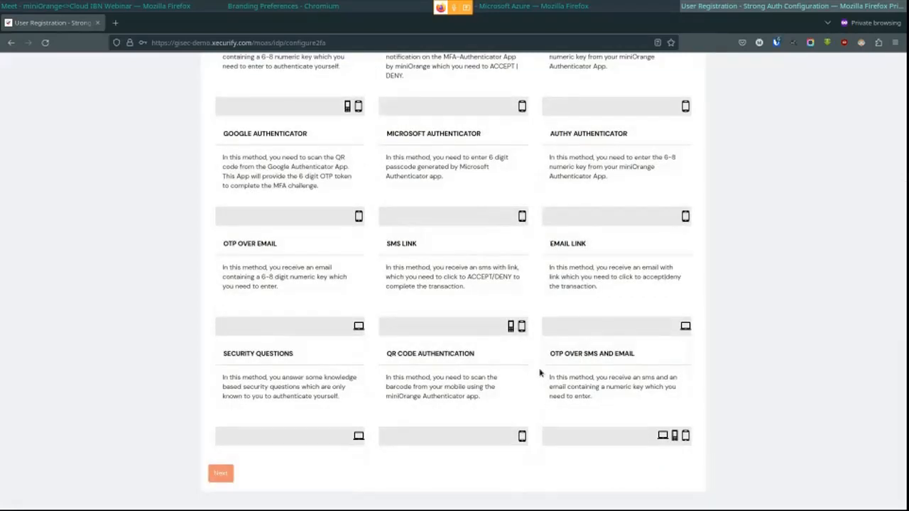
{"action": "scroll", "coordinate": [540, 373], "scroll_direction": "up", "scroll_amount": 2}
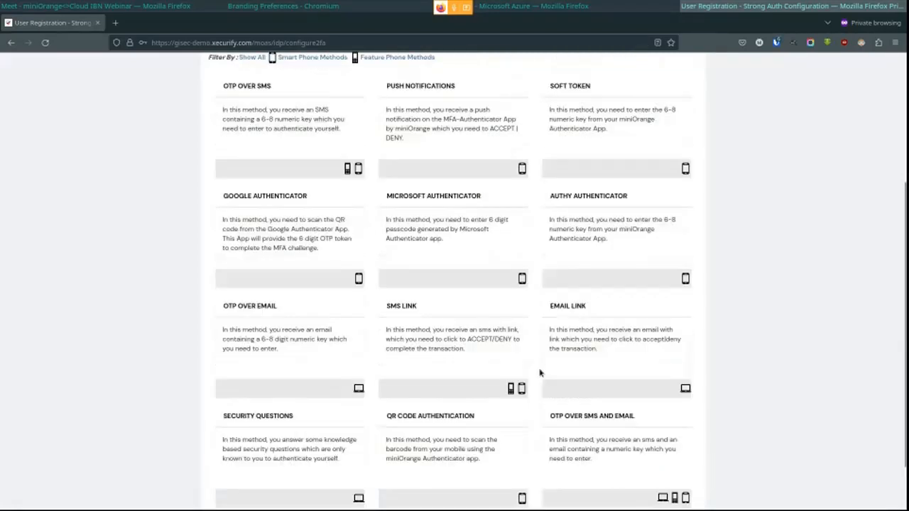
{"action": "left_click", "coordinate": [472, 125]}
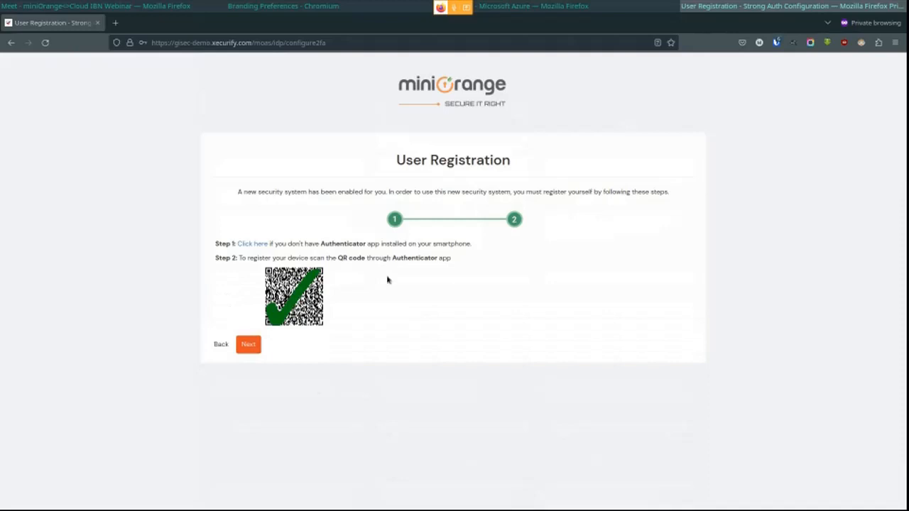
{"action": "left_click", "coordinate": [250, 345]}
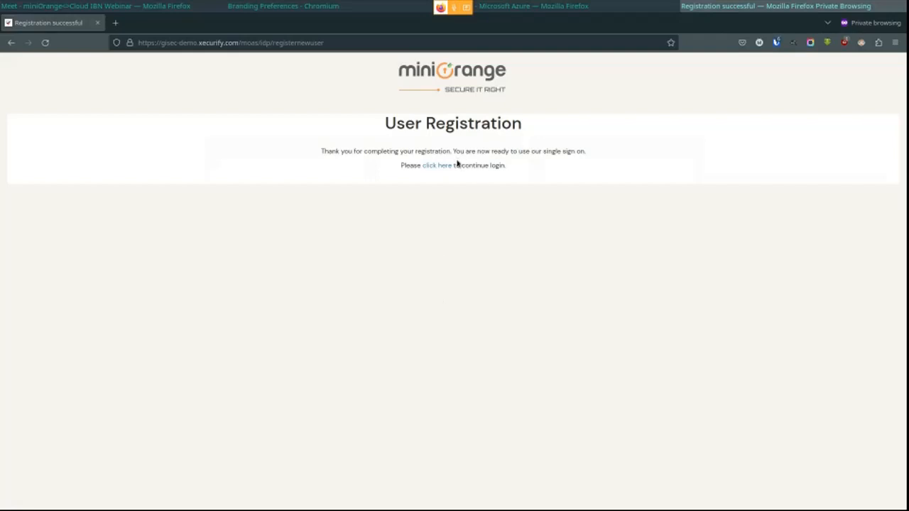
- Load office.com in a new private tab, then rerun the Azure Users search for webinar
{"action": "left_click", "coordinate": [116, 23]}
{"action": "type", "text": "office.com"}
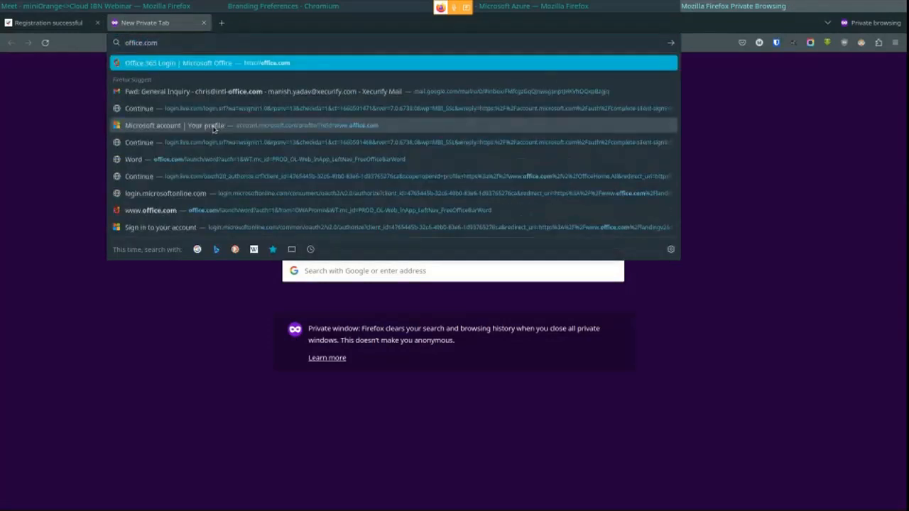
{"action": "key", "text": "Return"}
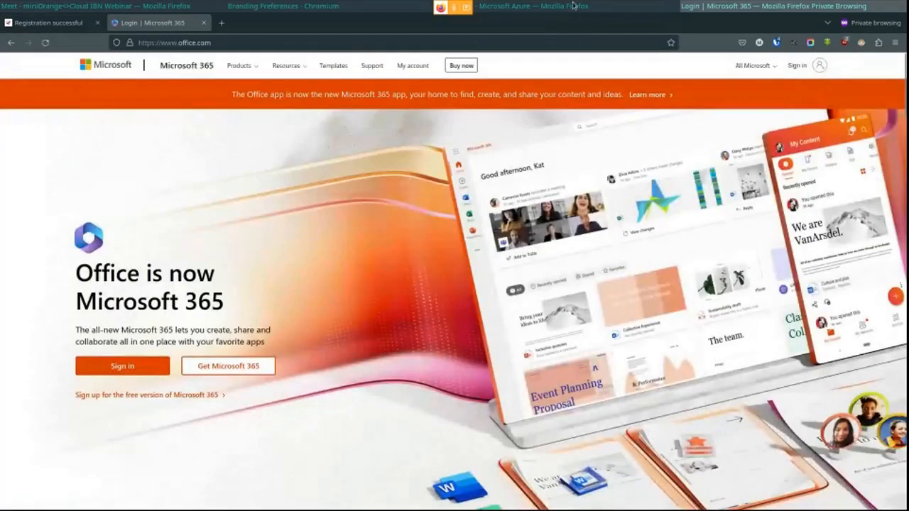
{"action": "left_click", "coordinate": [574, 5]}
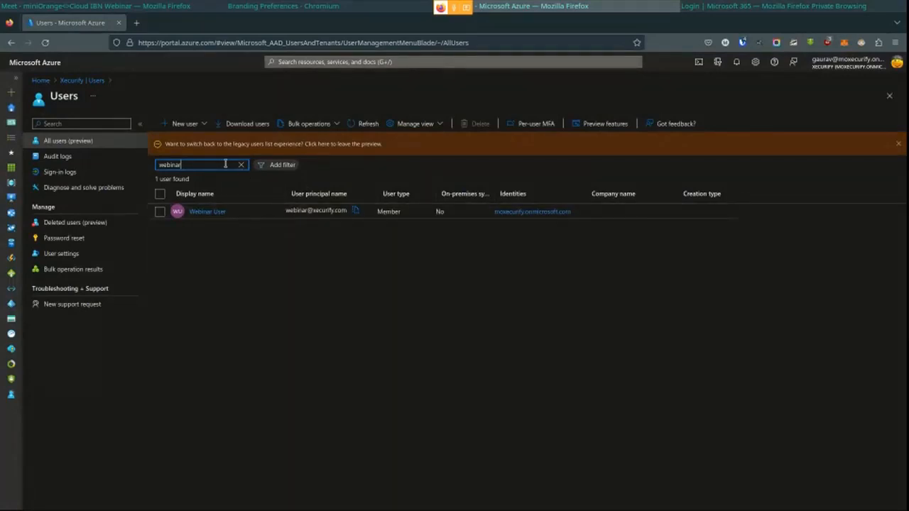
{"action": "key", "text": "Return"}
- Run the User Login Report with the start date set to 2023-03-16
{"action": "left_click", "coordinate": [259, 5]}
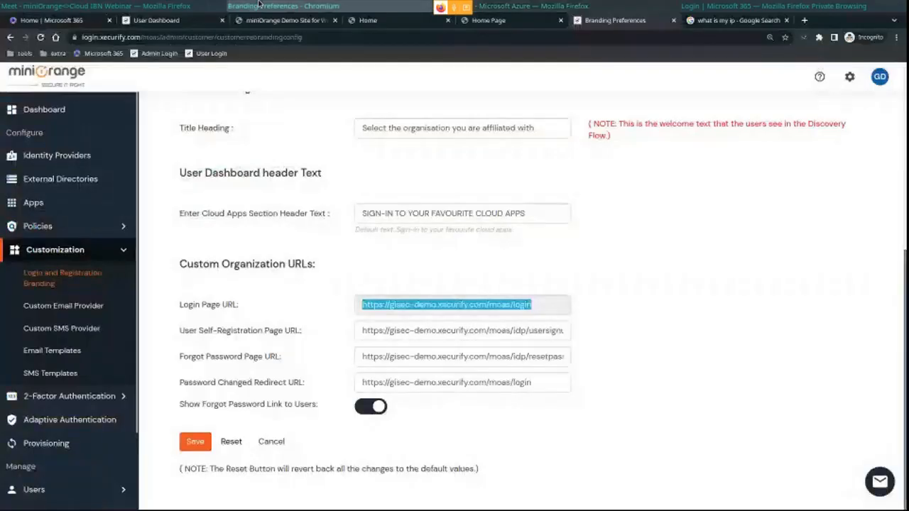
{"action": "left_click", "coordinate": [124, 250]}
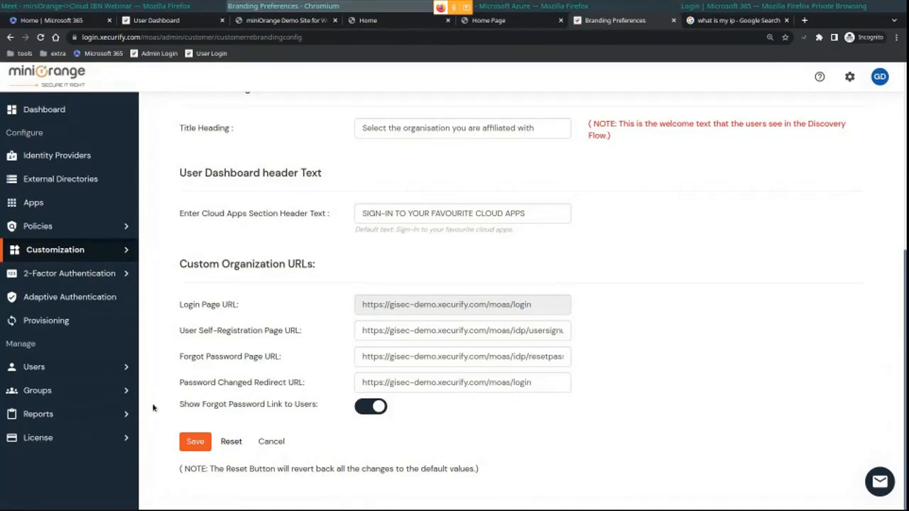
{"action": "left_click", "coordinate": [125, 414]}
{"action": "scroll", "coordinate": [96, 371], "scroll_direction": "down", "scroll_amount": 3}
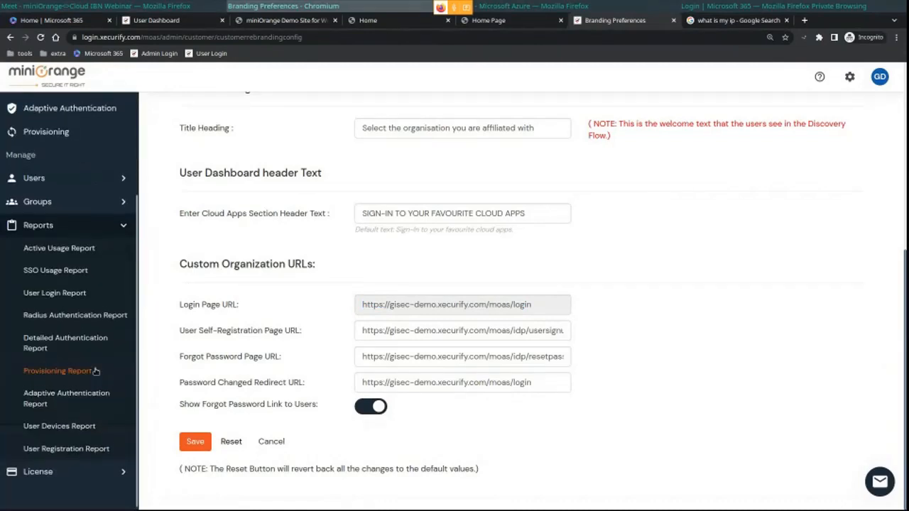
{"action": "left_click", "coordinate": [91, 301]}
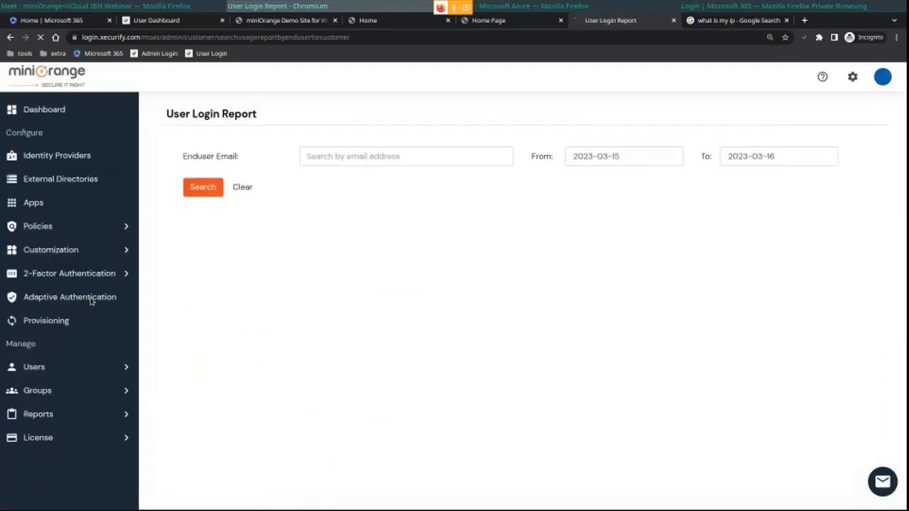
{"action": "left_click", "coordinate": [650, 155]}
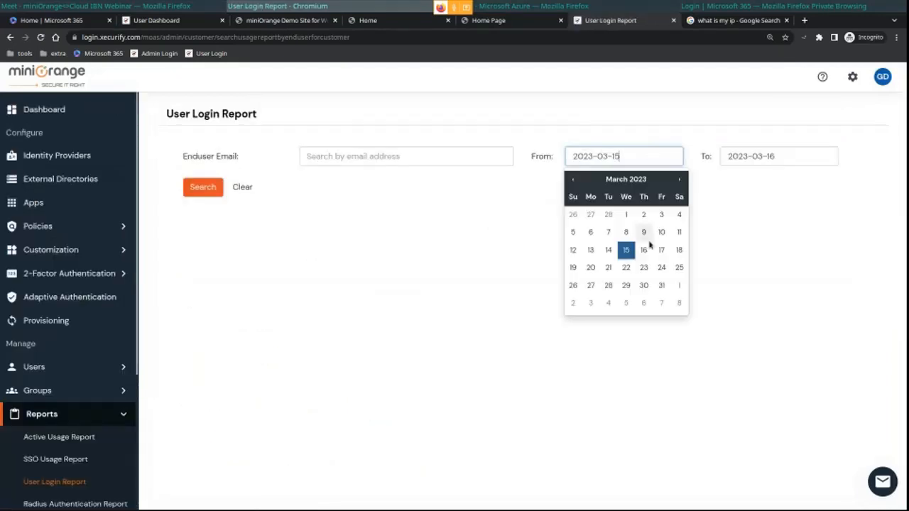
{"action": "left_click", "coordinate": [644, 251]}
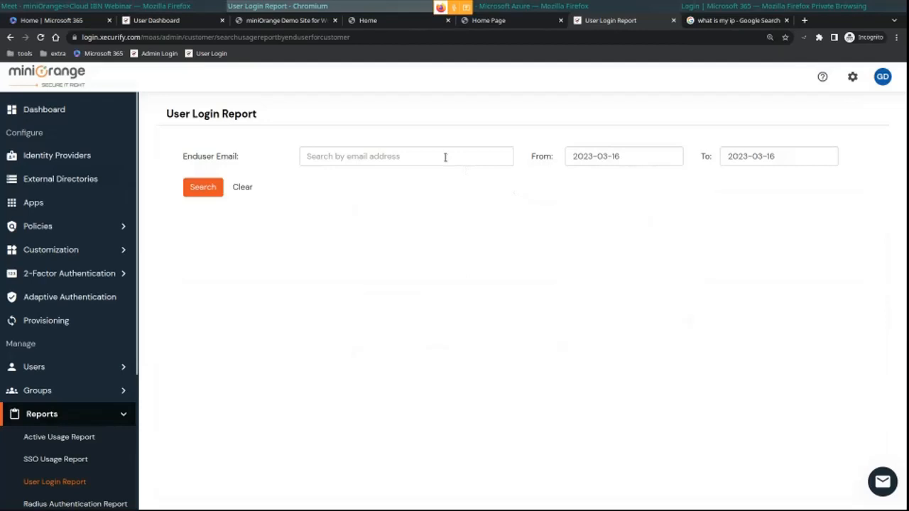
{"action": "left_click", "coordinate": [209, 189]}
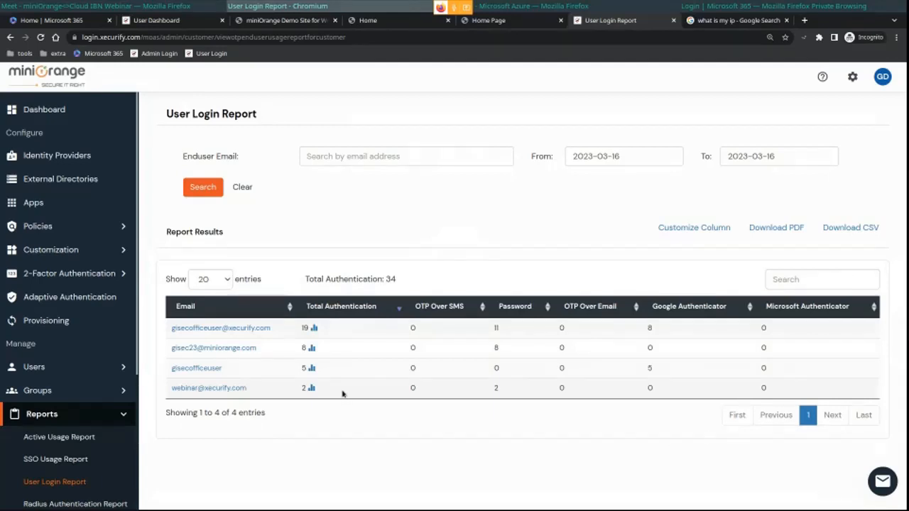
- Review one user's detailed authentication report, then return to the admin Dashboard
{"action": "left_click", "coordinate": [199, 370]}
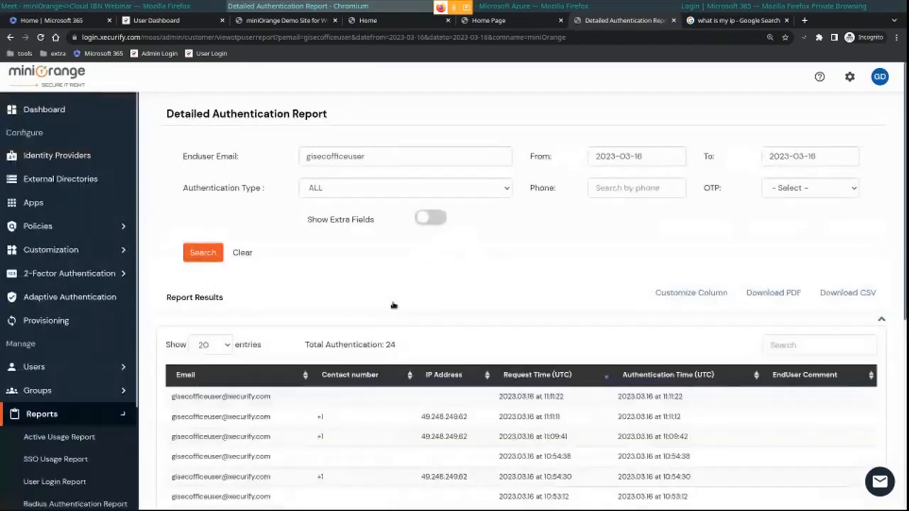
{"action": "scroll", "coordinate": [393, 306], "scroll_direction": "down", "scroll_amount": 5}
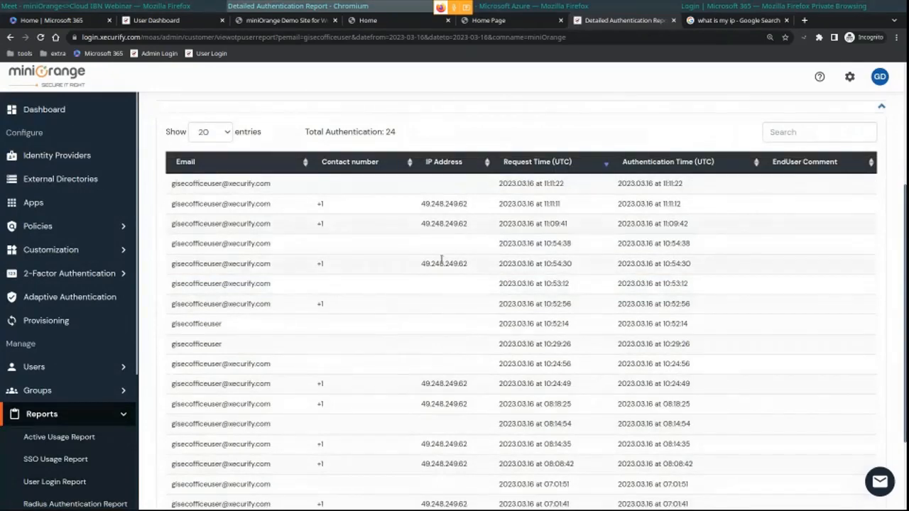
{"action": "scroll", "coordinate": [547, 264], "scroll_direction": "up", "scroll_amount": 3}
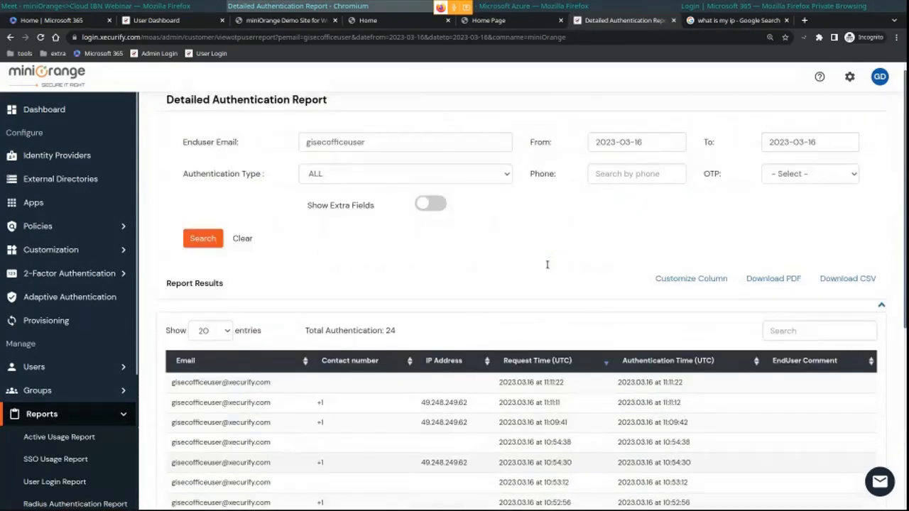
{"action": "left_click", "coordinate": [121, 416]}
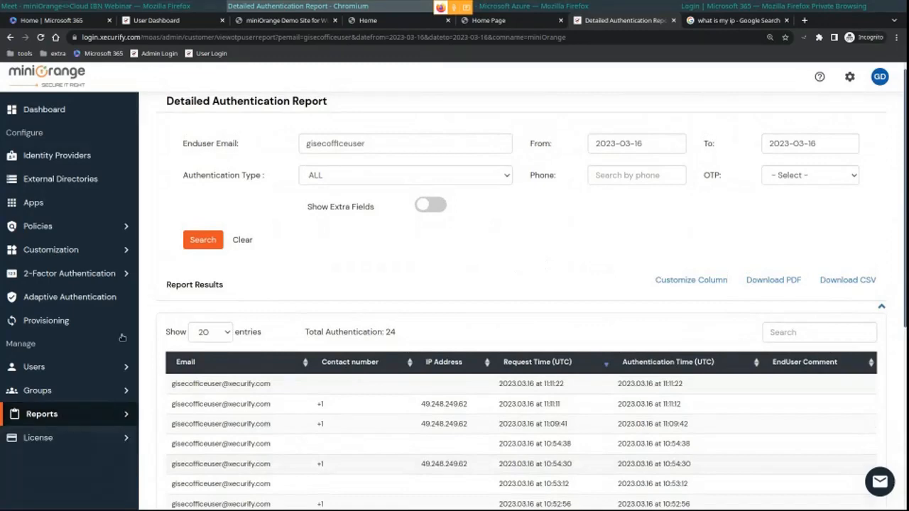
{"action": "left_click", "coordinate": [97, 121]}
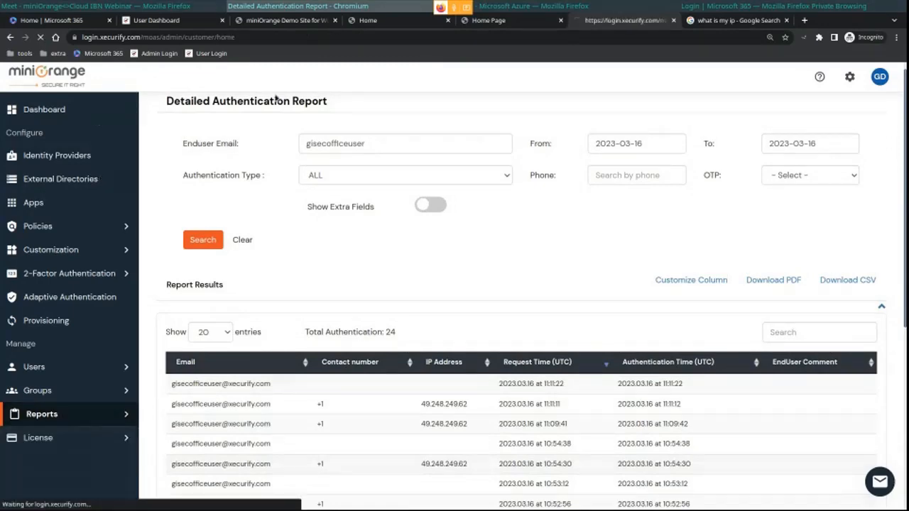